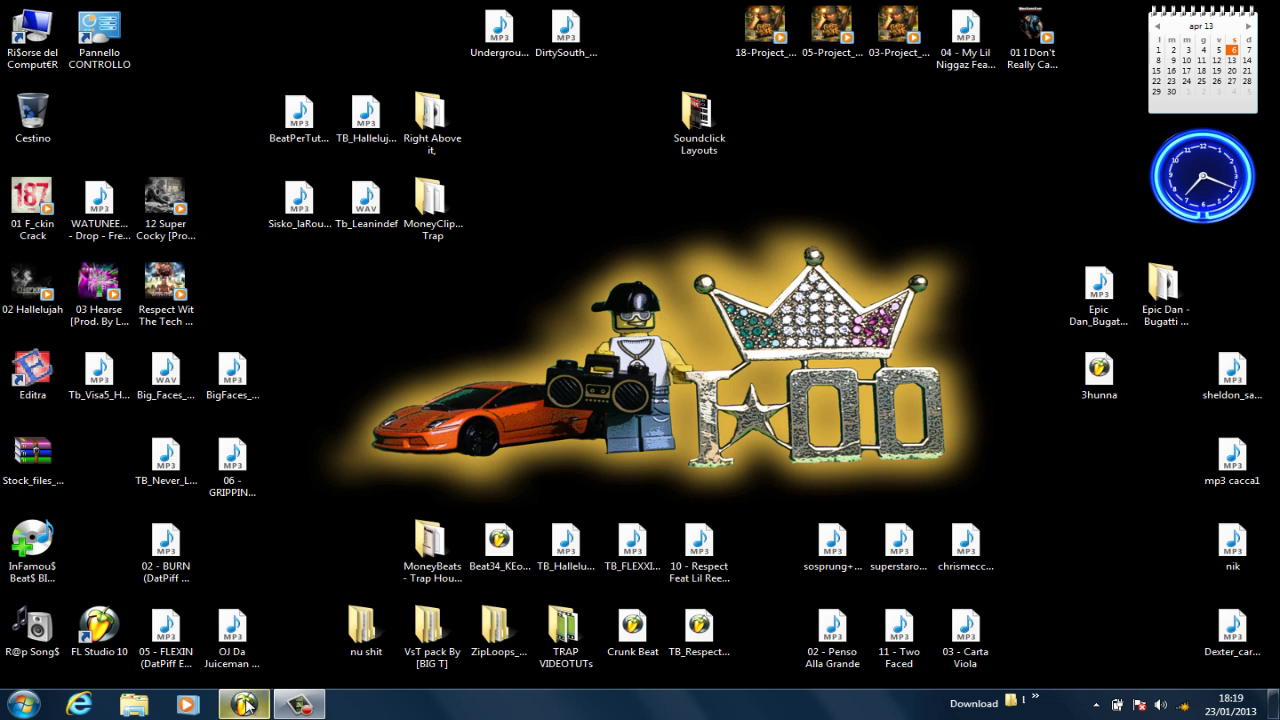
# - Switch to FL Studio, bring up the playlist and play the arrangement in song mode from about bar 13
pyautogui.click(246, 704)
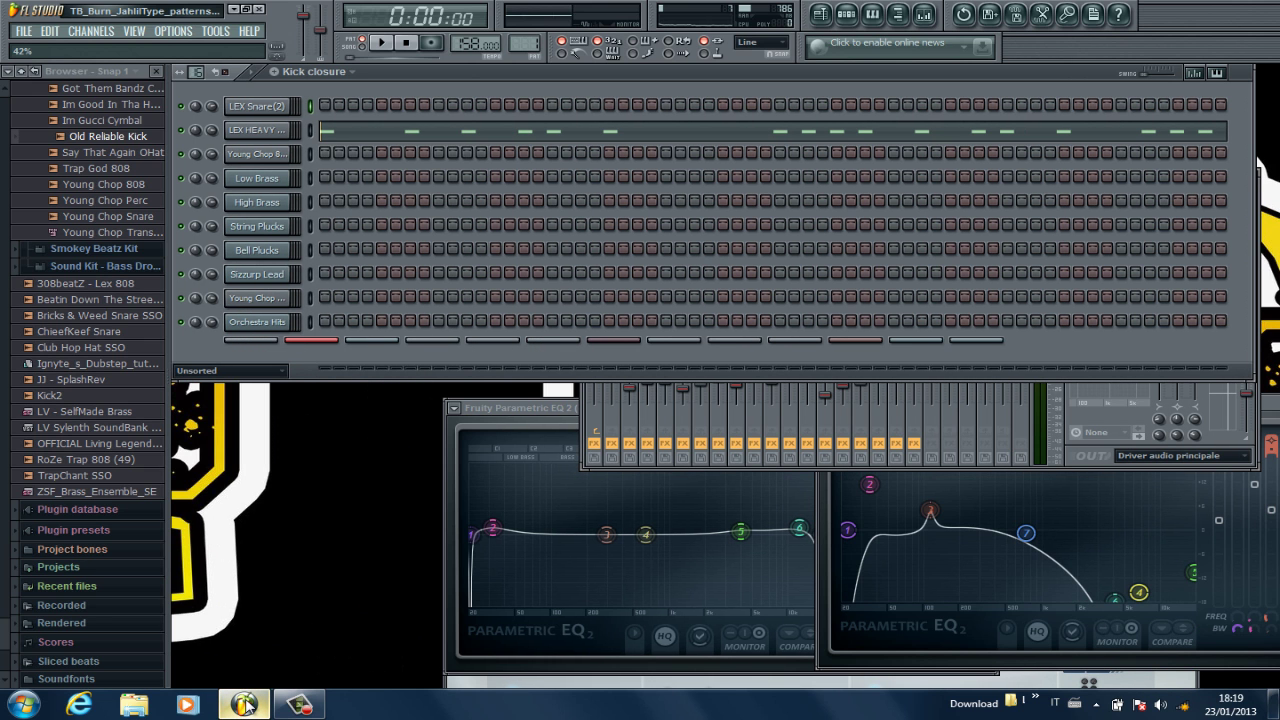
pyautogui.click(818, 16)
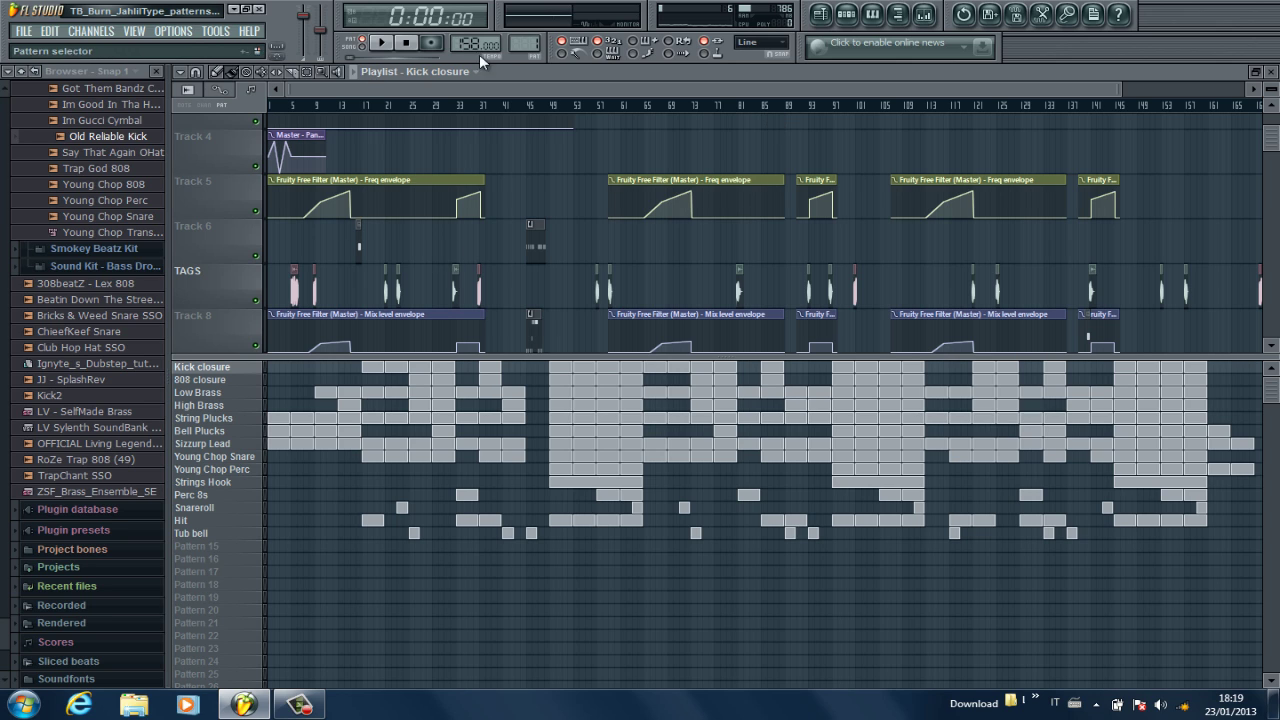
pyautogui.click(362, 47)
pyautogui.click(316, 106)
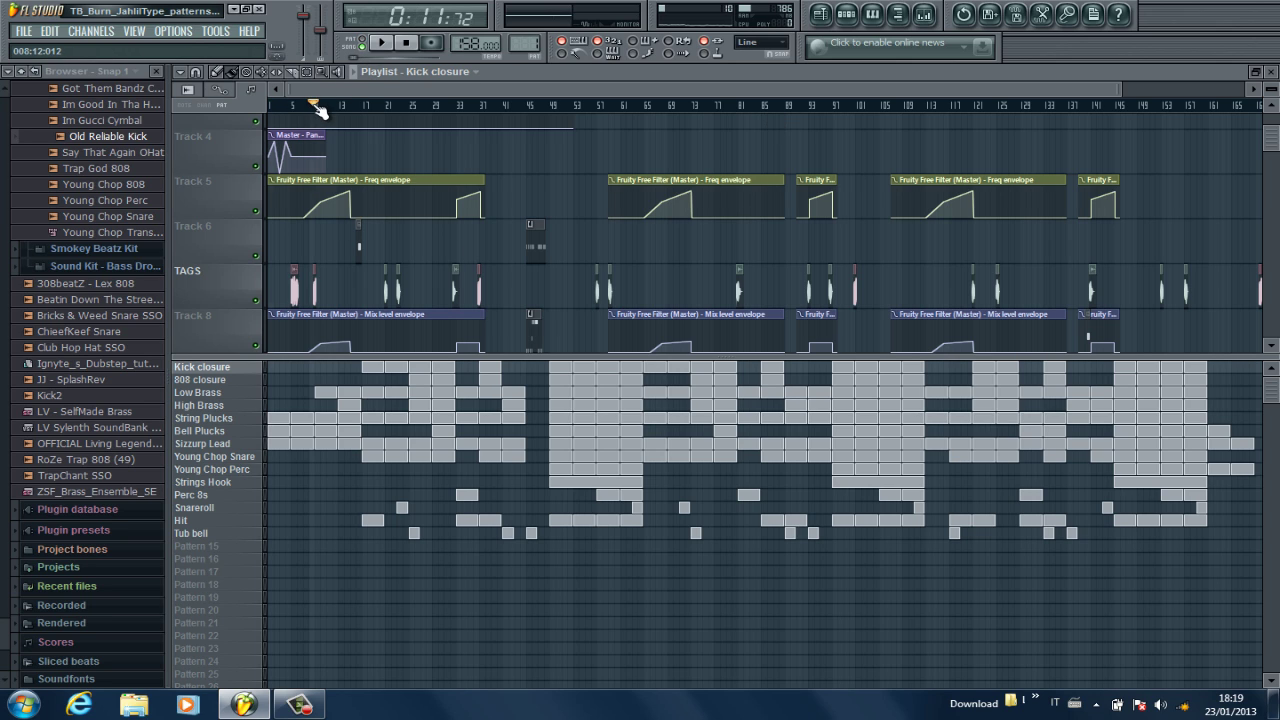
pyautogui.click(340, 104)
pyautogui.press('space')
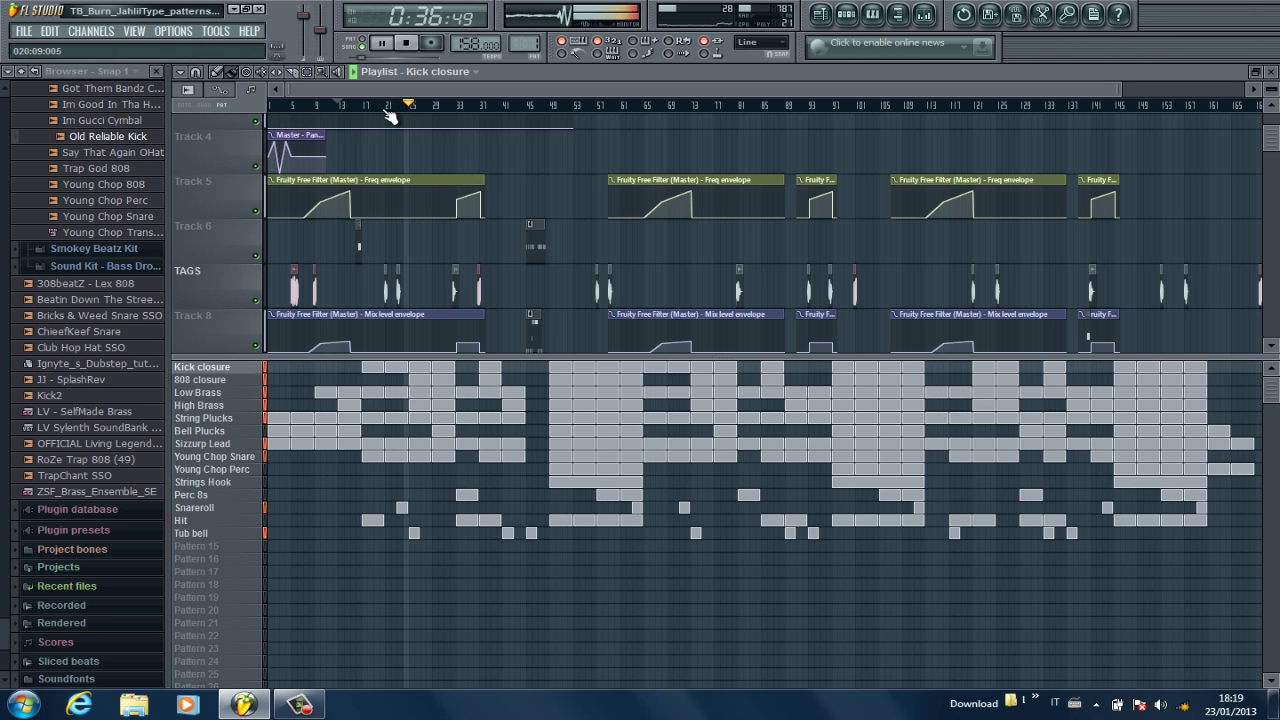
pyautogui.press('space')
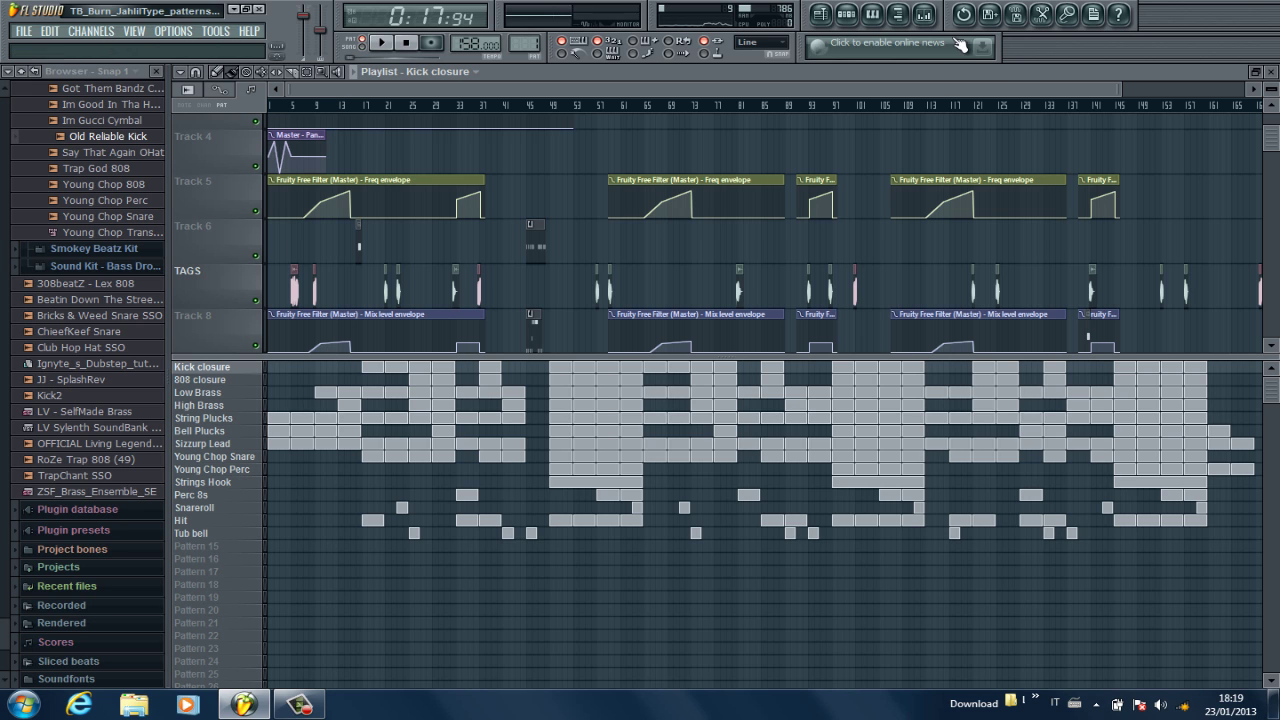
# - Return to the channel rack, open the LEX HEAVY kick's channel settings and play the Kick closure pattern
pyautogui.click(821, 15)
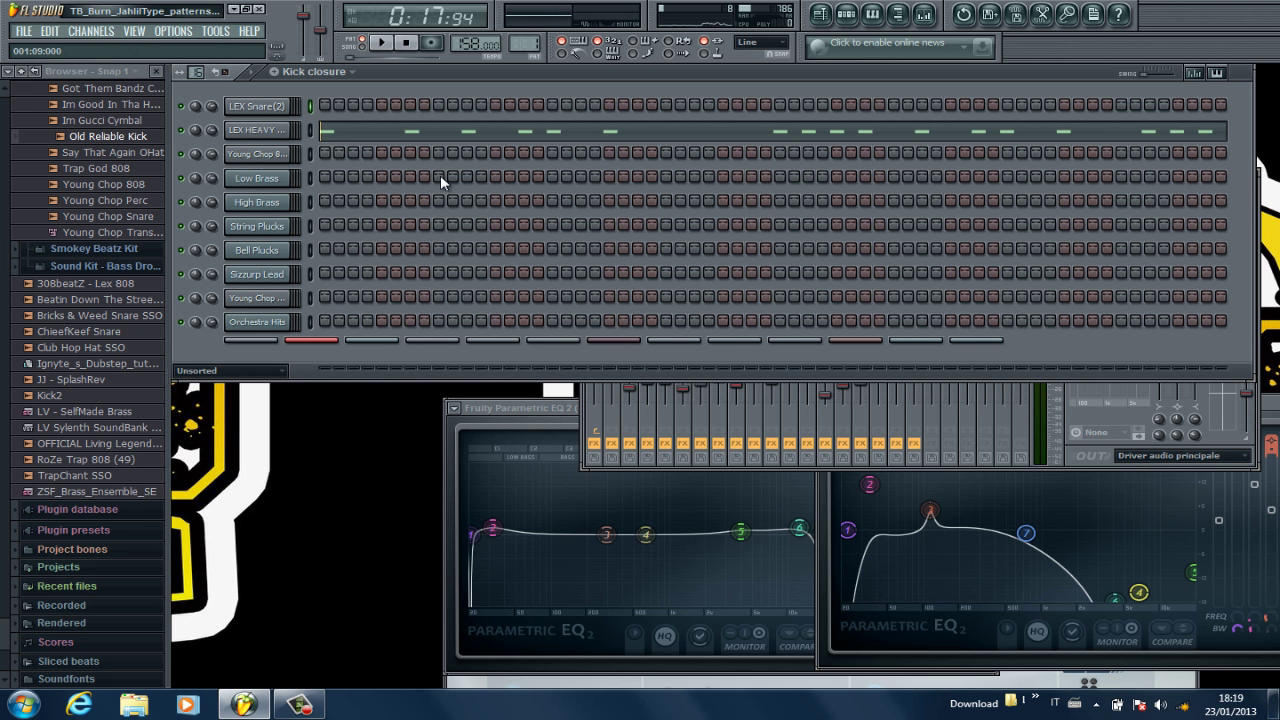
pyautogui.click(283, 137)
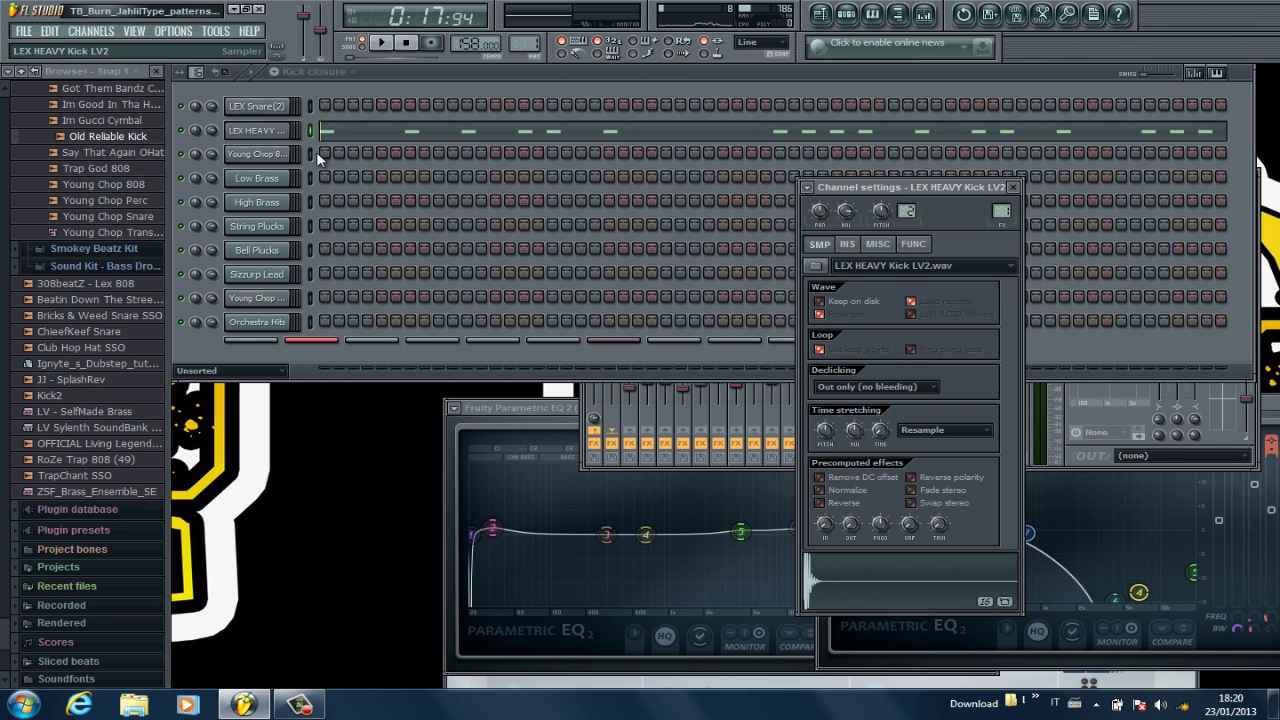
pyautogui.press('space')
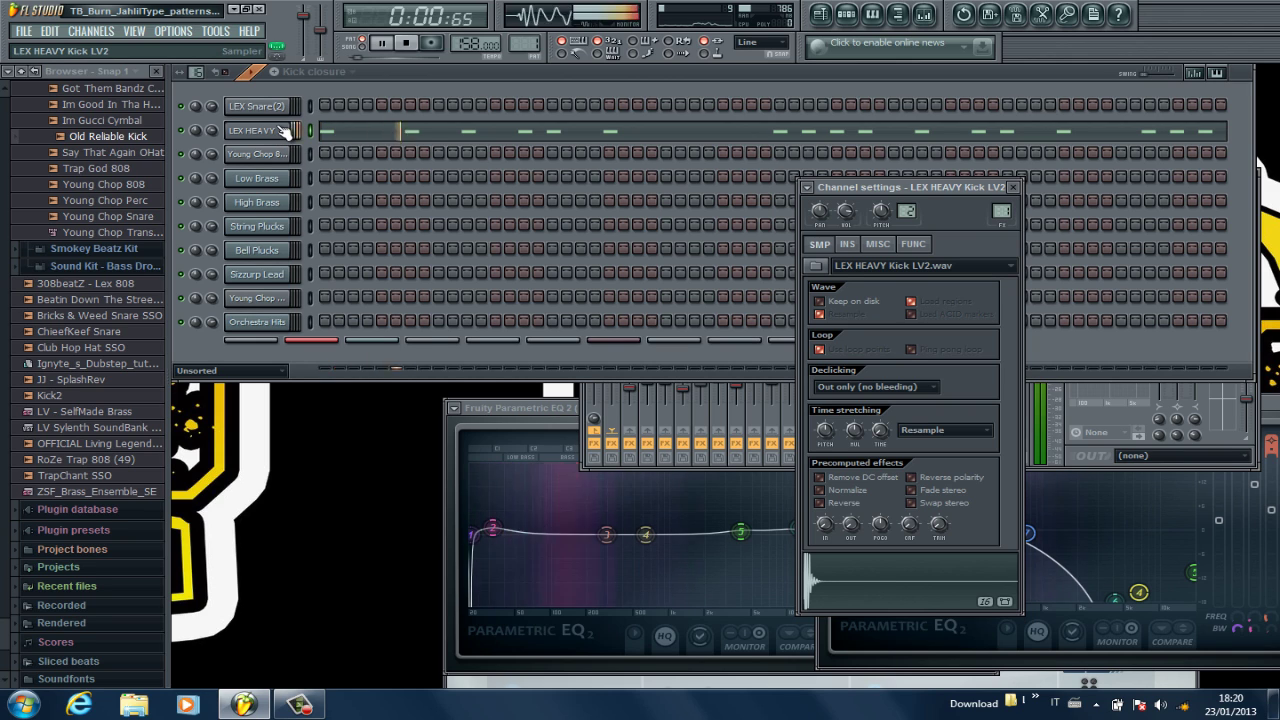
# - Examine the full LEX HEAVY kick note pattern in the piano roll while playing it back
pyautogui.click(466, 137)
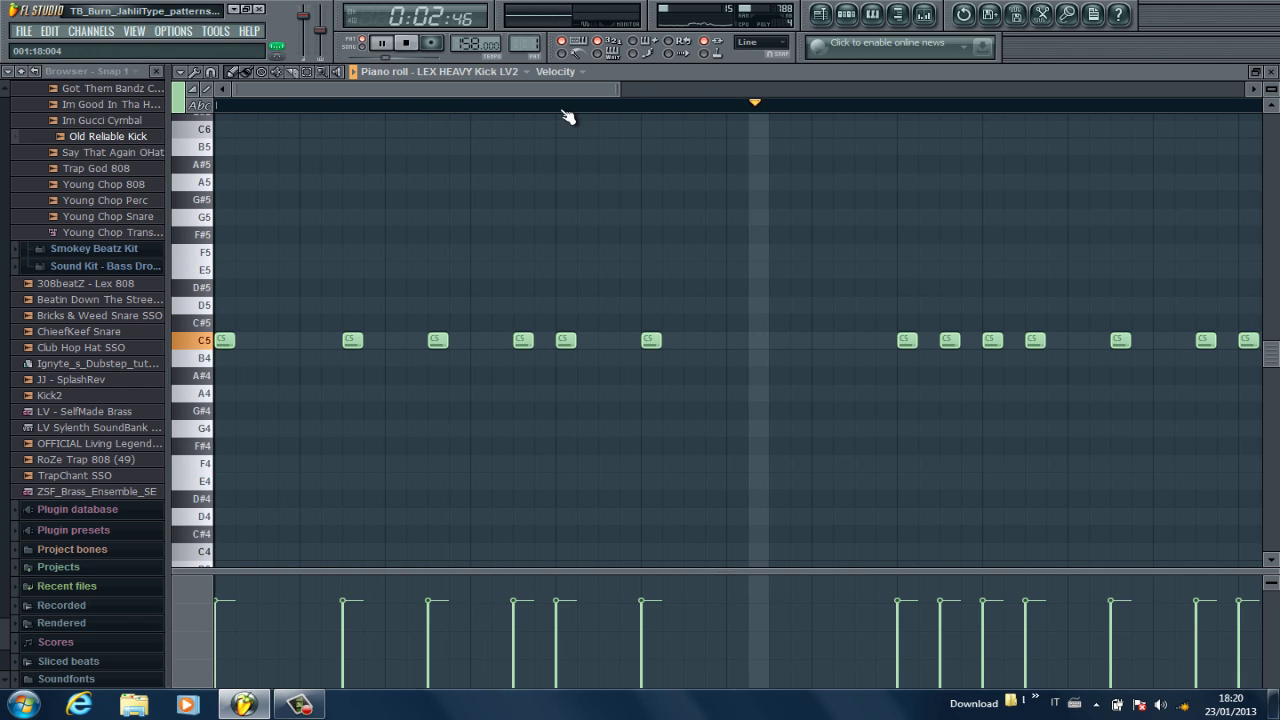
pyautogui.press('space')
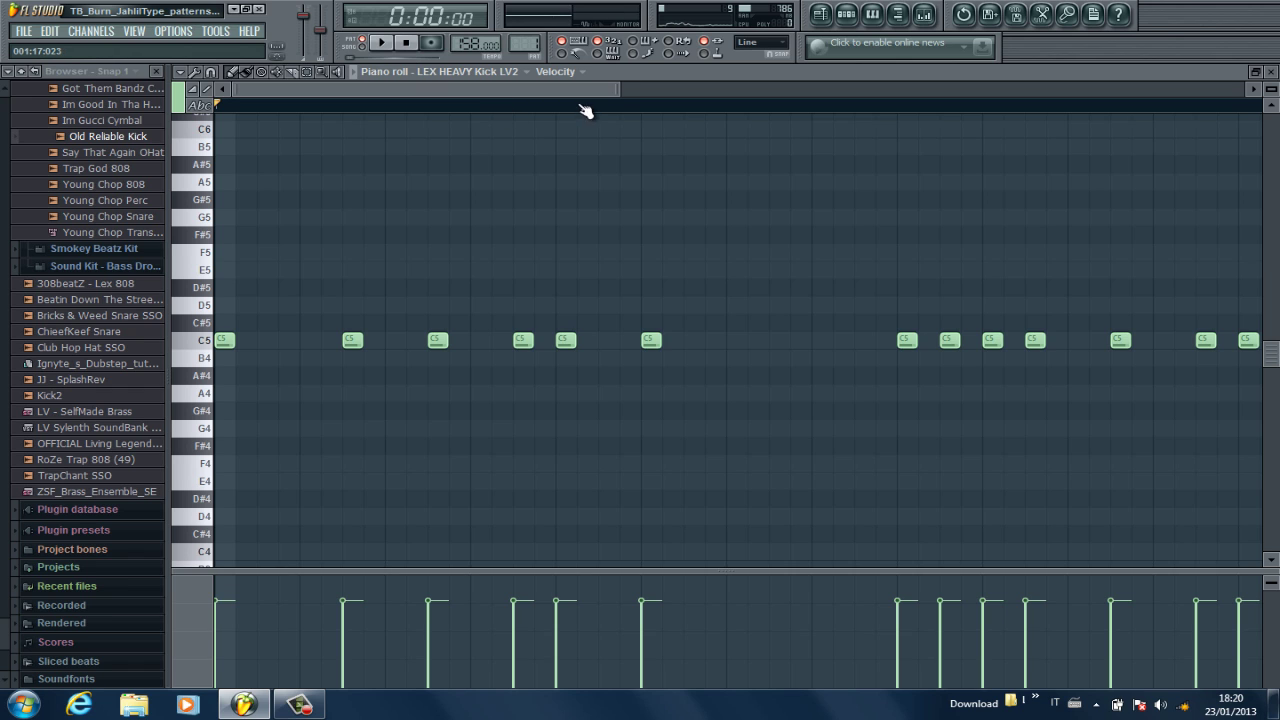
pyautogui.press('space')
pyautogui.moveTo(619, 91); pyautogui.dragTo(795, 107)
pyautogui.click(1255, 71)
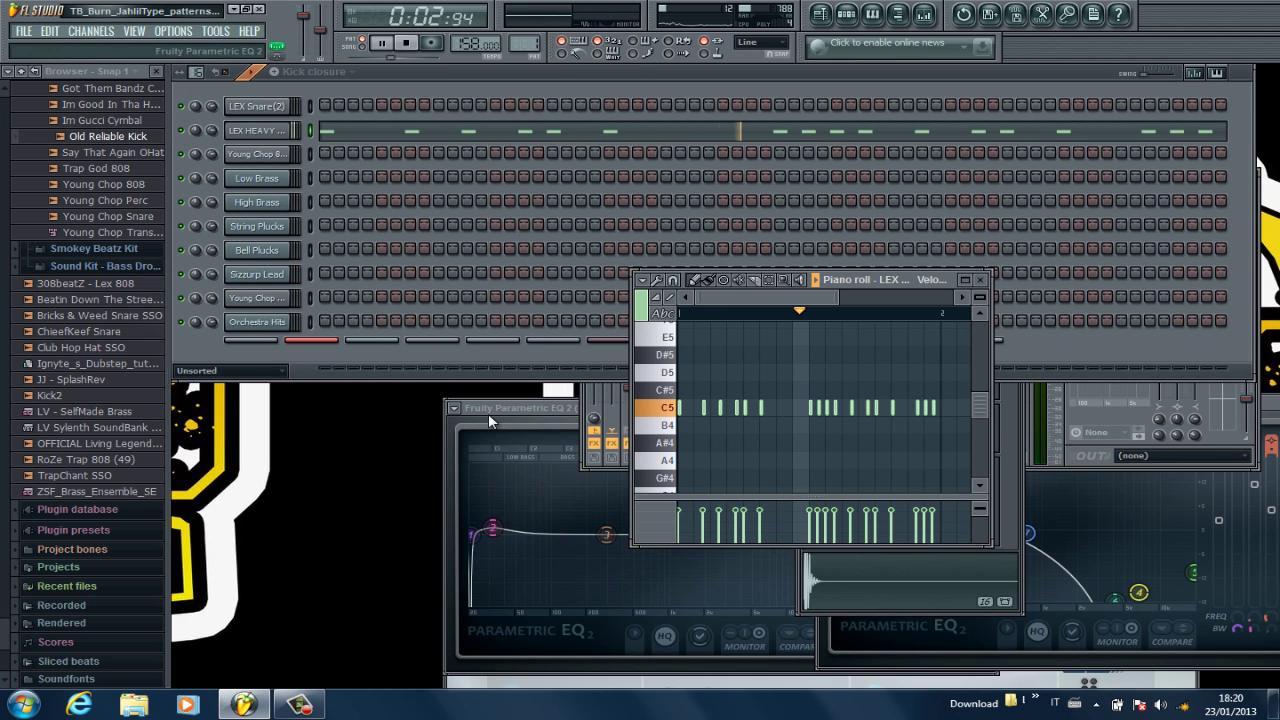
# - Show the mixer and examine the Fruity Parametric EQ 2 curve on the Kick 1 track
pyautogui.press('F9')
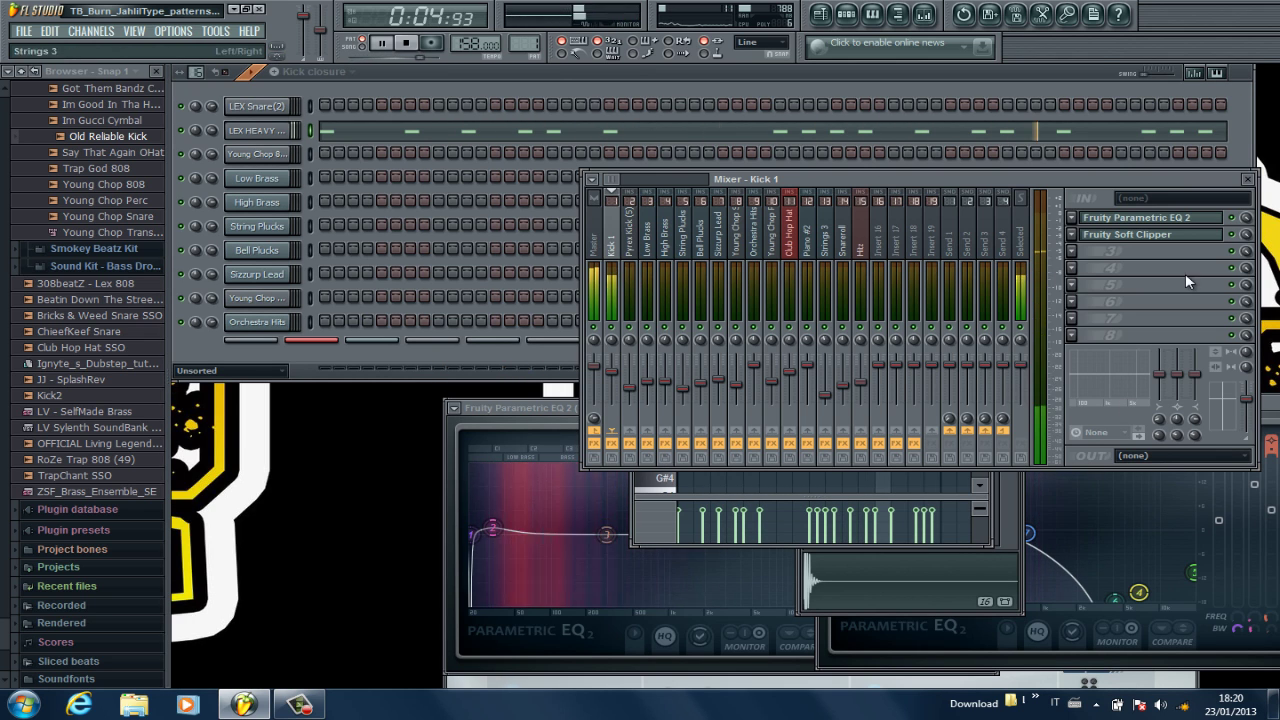
pyautogui.click(1157, 226)
pyautogui.click(1157, 218)
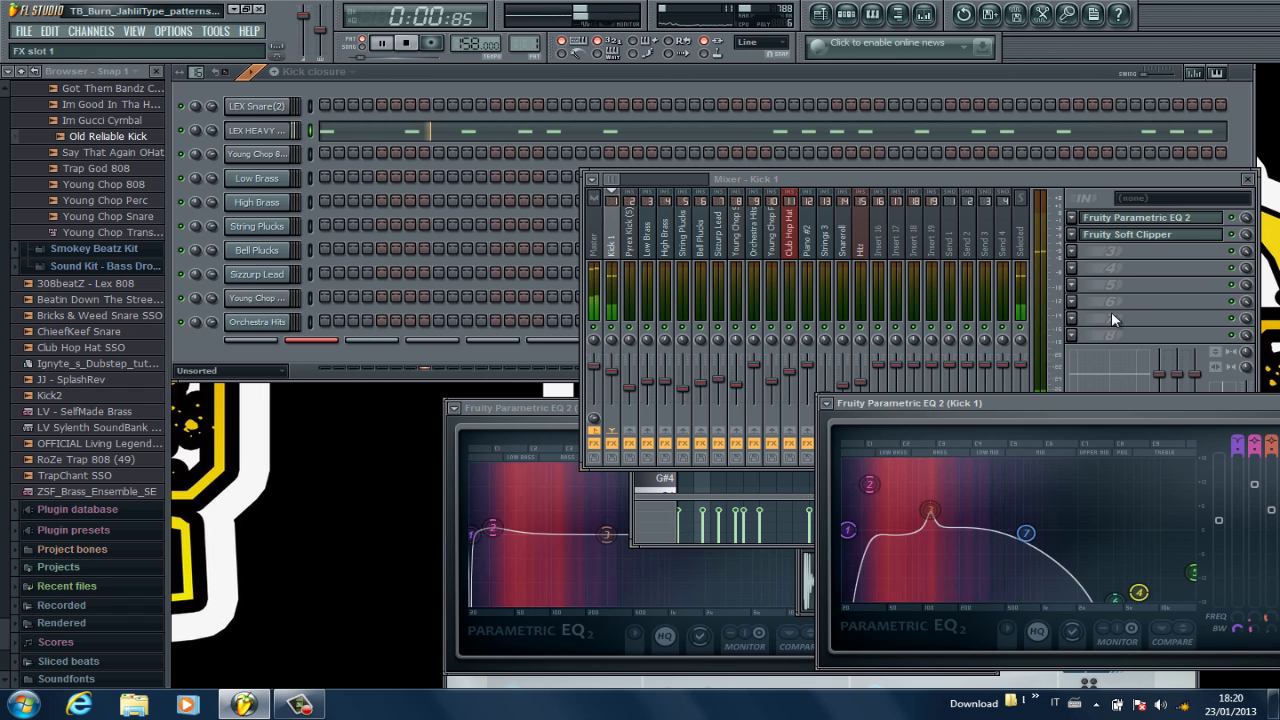
pyautogui.moveTo(1001, 404); pyautogui.dragTo(530, 247)
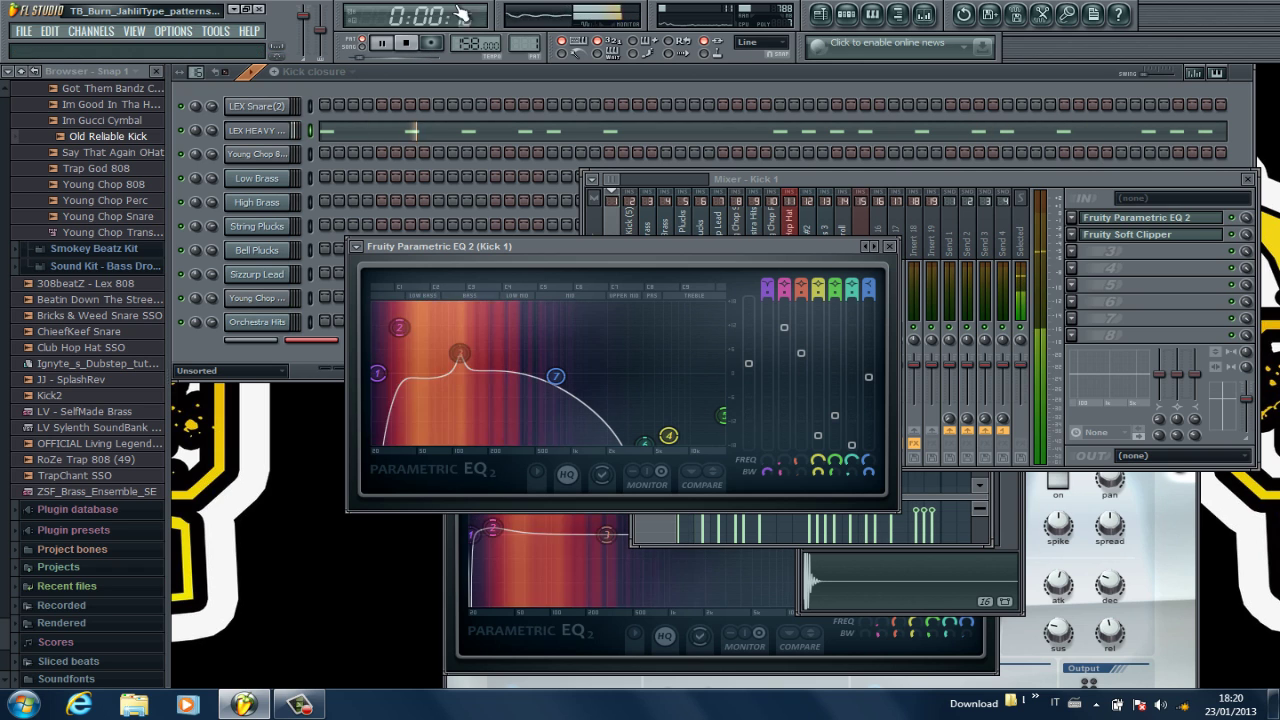
# - Switch to the 808 closure pattern and examine all the Young Chop 808 notes in the maximized piano roll
pyautogui.scroll(1, 535, 42)
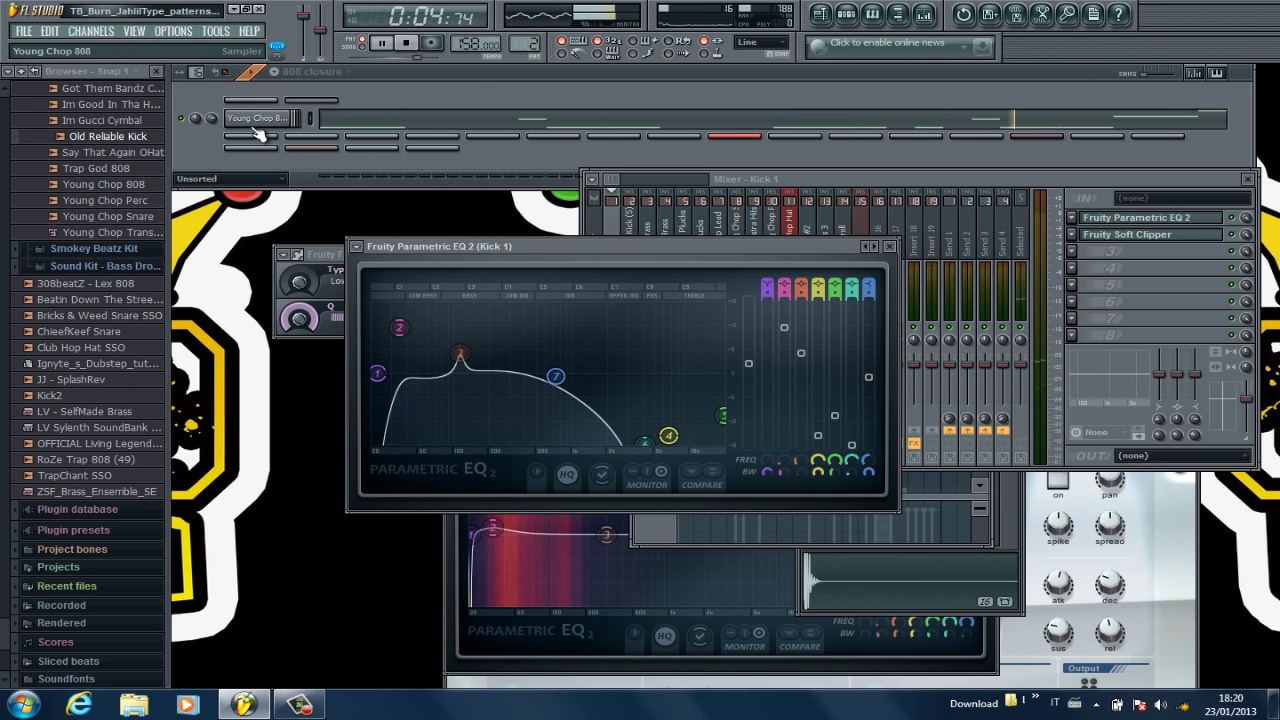
pyautogui.click(470, 118)
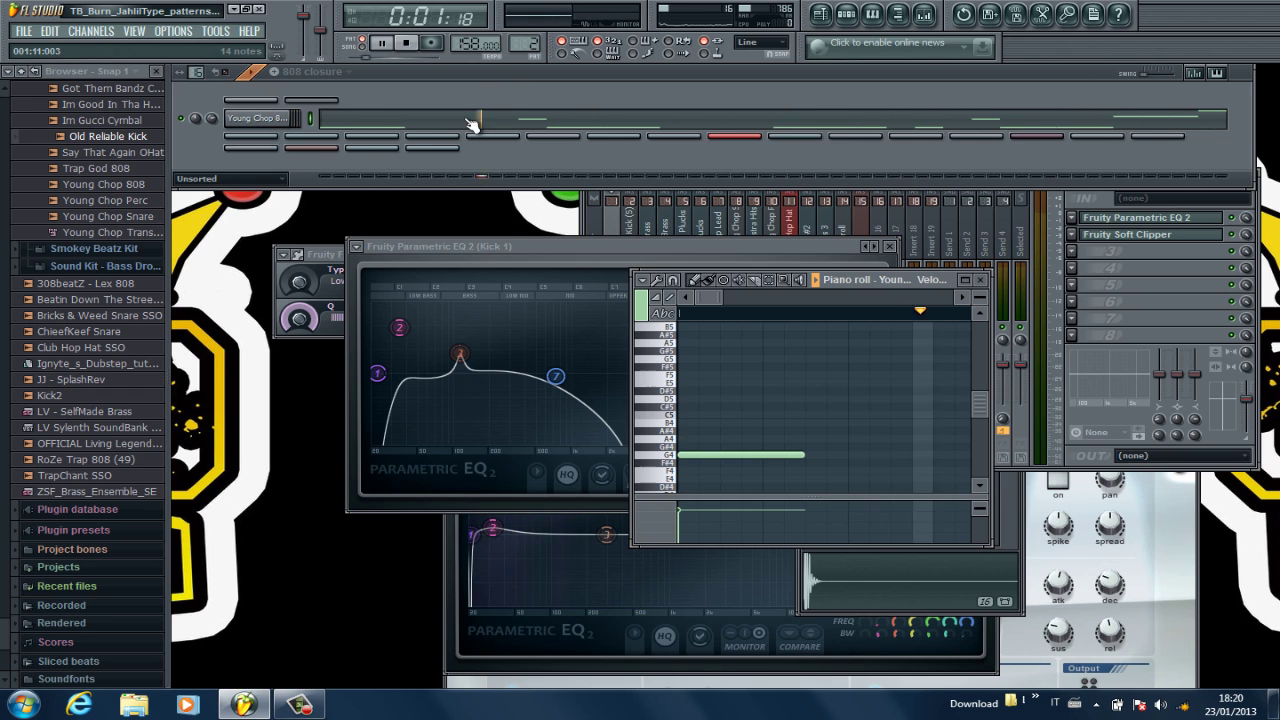
pyautogui.click(964, 280)
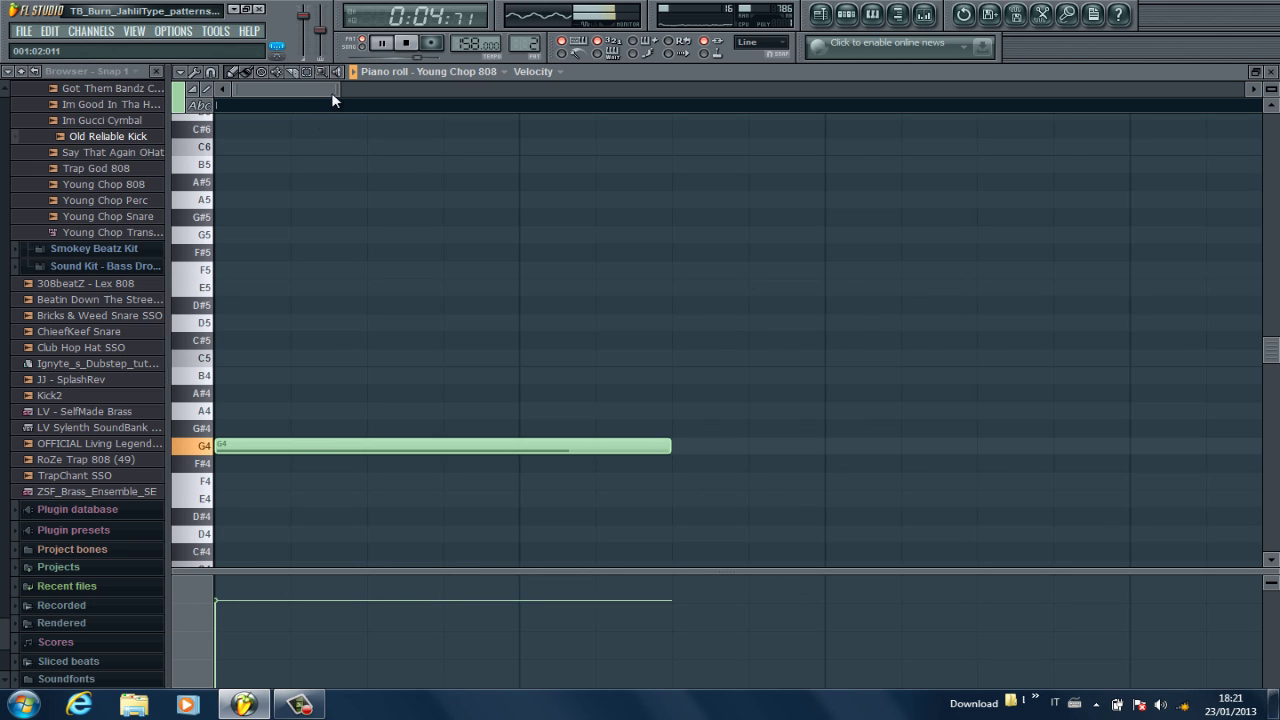
pyautogui.moveTo(330, 93); pyautogui.dragTo(800, 95)
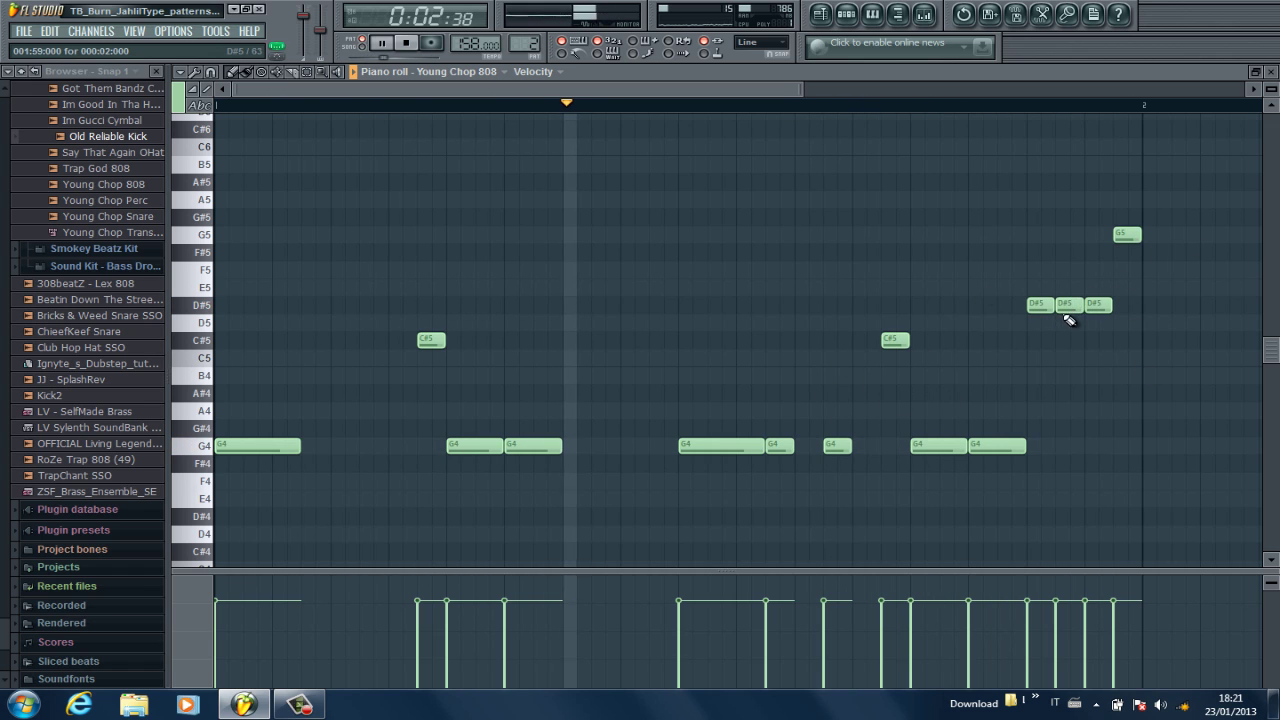
pyautogui.click(1267, 73)
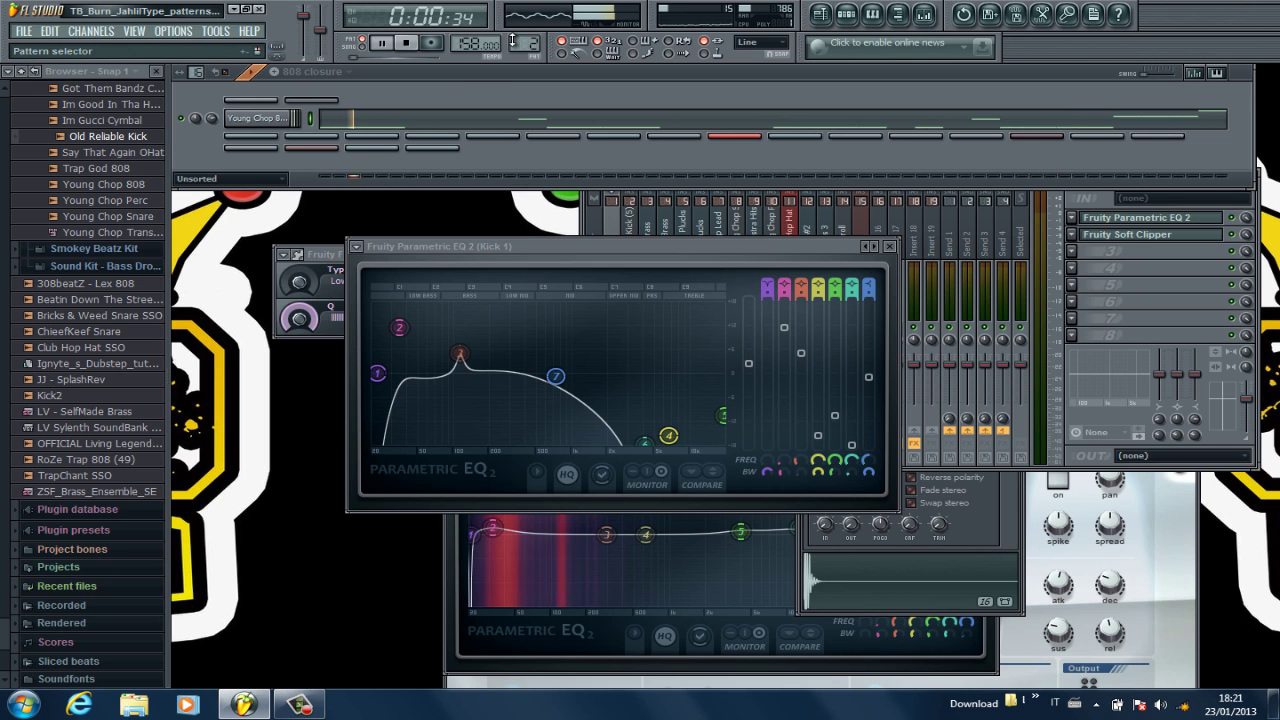
# - Switch to the Low Brass pattern and examine the Fruity Parametric EQ 2 on its mixer track
pyautogui.moveTo(531, 43); pyautogui.dragTo(531, 36)
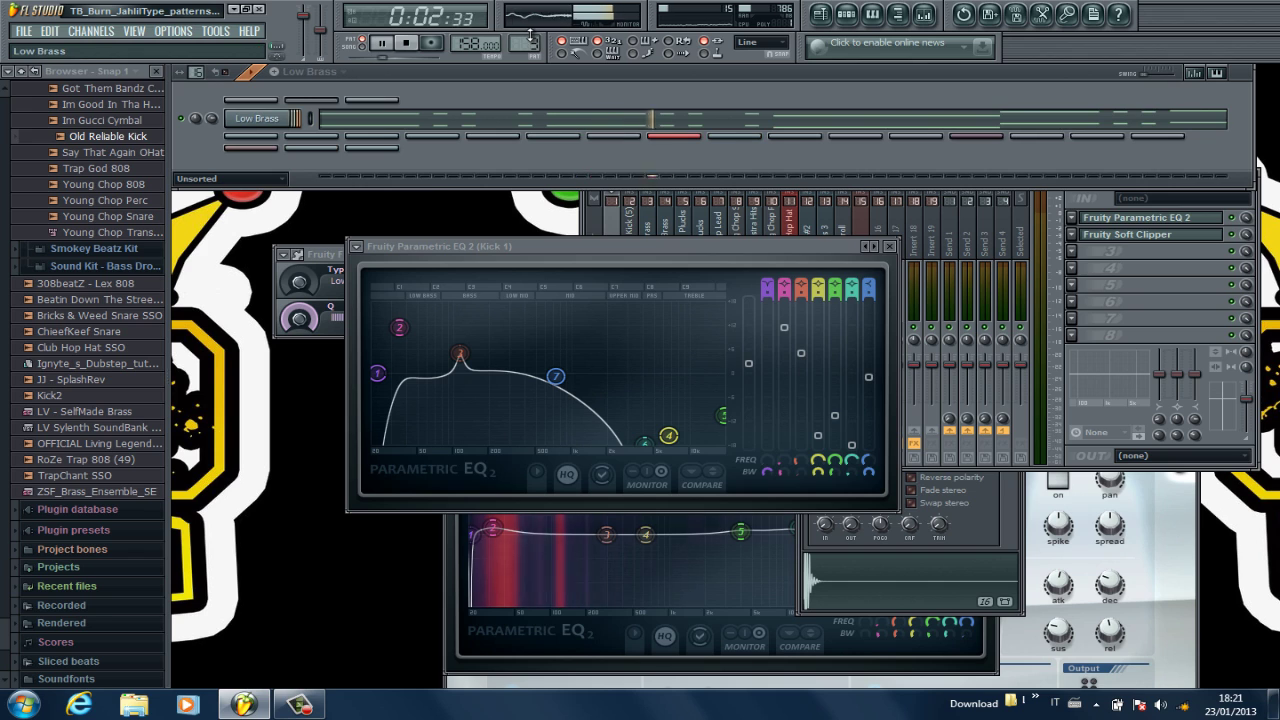
pyautogui.click(1133, 190)
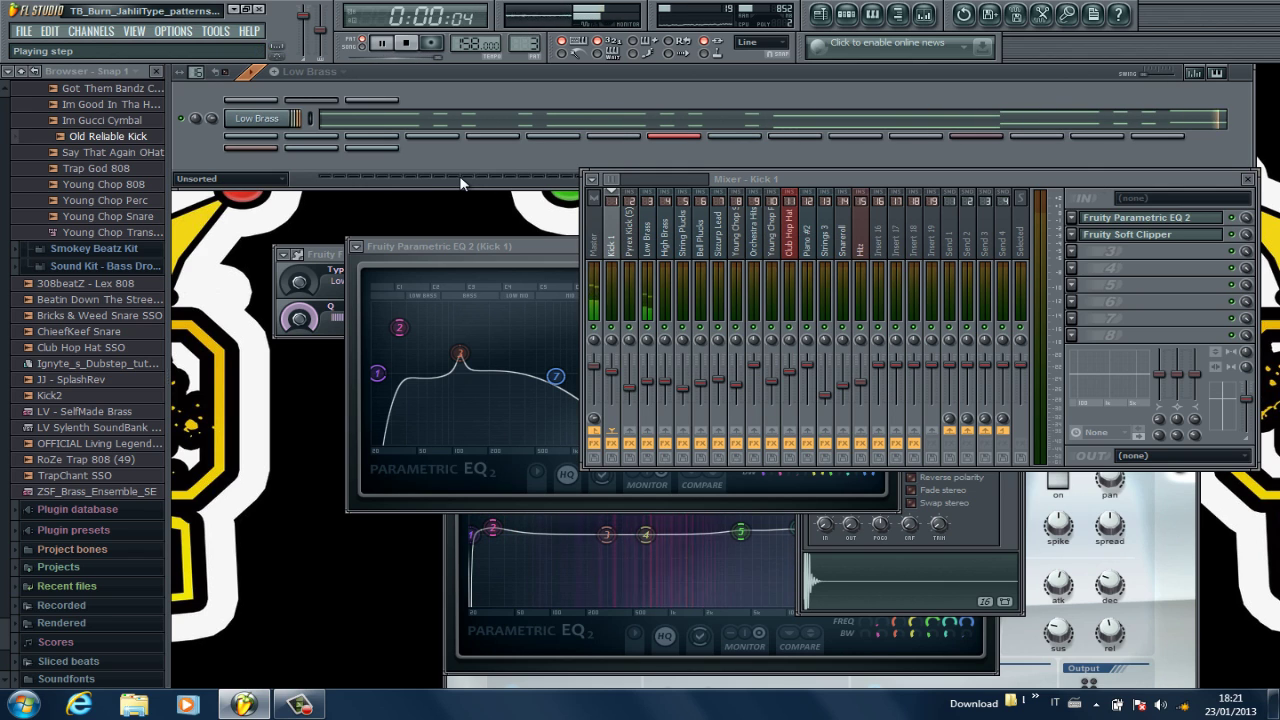
pyautogui.click(648, 243)
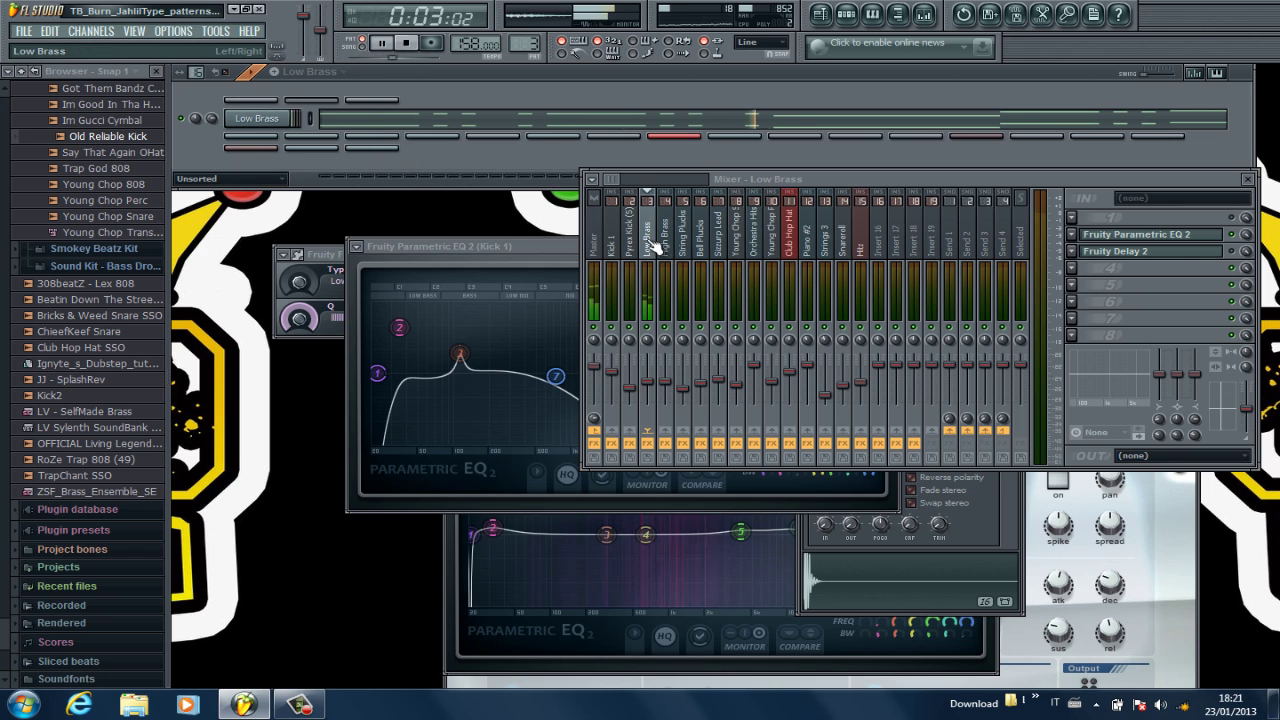
pyautogui.click(1176, 238)
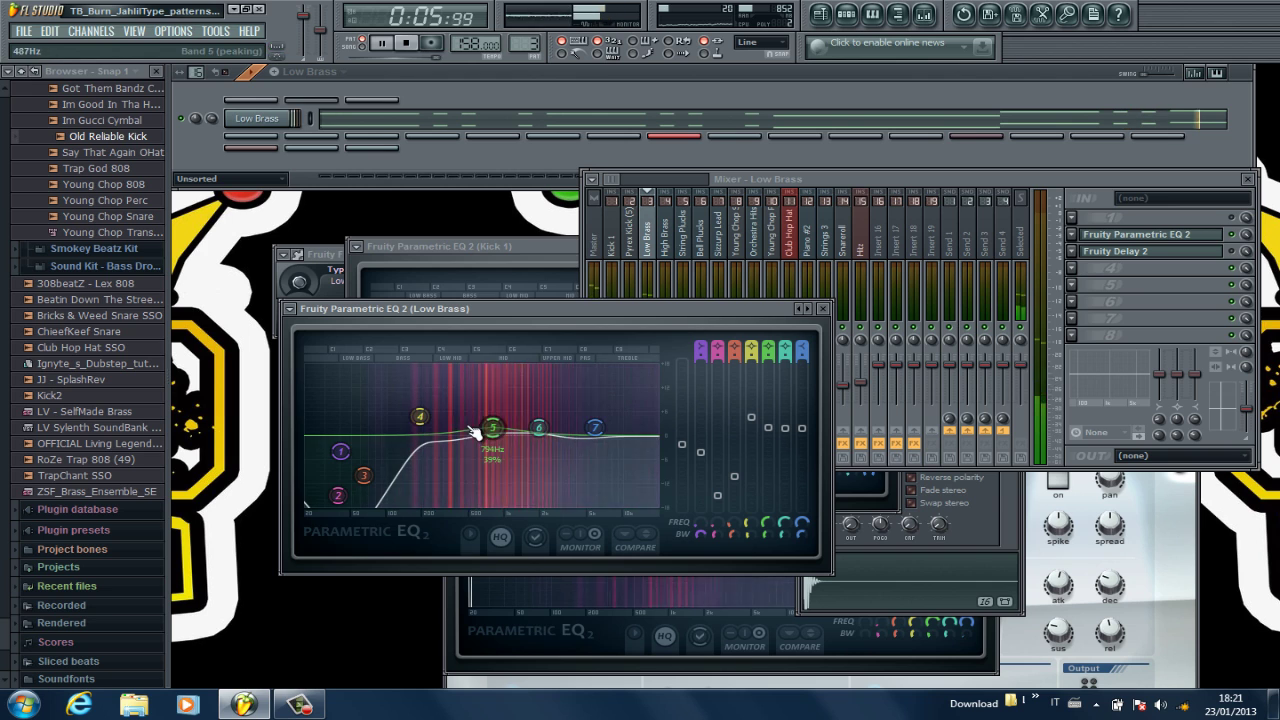
pyautogui.click(1238, 253)
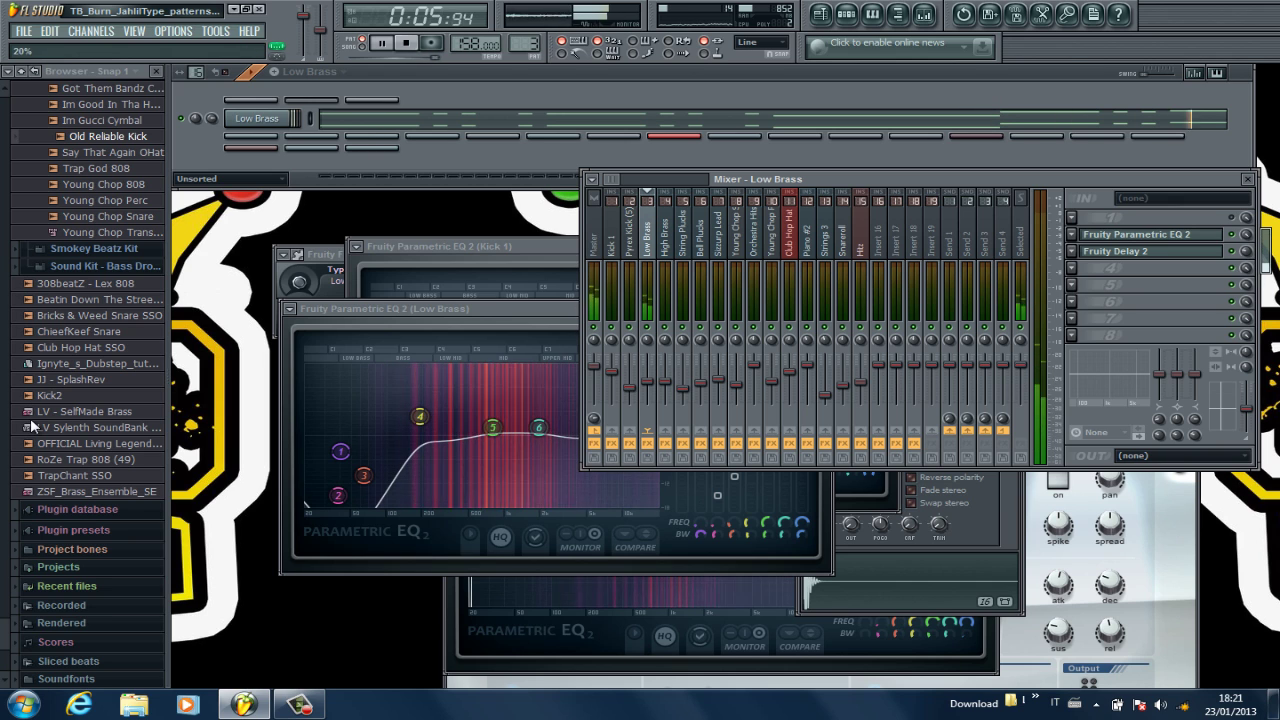
pyautogui.click(535, 310)
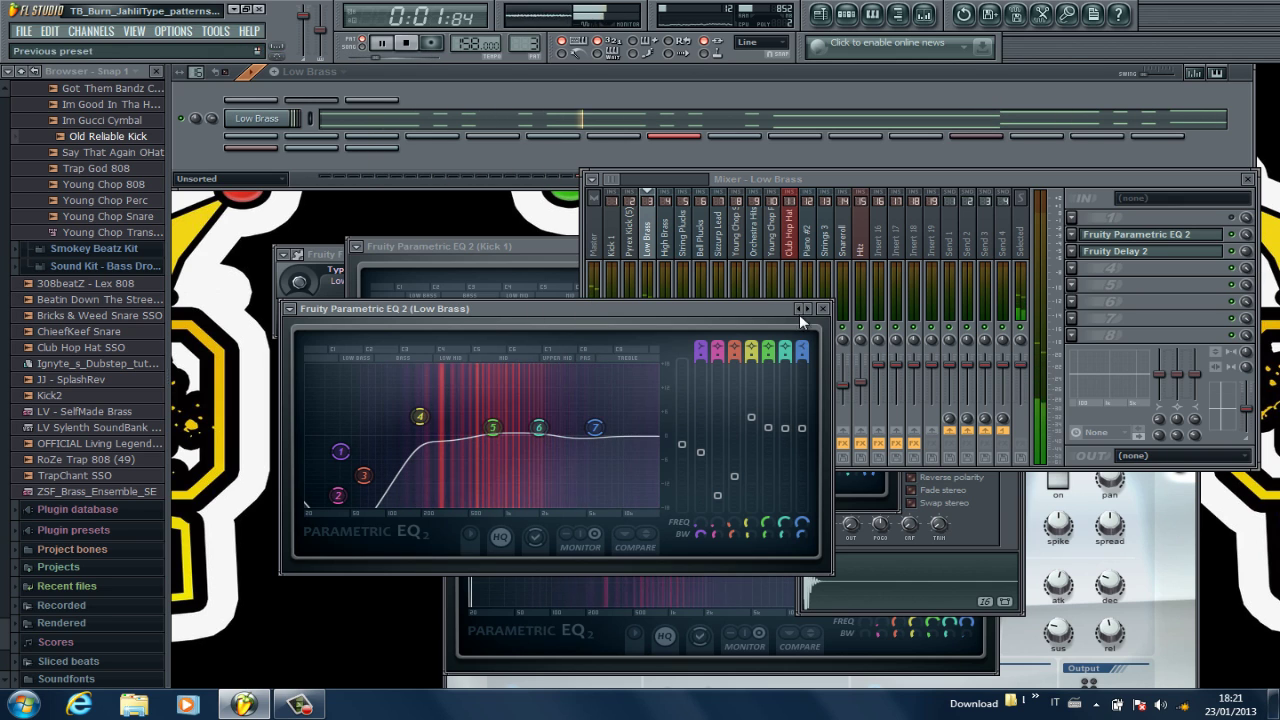
# - Switch to the High Brass pattern and show the effects on the High Brass mixer track
pyautogui.moveTo(529, 44); pyautogui.dragTo(530, 33)
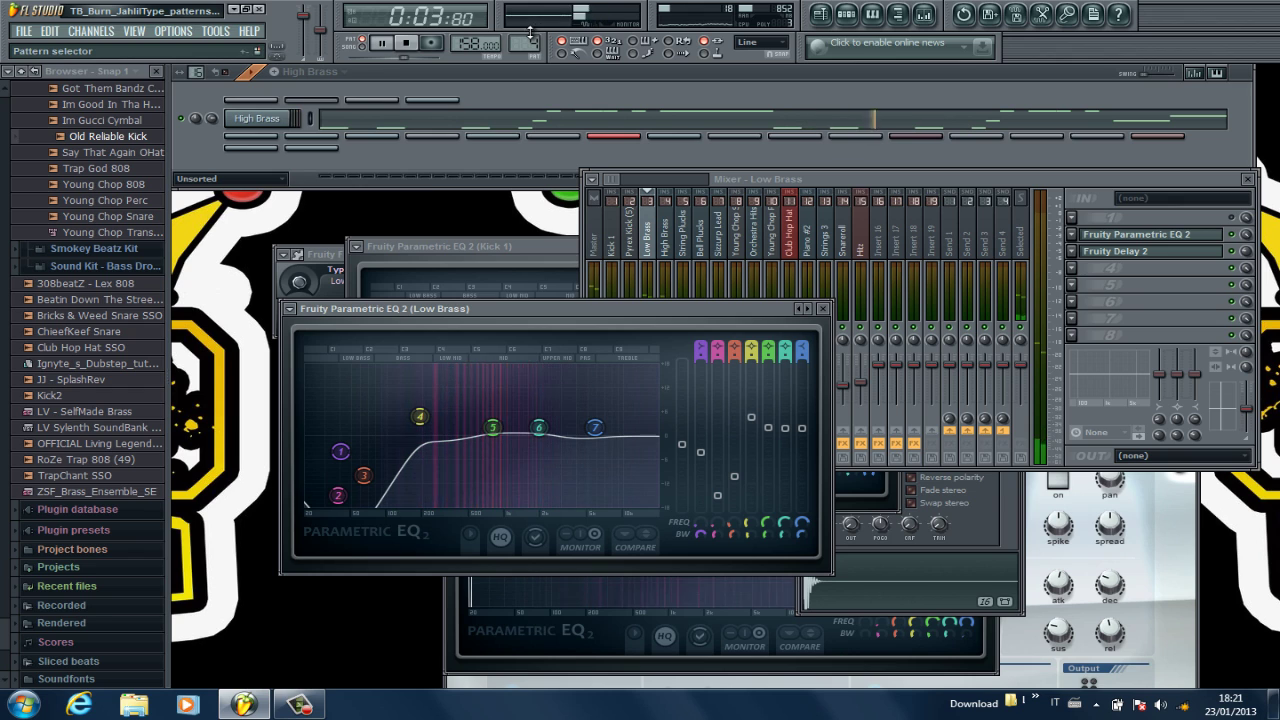
pyautogui.click(828, 182)
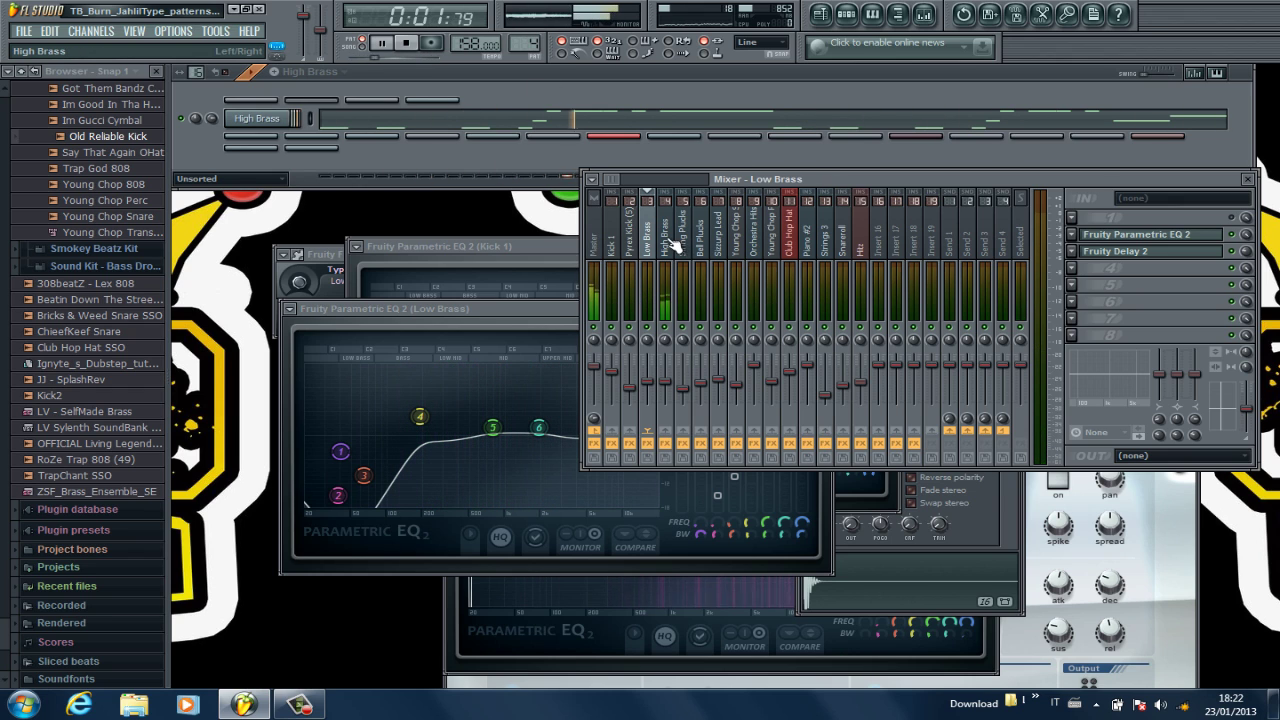
pyautogui.click(666, 240)
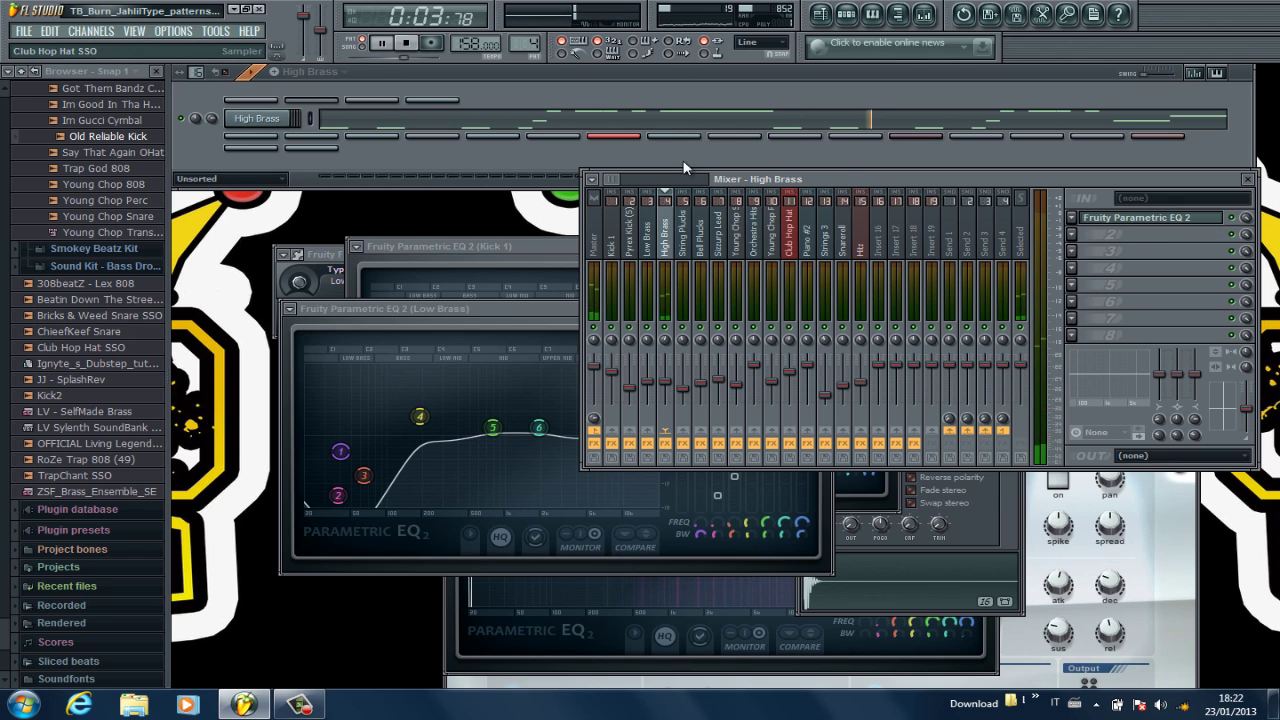
# - Examine the complete High Brass melody in the piano roll, then close it
pyautogui.click(609, 121)
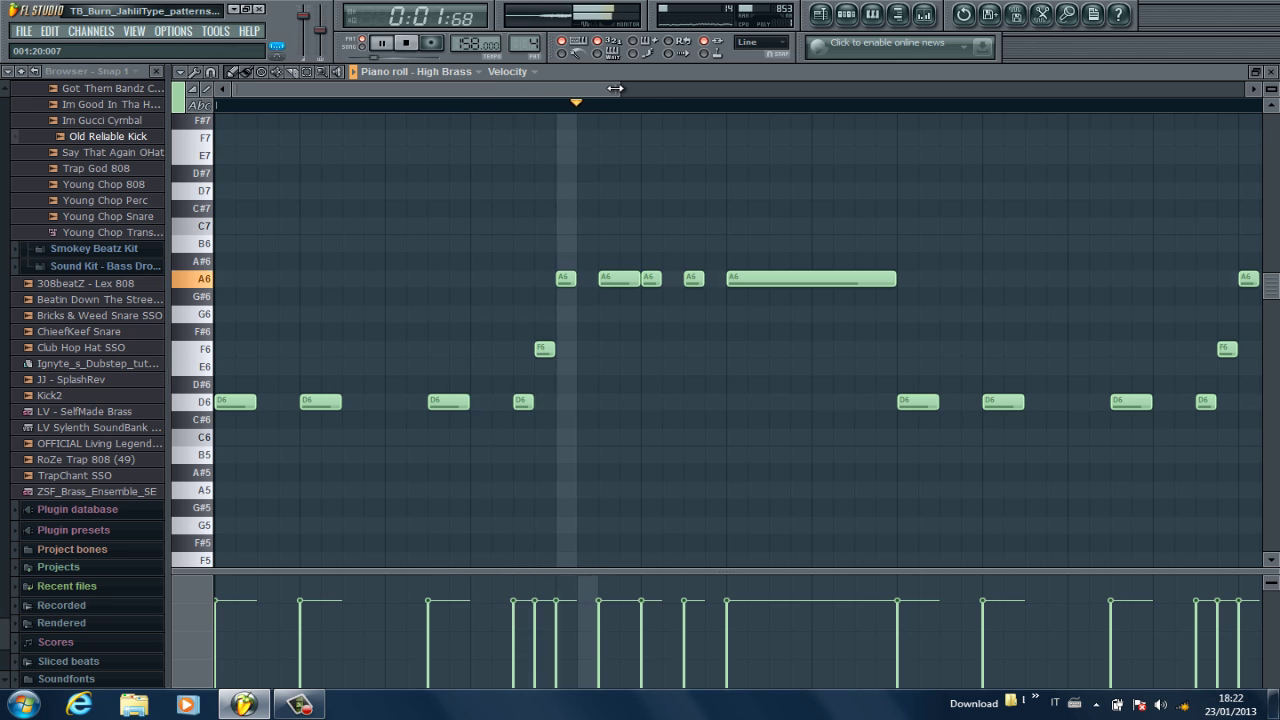
pyautogui.moveTo(615, 88); pyautogui.dragTo(811, 88)
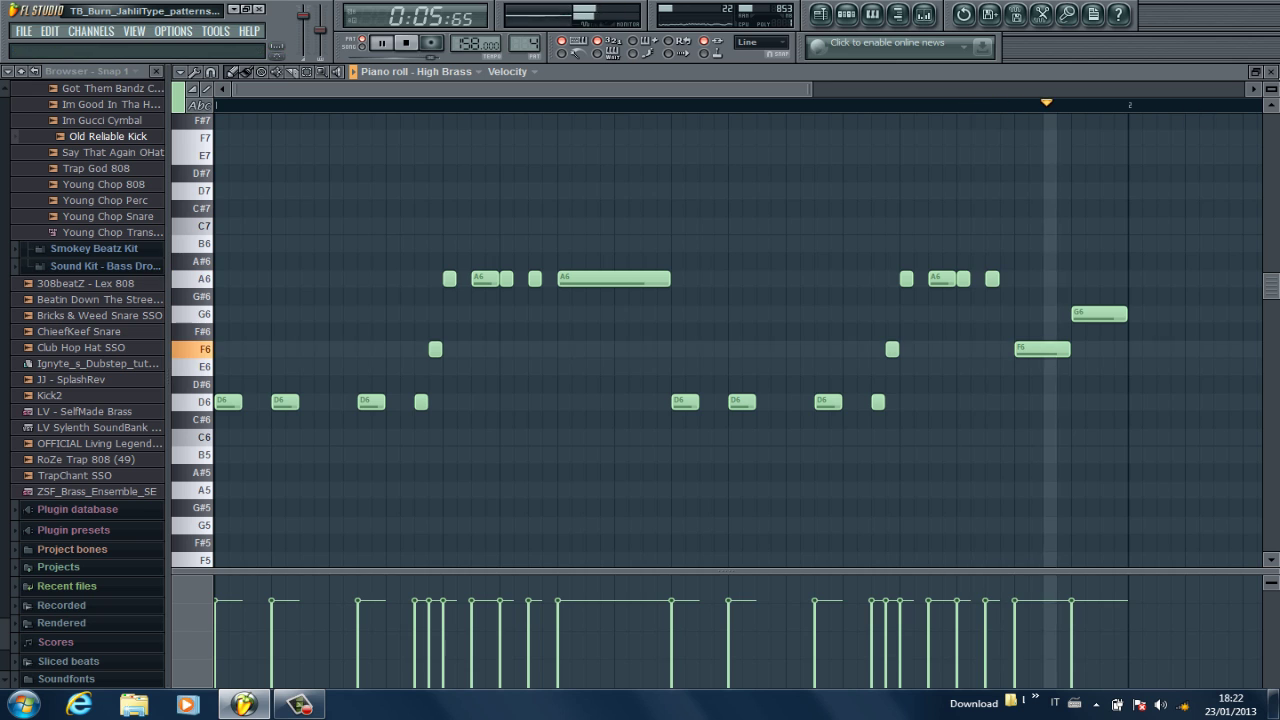
pyautogui.click(1271, 72)
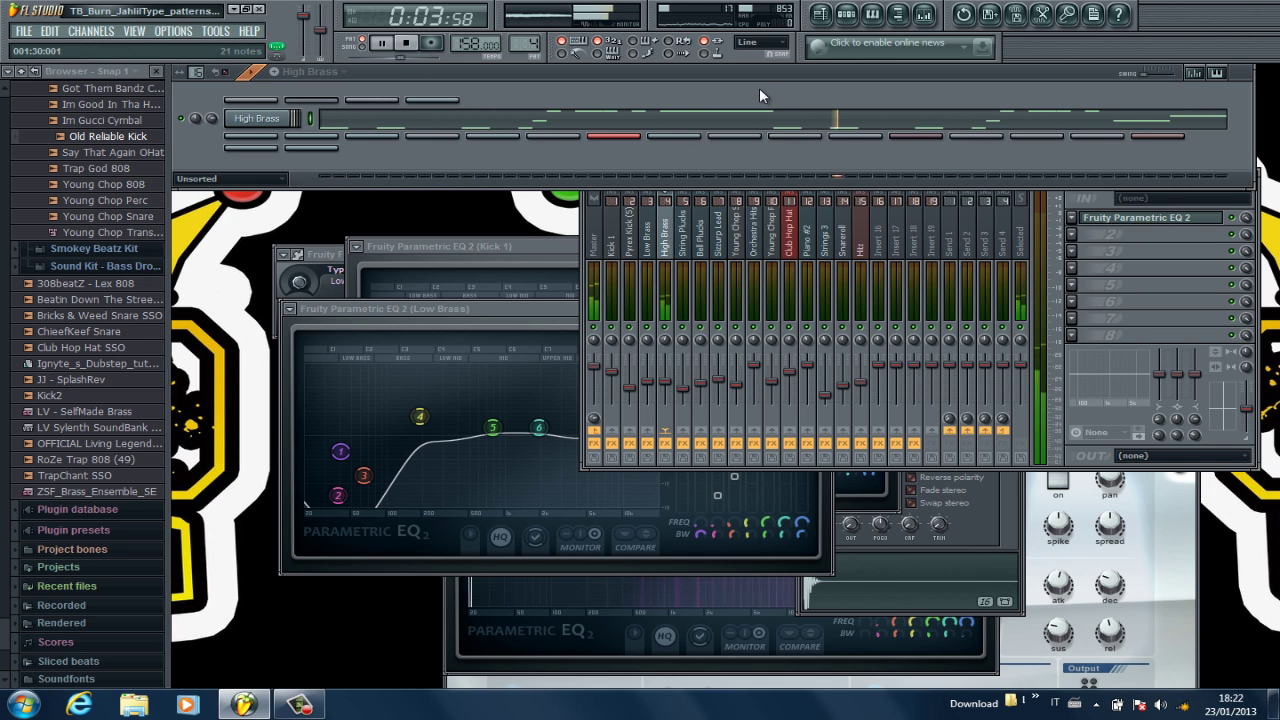
# - Go back to the Low Brass pattern and examine its complete note sequence in the piano roll
pyautogui.scroll(-1, 532, 44)
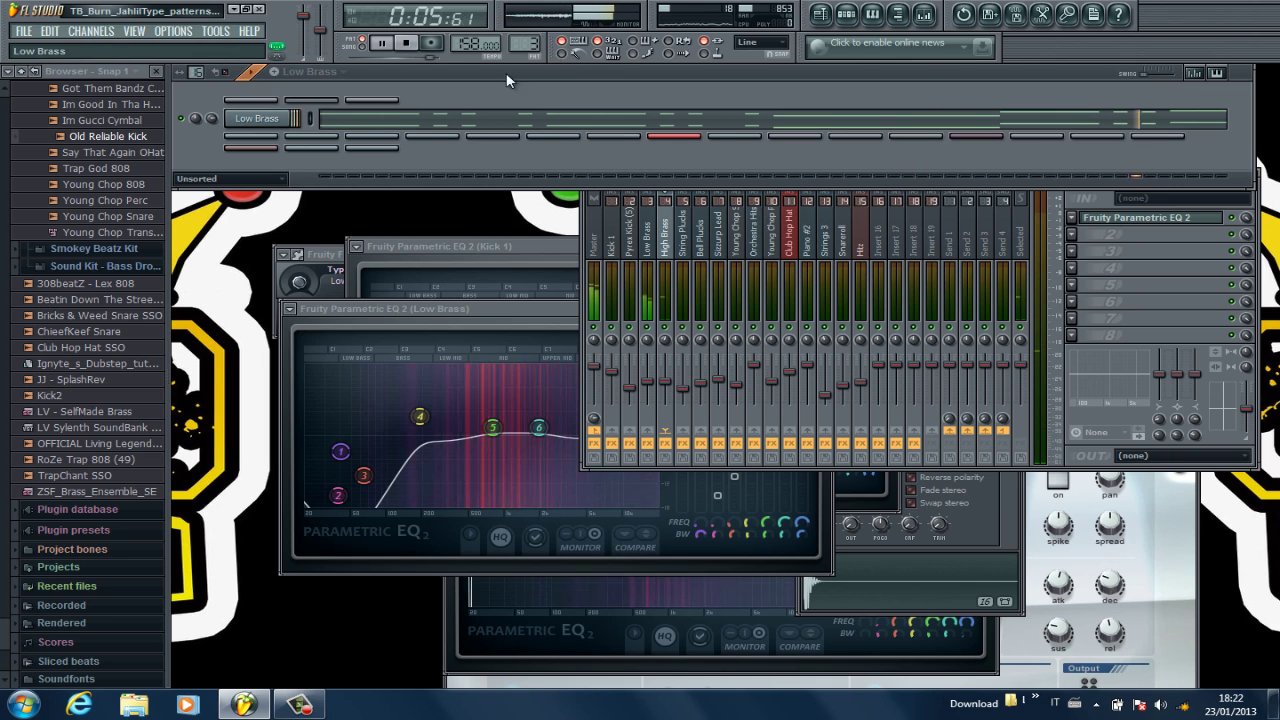
pyautogui.click(348, 120)
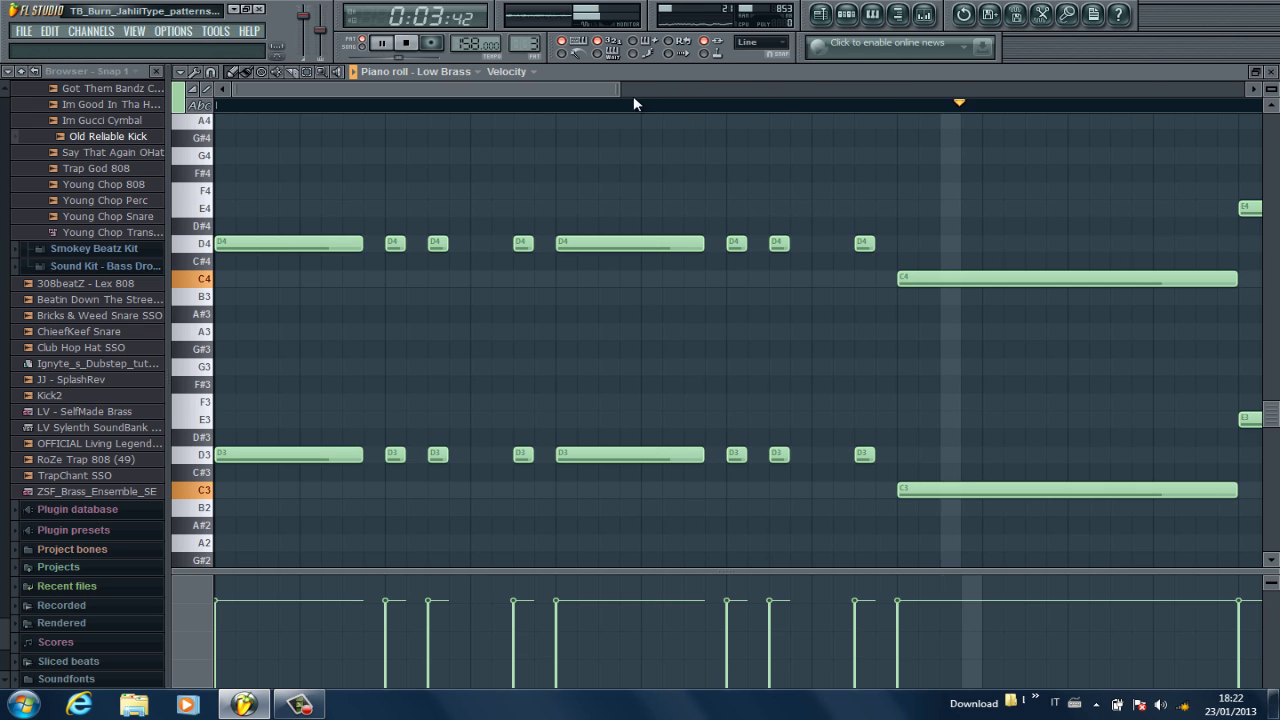
pyautogui.moveTo(633, 95); pyautogui.dragTo(932, 106)
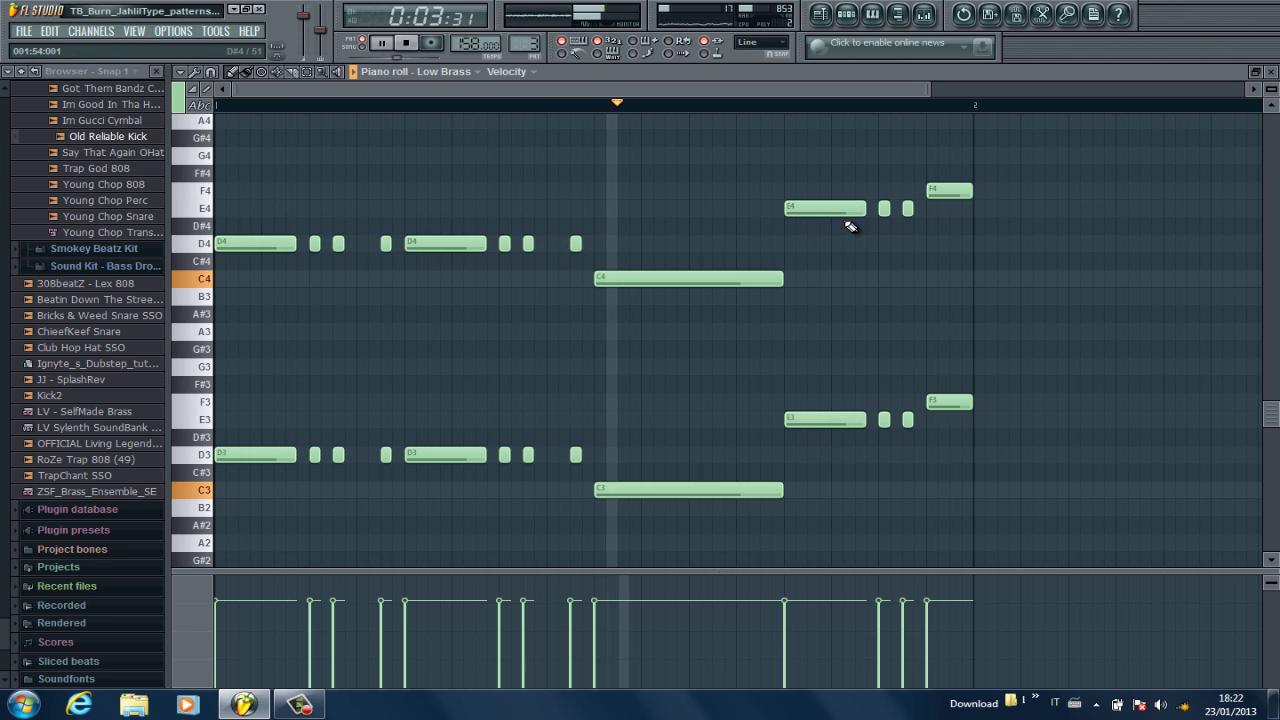
pyautogui.click(1271, 78)
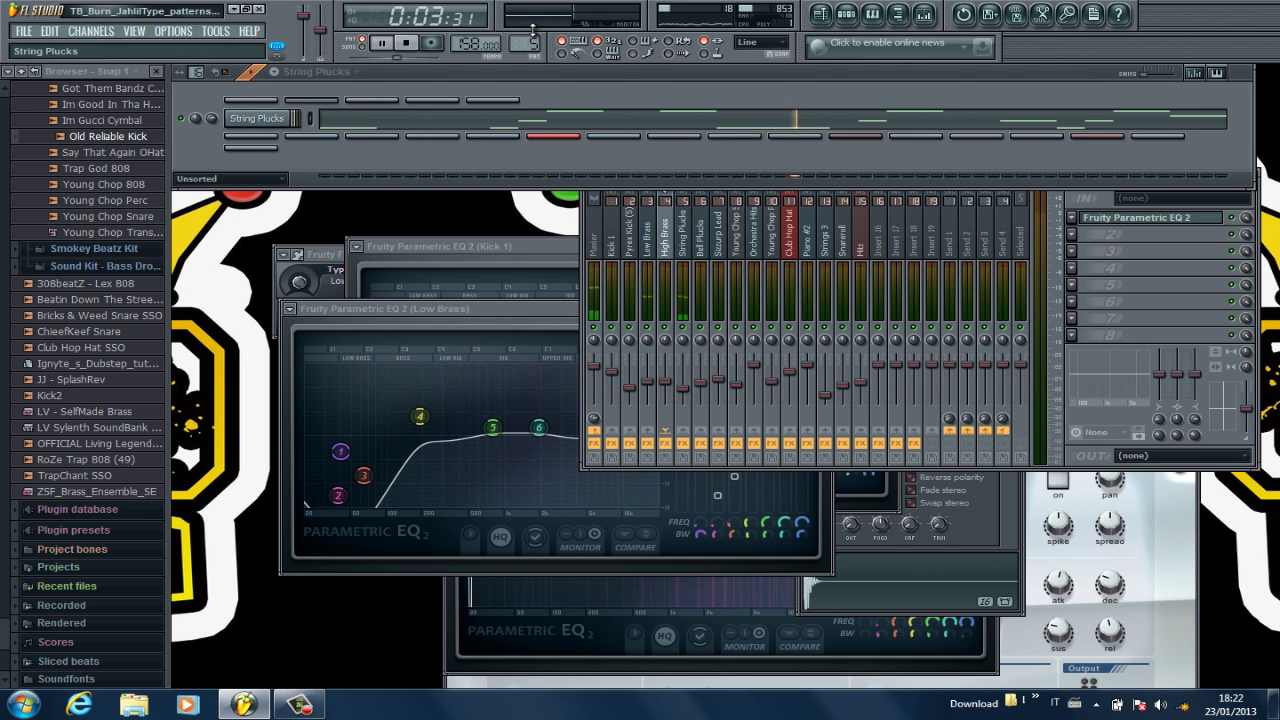
# - Switch to the String Plucks pattern, examine its notes in the piano roll, then close it
pyautogui.scroll(1, 534, 44)
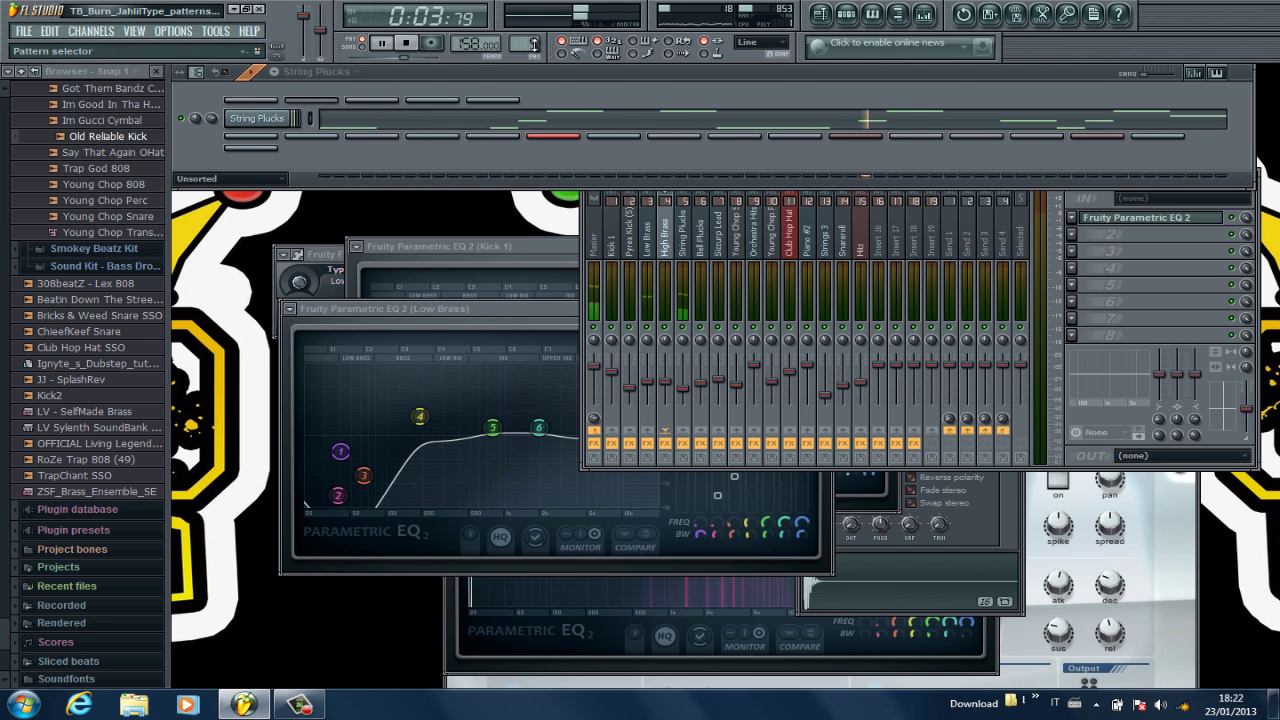
pyautogui.click(365, 123)
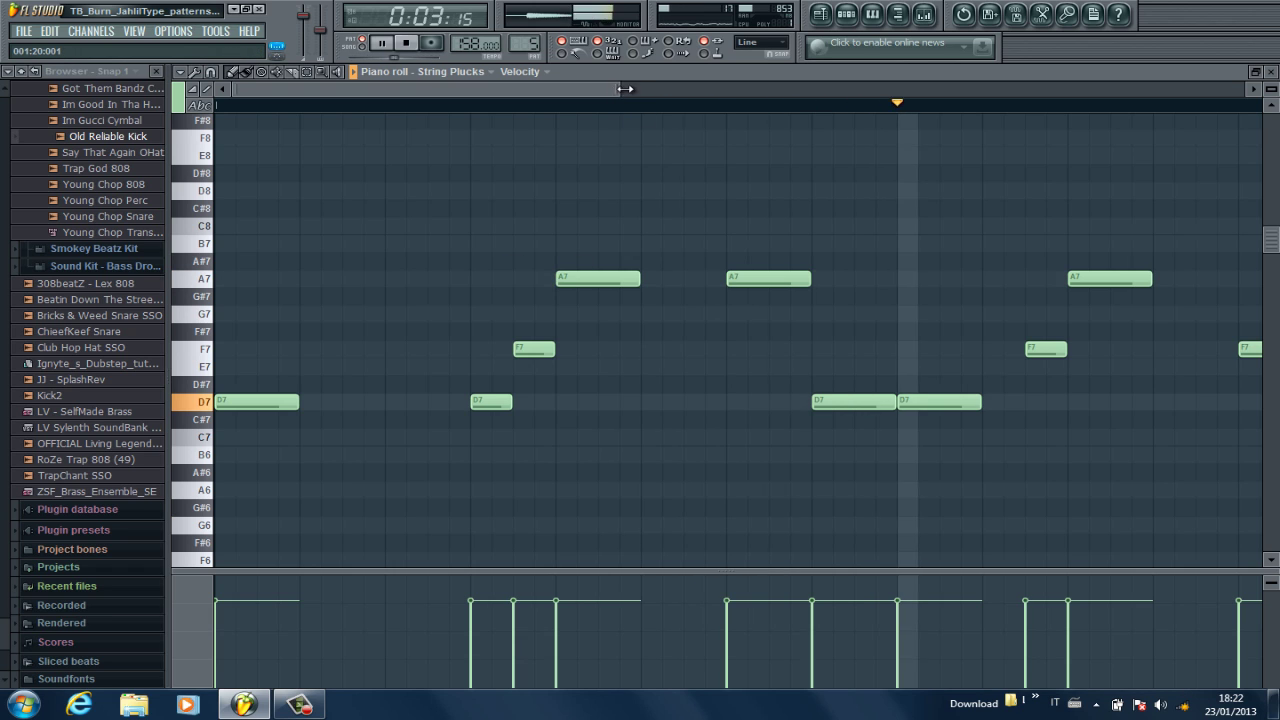
pyautogui.moveTo(961, 72); pyautogui.dragTo(960, 70)
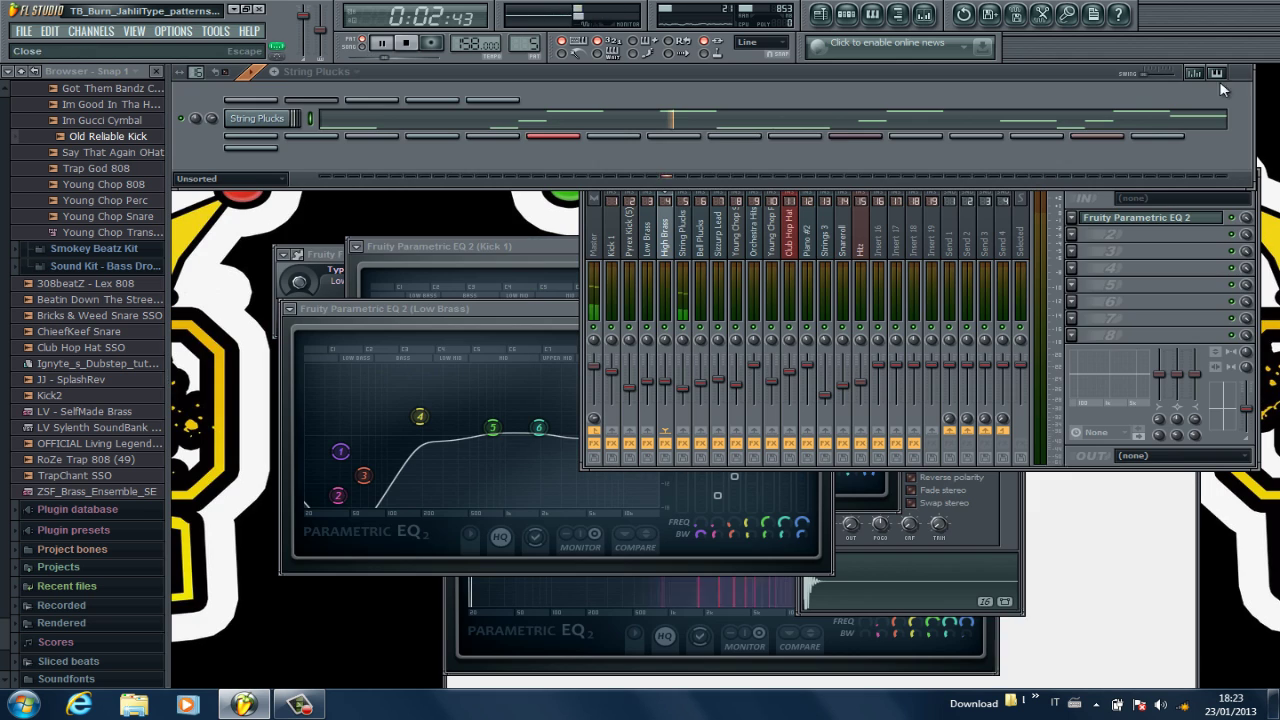
pyautogui.click(1271, 71)
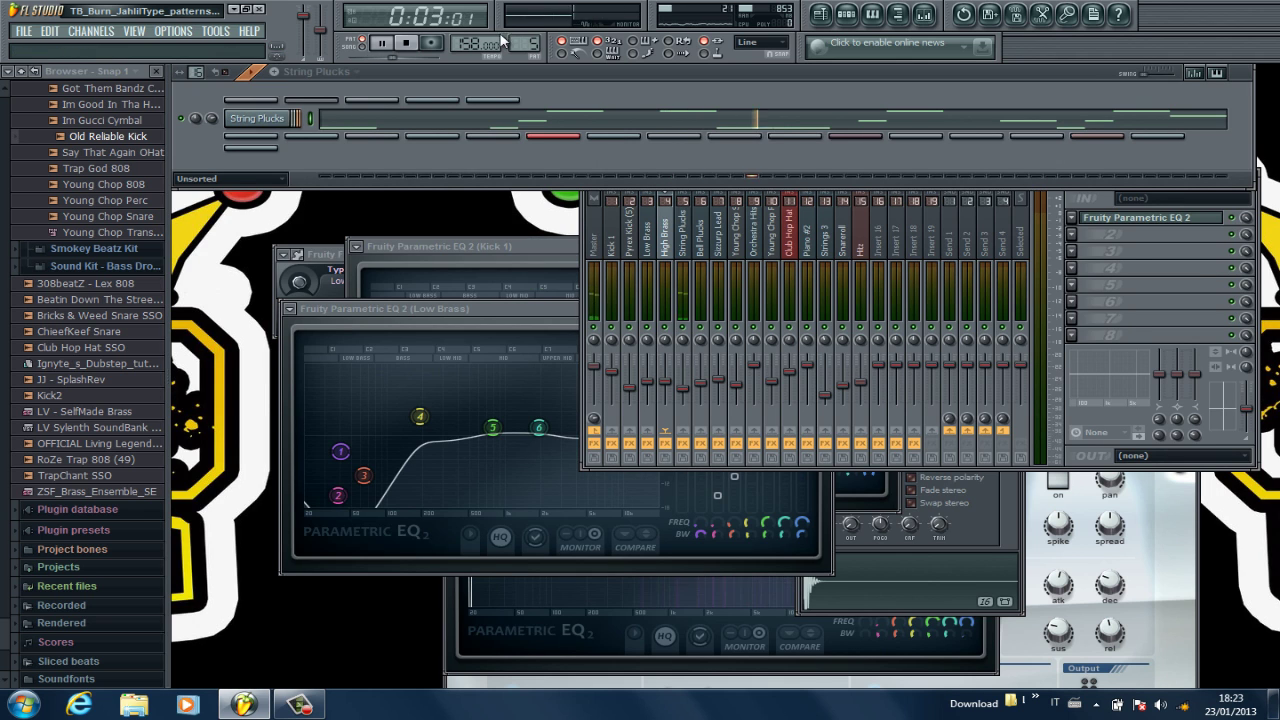
# - Switch to the Bell Plucks pattern and examine its complete note sequence in the piano roll, then close it
pyautogui.moveTo(532, 40); pyautogui.dragTo(531, 32)
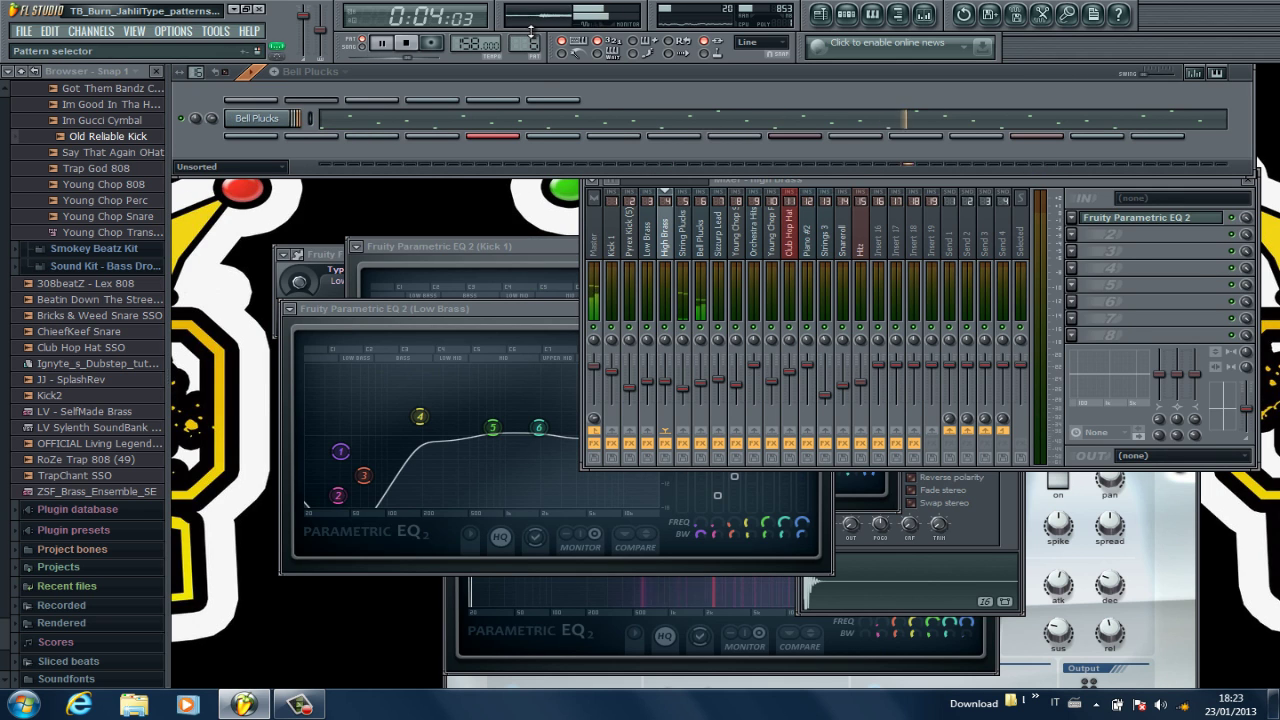
pyautogui.click(517, 118)
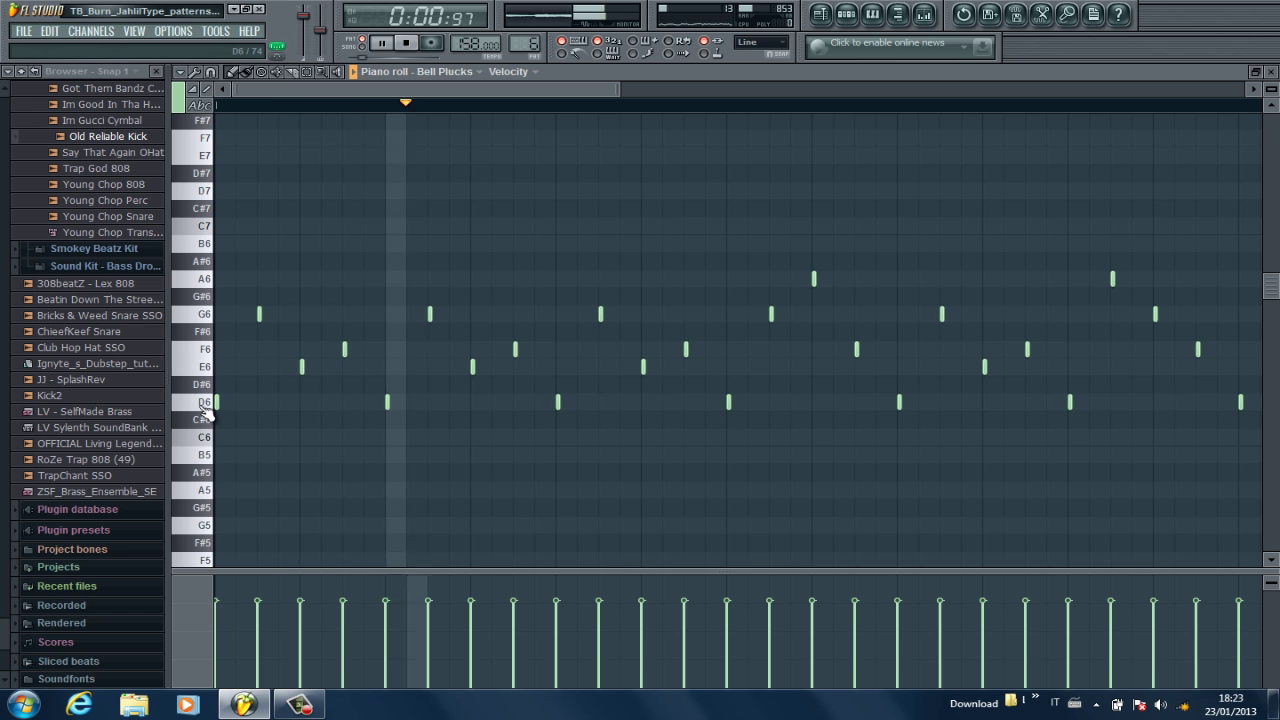
pyautogui.moveTo(617, 89); pyautogui.dragTo(395, 86)
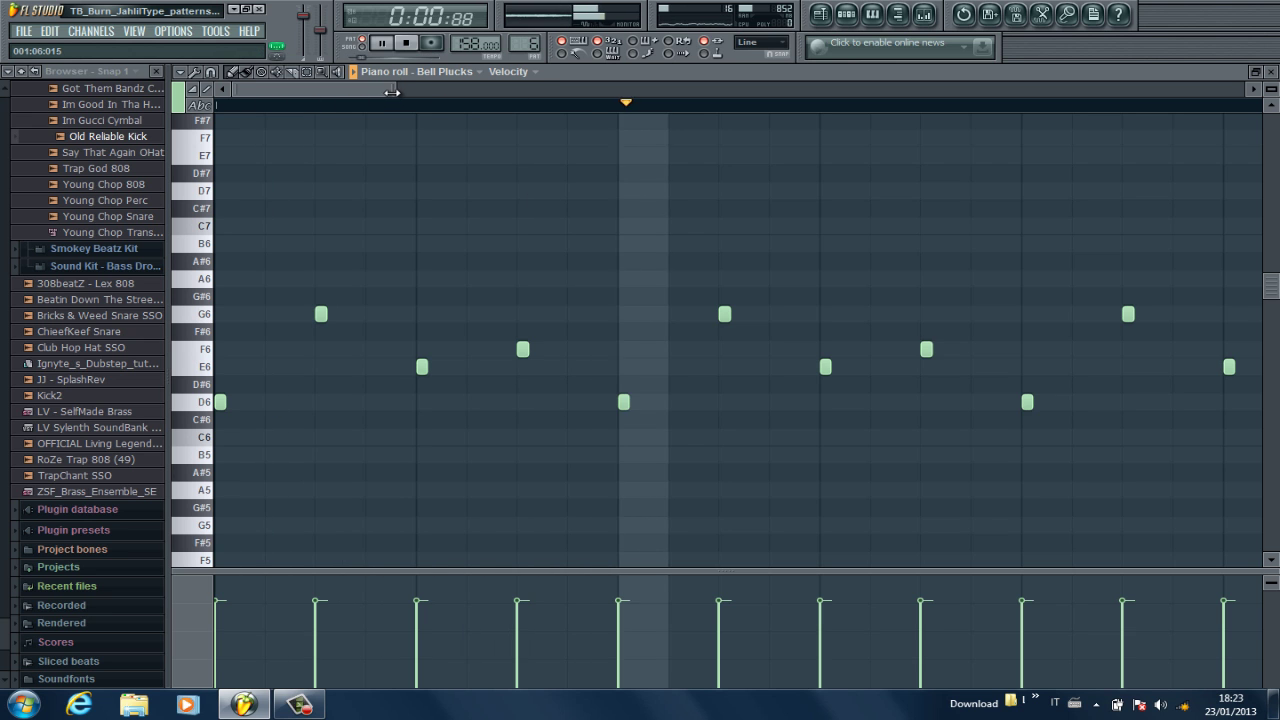
pyautogui.moveTo(409, 89); pyautogui.dragTo(828, 152)
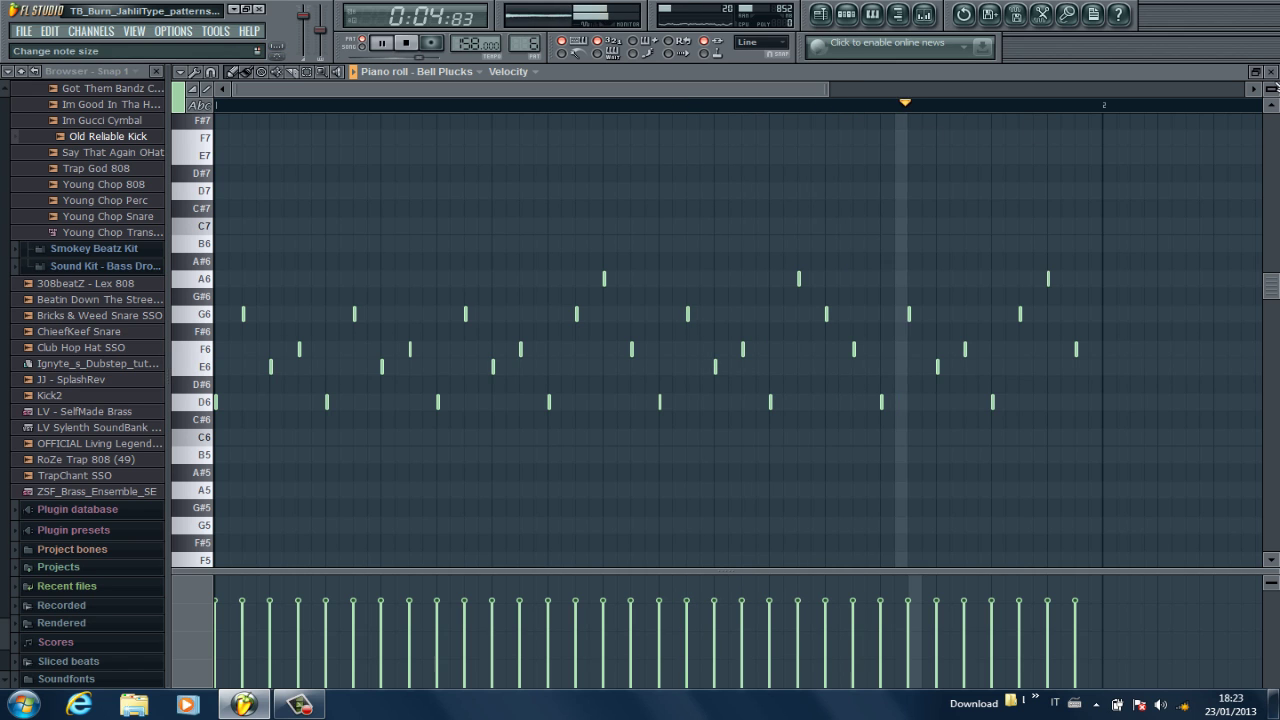
pyautogui.click(1272, 73)
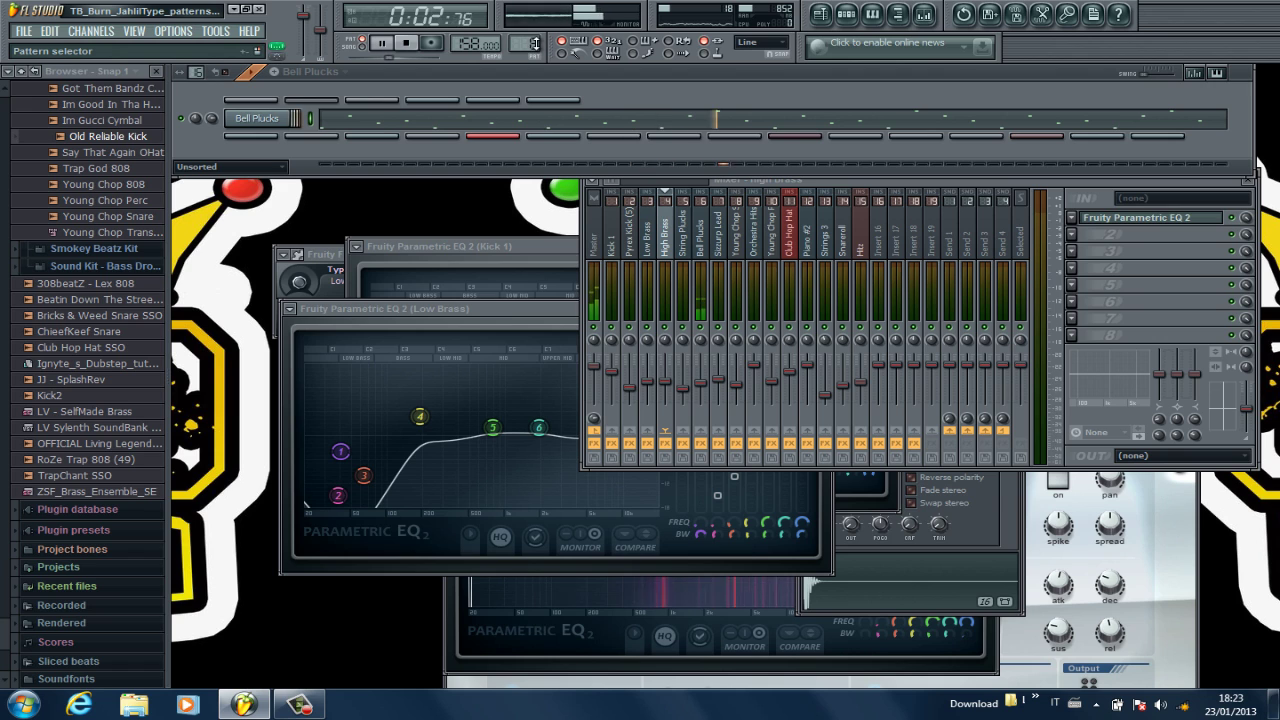
# - Switch to the Sizzurp Lead pattern, show its Nexus preset and play through its complete melody in the piano roll
pyautogui.scroll(1, 536, 42)
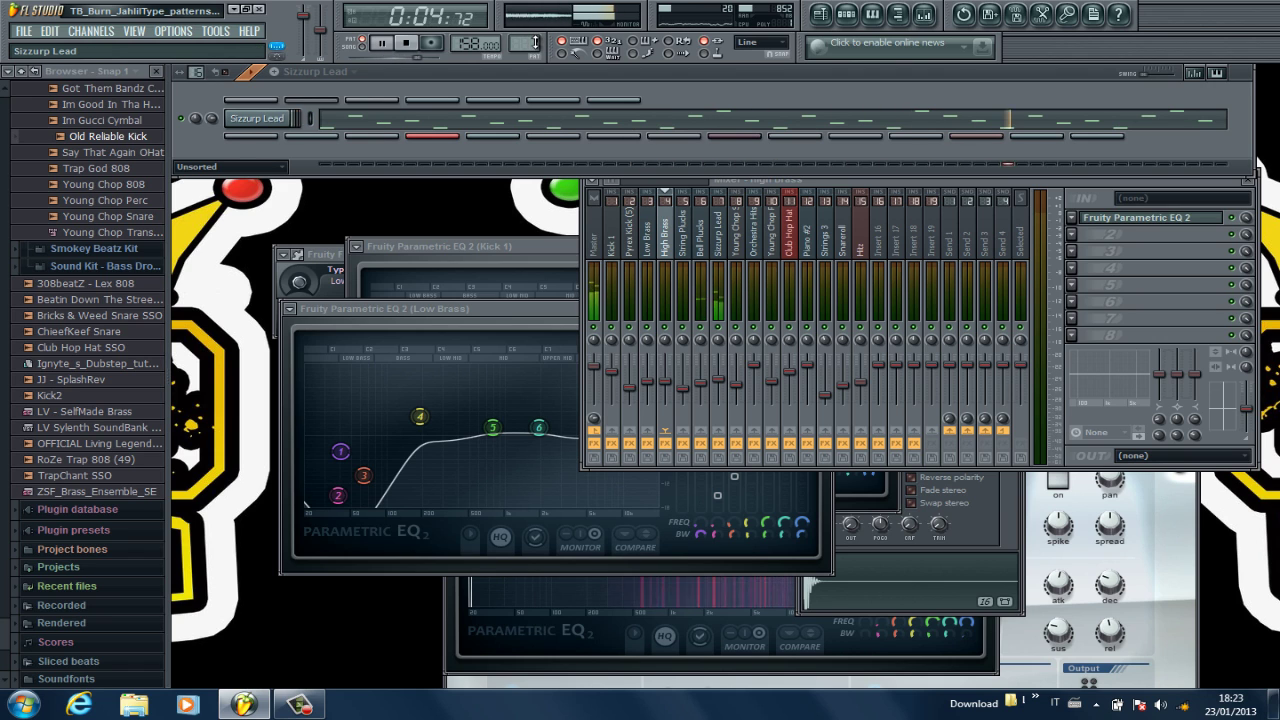
pyautogui.click(266, 121)
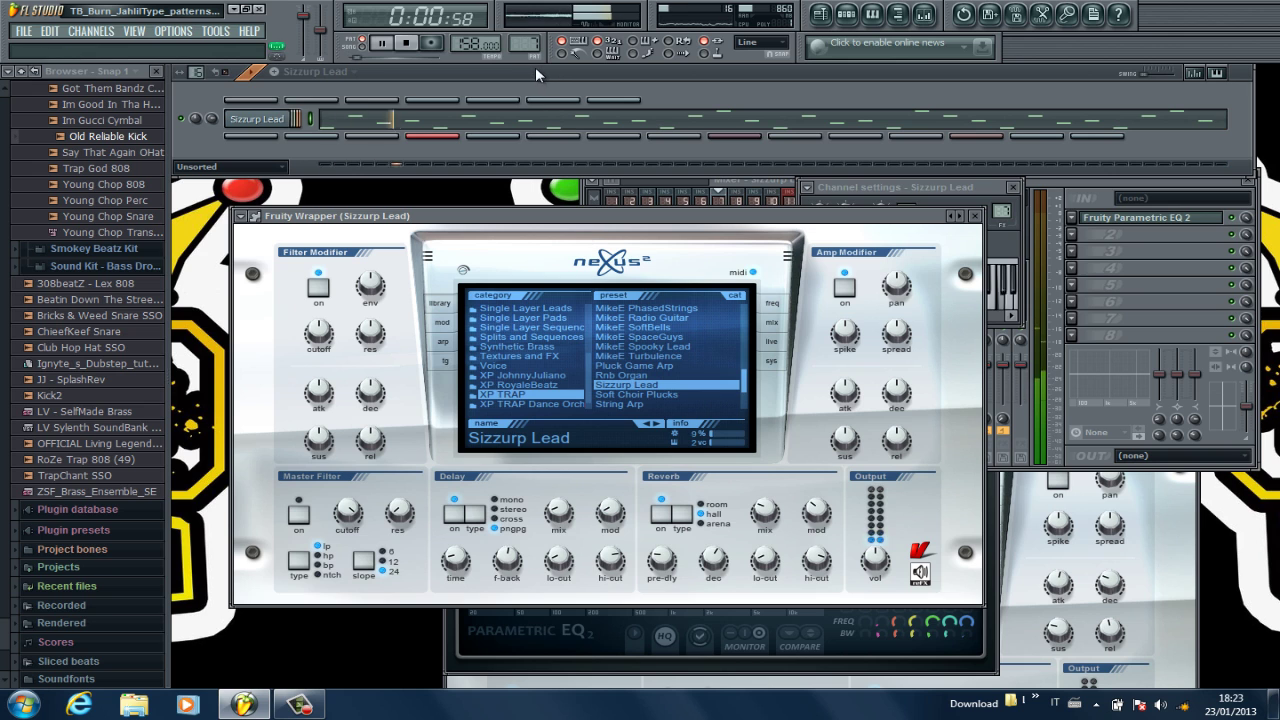
pyautogui.click(525, 122)
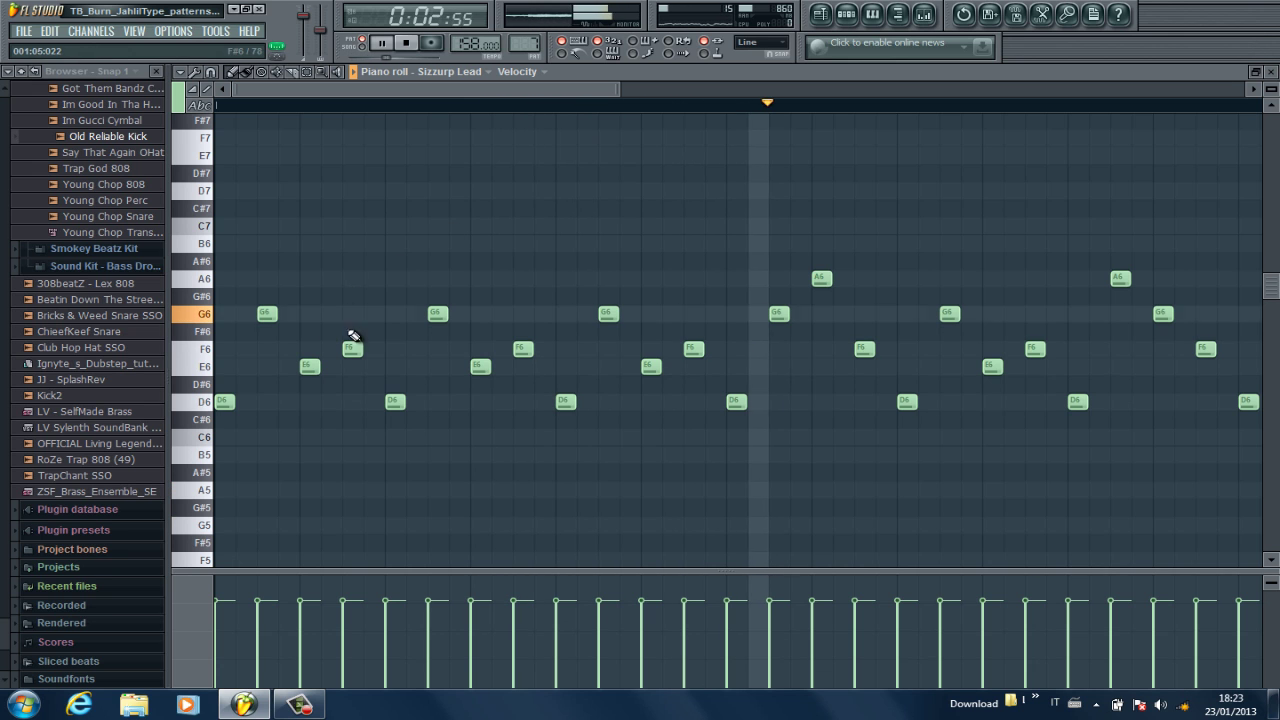
pyautogui.moveTo(618, 89); pyautogui.dragTo(800, 120)
pyautogui.press('space')
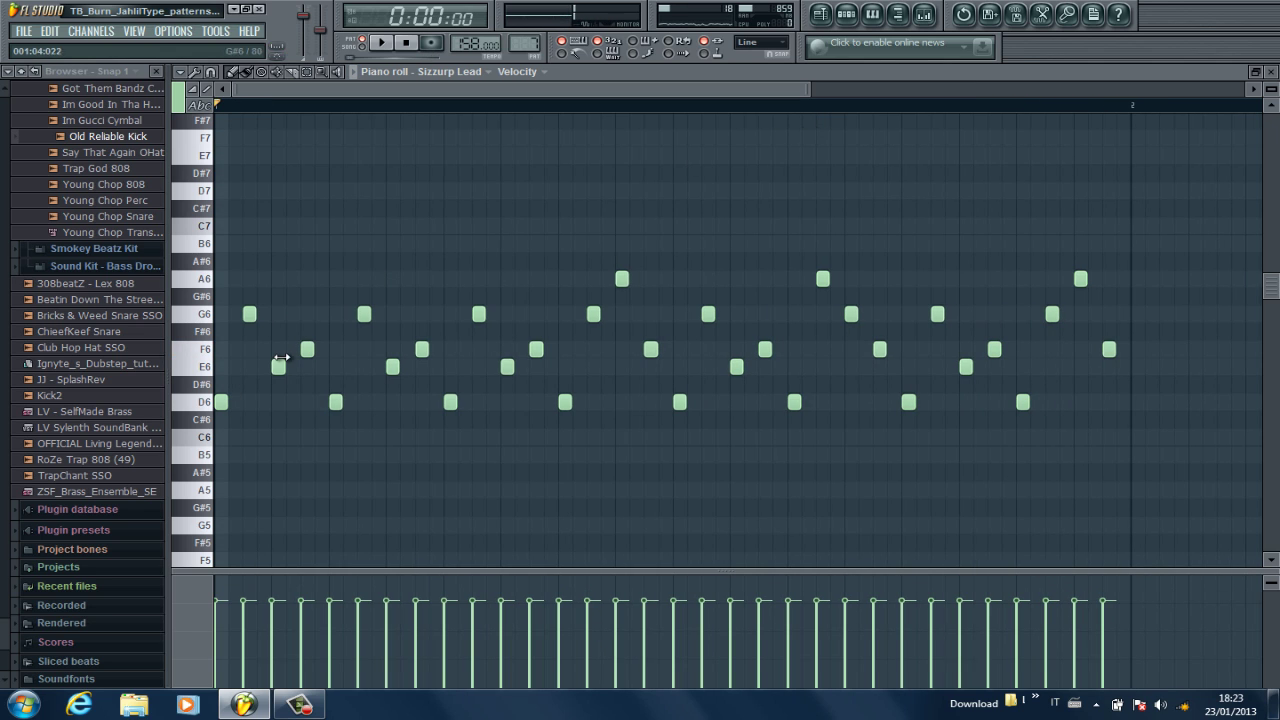
pyautogui.press('space')
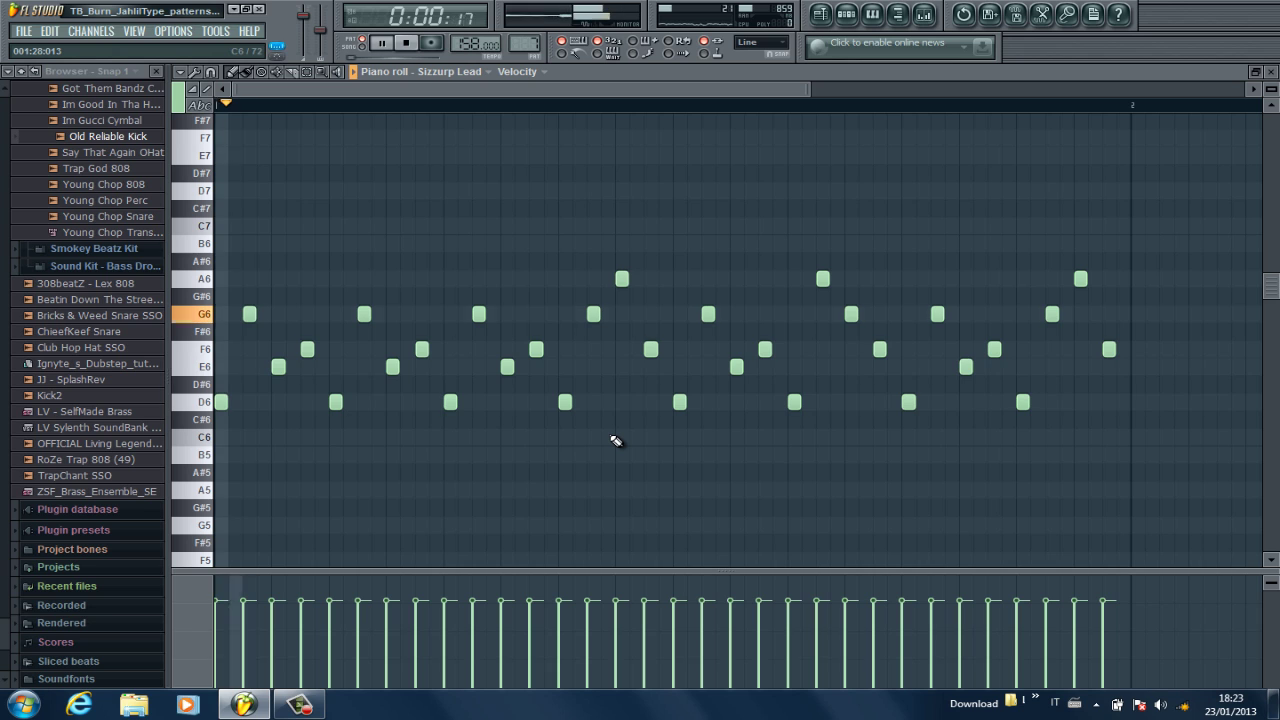
pyautogui.click(1273, 73)
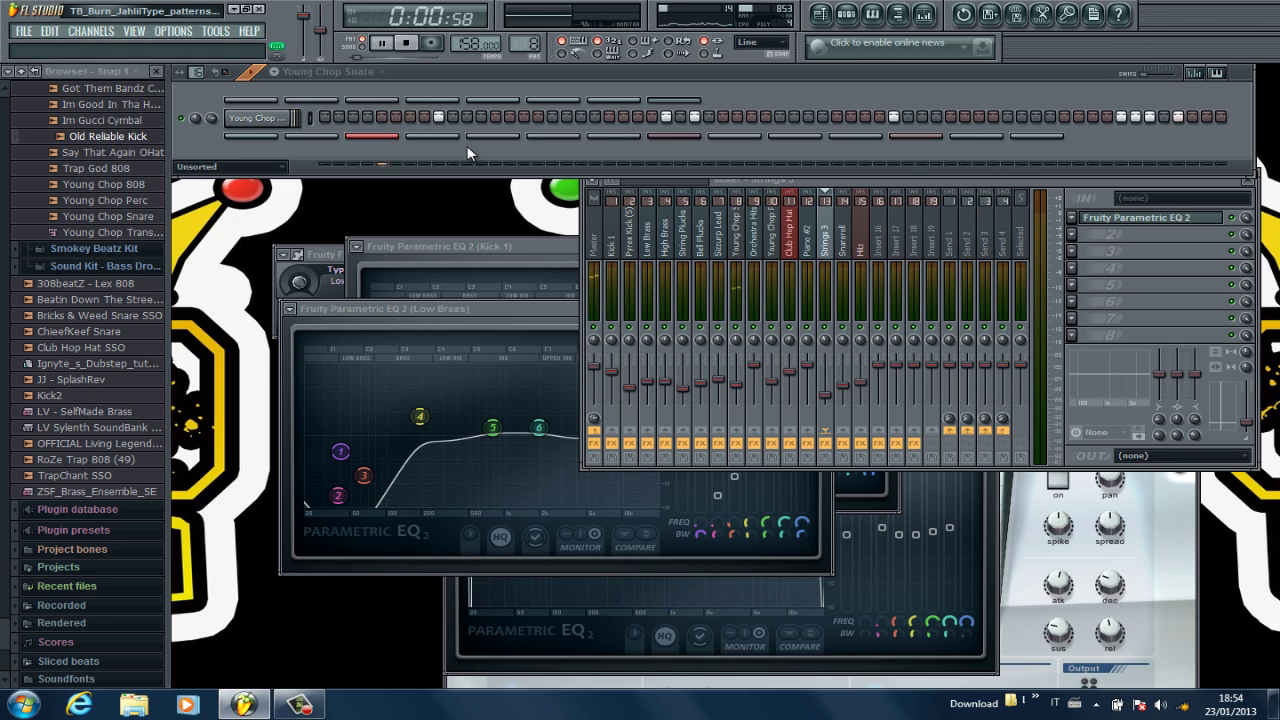
# - Play the Young Chop Snare pattern while reviewing its step sequence, then stop playback
pyautogui.press('space')
pyautogui.click(692, 117)
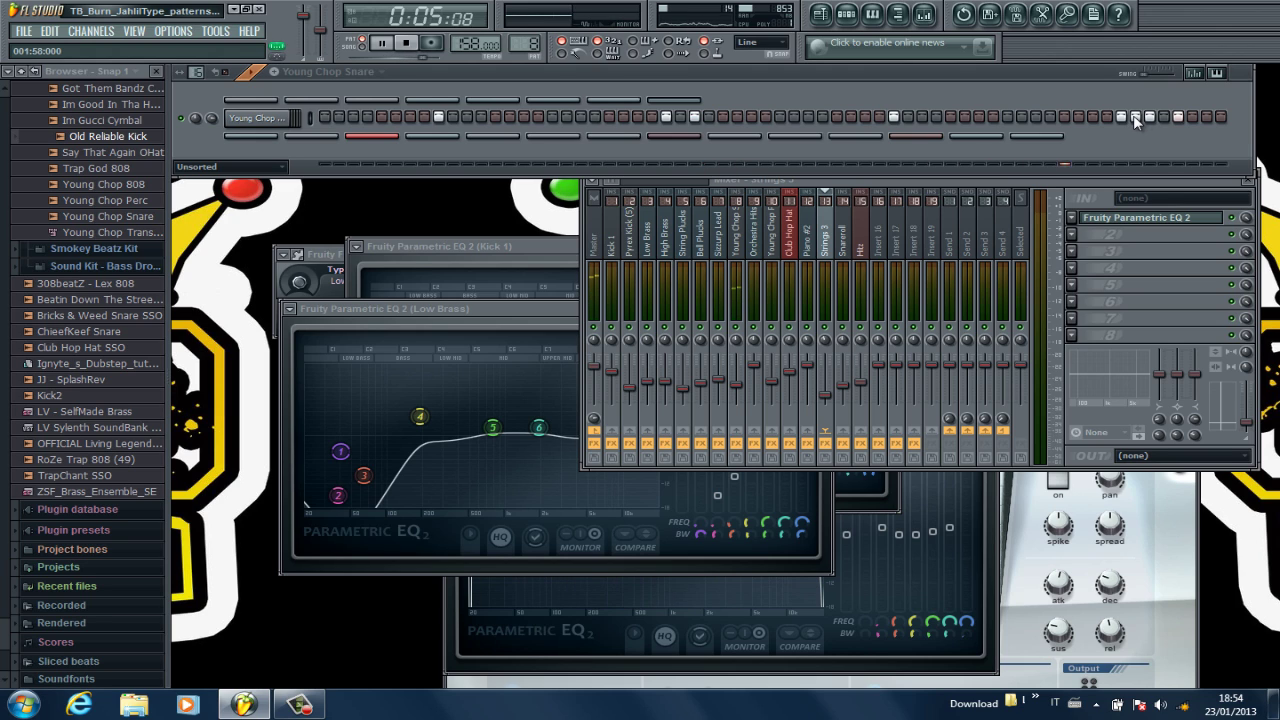
pyautogui.press('space')
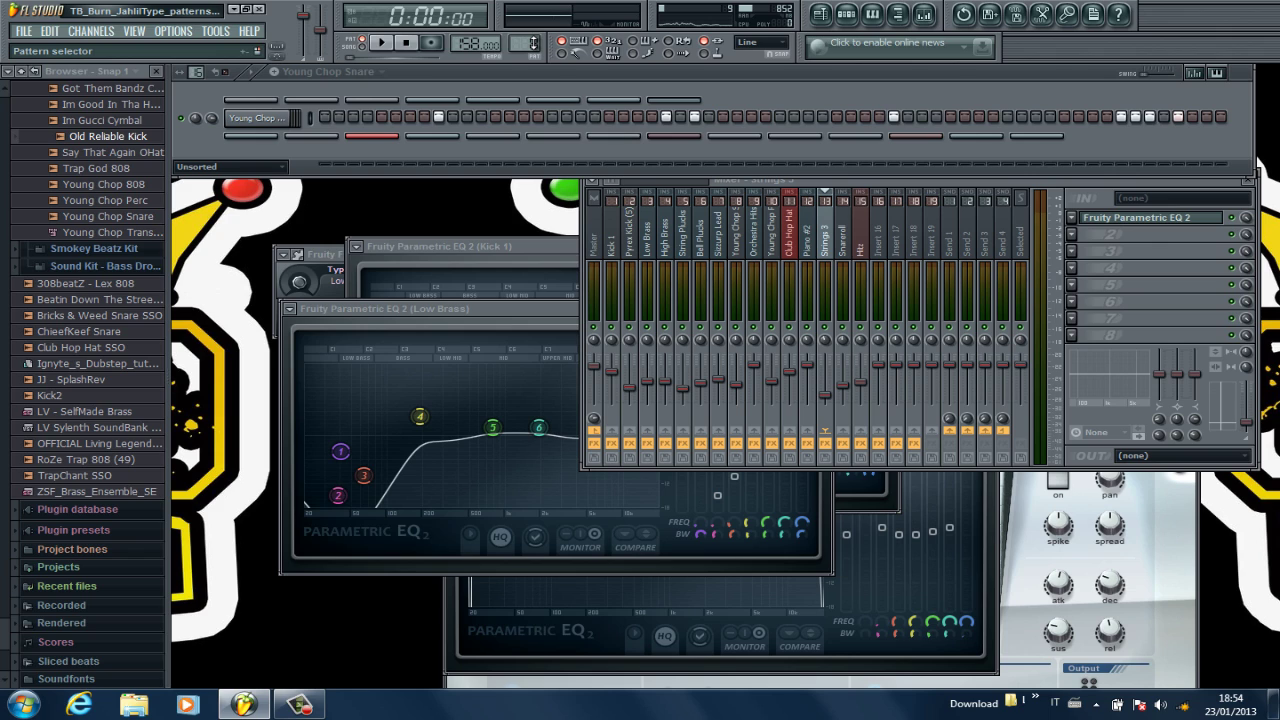
# - Go past the Young Chop Perc pattern to Strings Hook, start playback and show the Strings 3 mixer track
pyautogui.moveTo(530, 42); pyautogui.dragTo(530, 33)
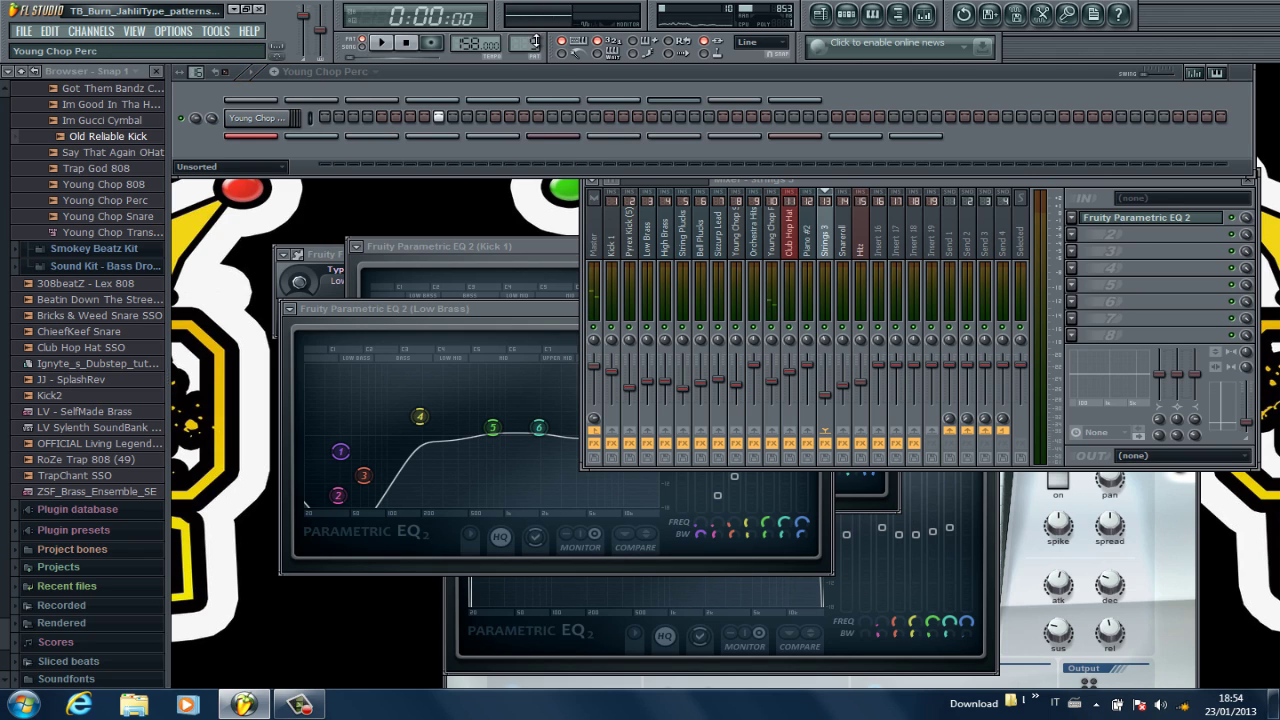
pyautogui.moveTo(535, 42); pyautogui.dragTo(535, 36)
pyautogui.press('space')
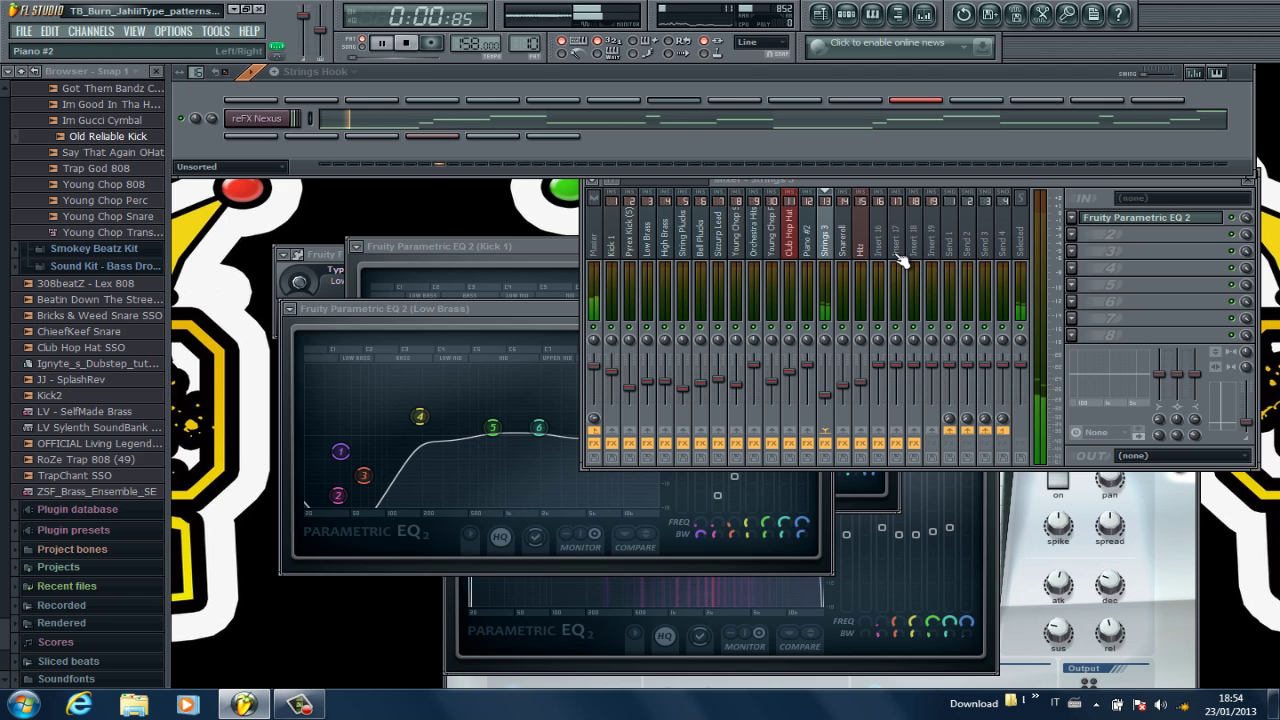
pyautogui.click(835, 248)
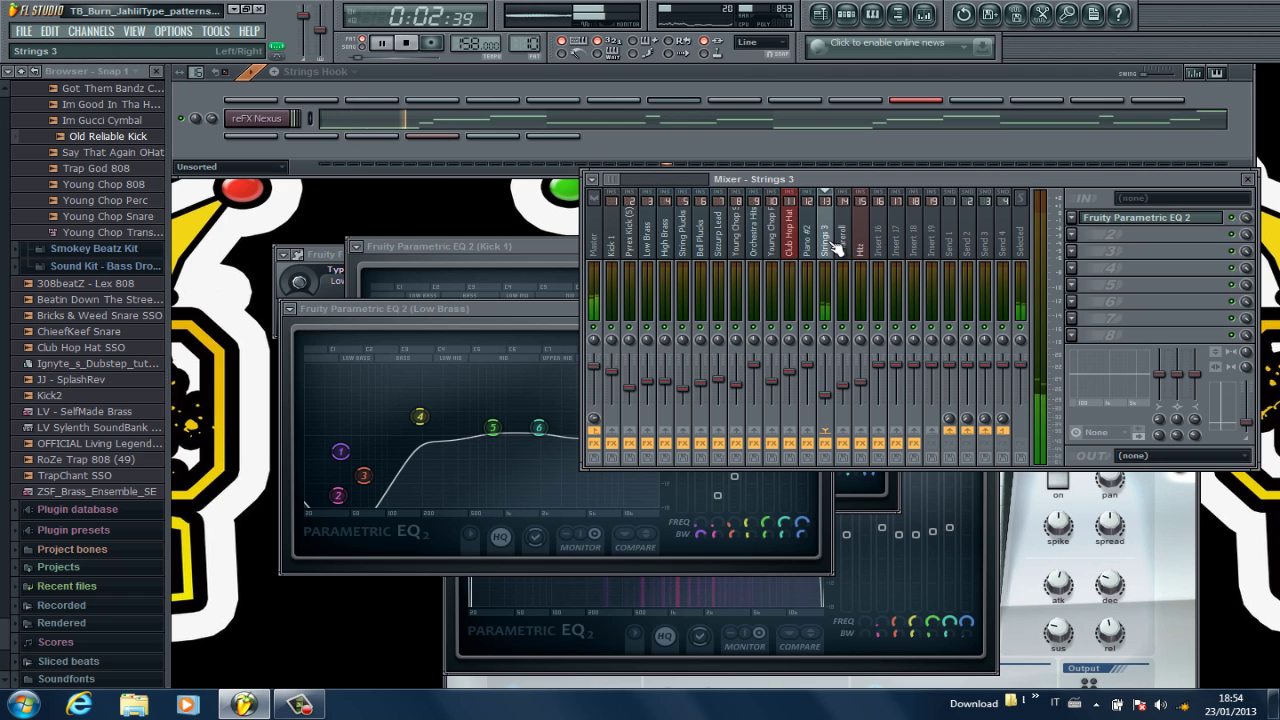
# - Examine the complete four-bar Strings Hook melody of the reFX Nexus channel in the piano roll, then close it
pyautogui.click(520, 130)
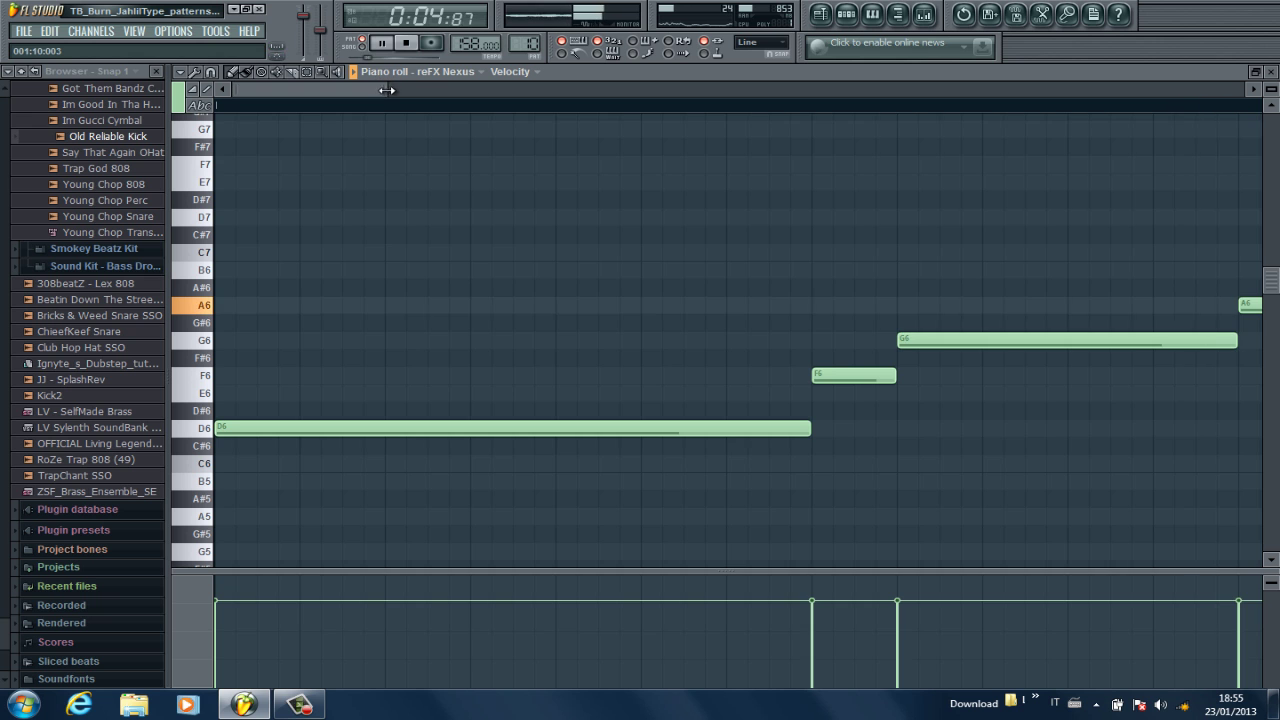
pyautogui.moveTo(386, 90); pyautogui.dragTo(1101, 102)
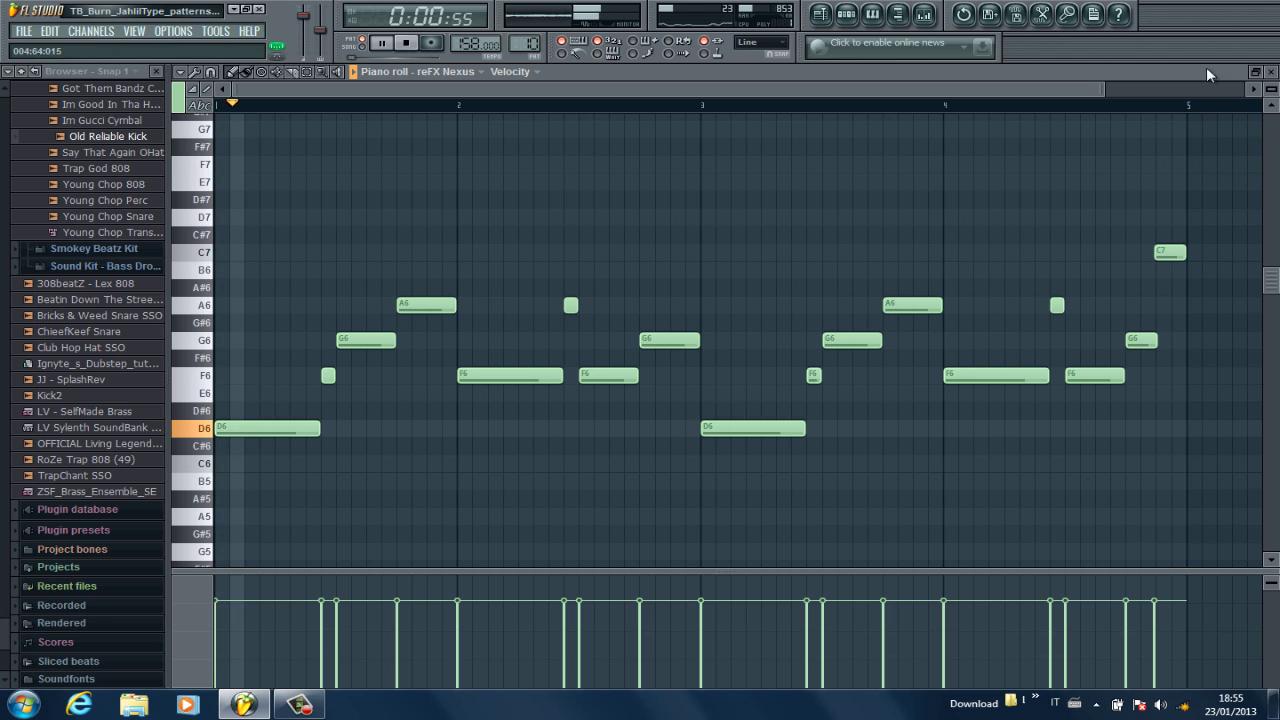
pyautogui.click(1270, 72)
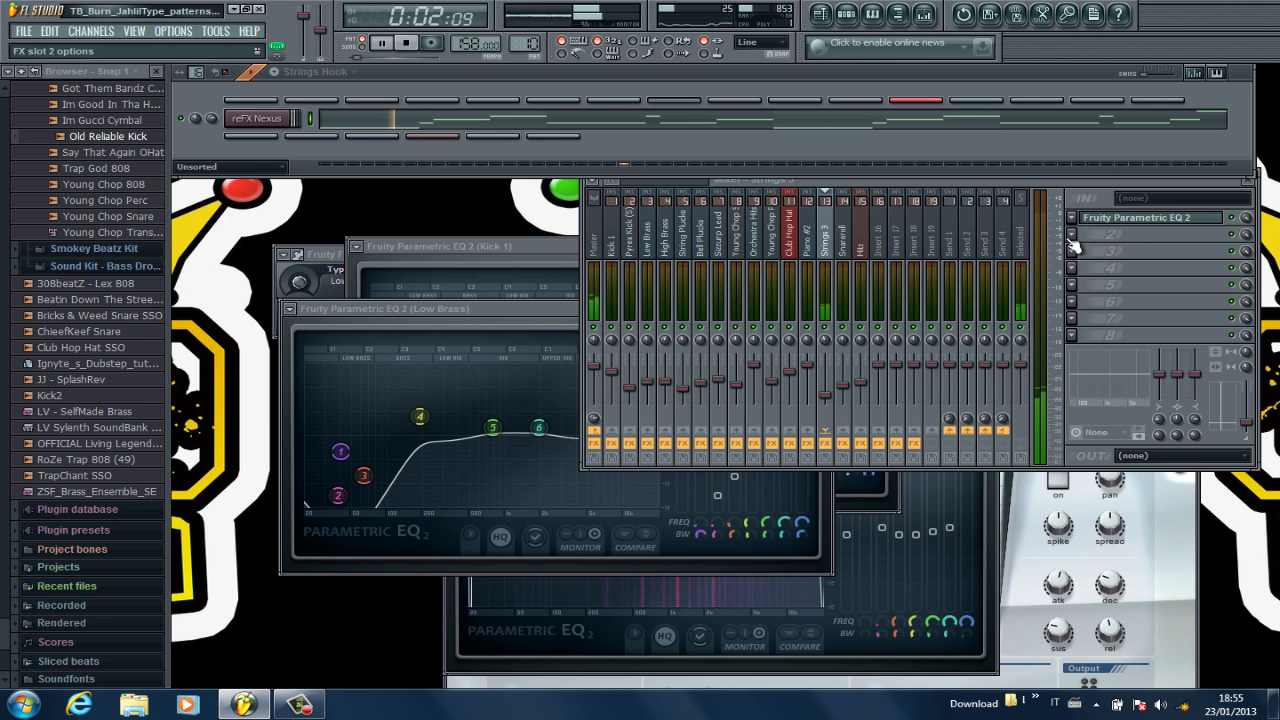
# - Show the Fruity Parametric EQ 2 curve on the Strings 3 track and the Nexus preset used for the Strings Hook
pyautogui.click(1135, 218)
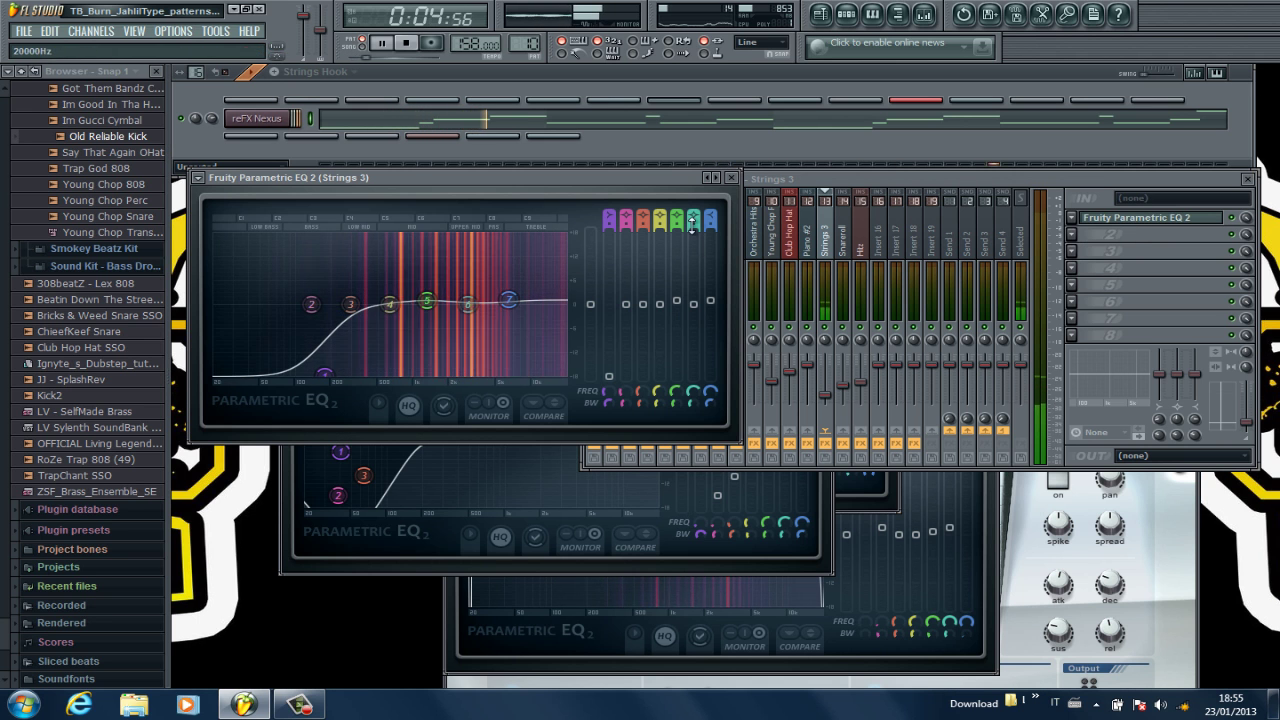
pyautogui.click(731, 177)
pyautogui.click(256, 118)
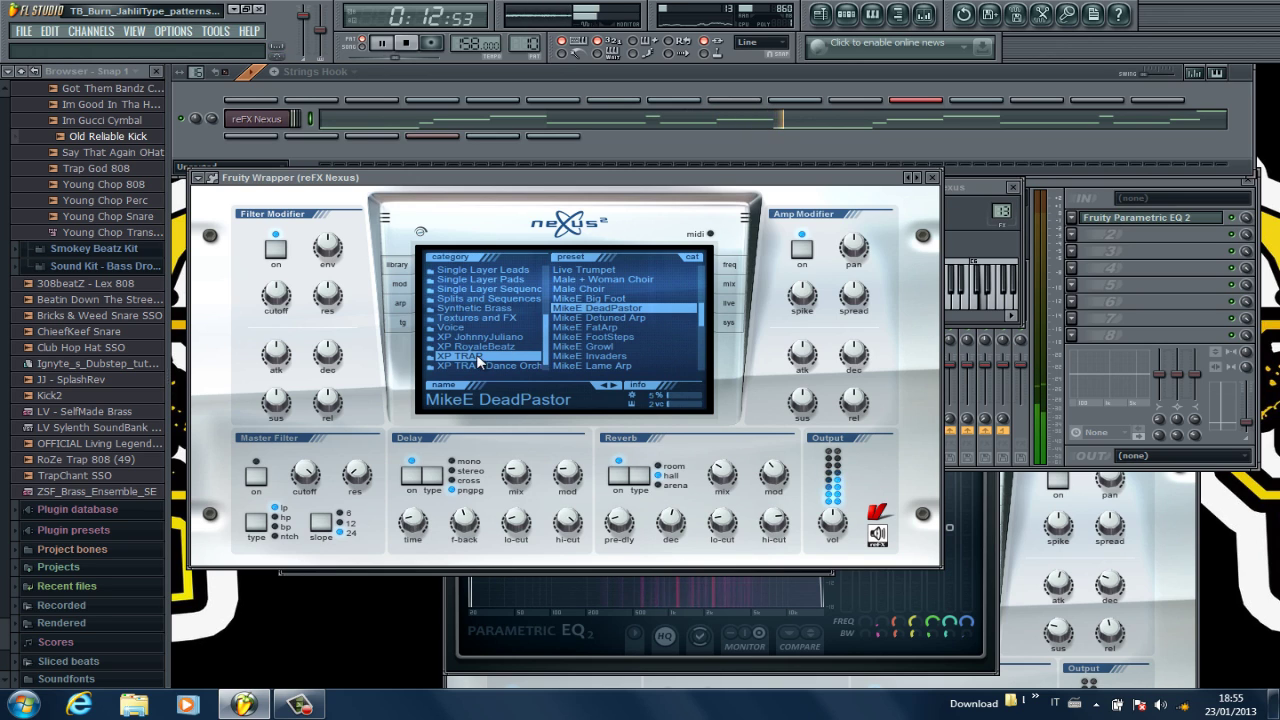
# - Switch to the Perc 8s pattern to show its steps and close the Nexus plugin window
pyautogui.click(770, 82)
pyautogui.moveTo(533, 43); pyautogui.dragTo(533, 37)
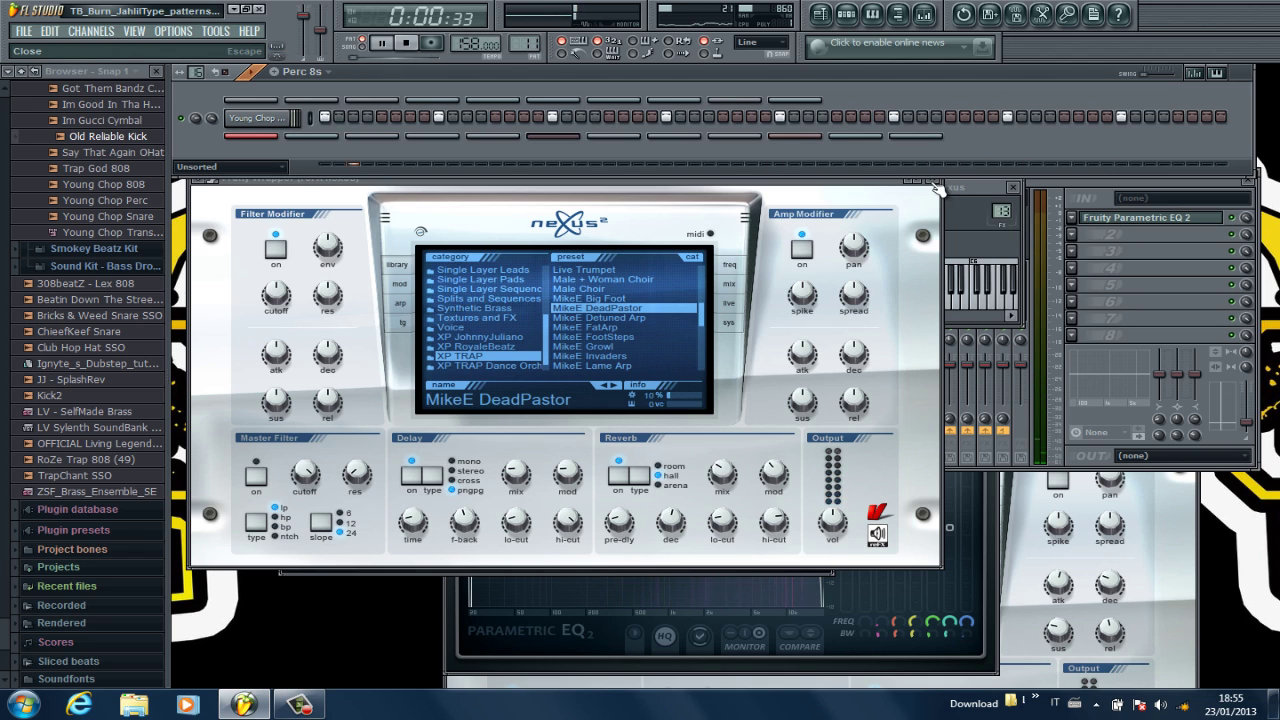
pyautogui.click(936, 187)
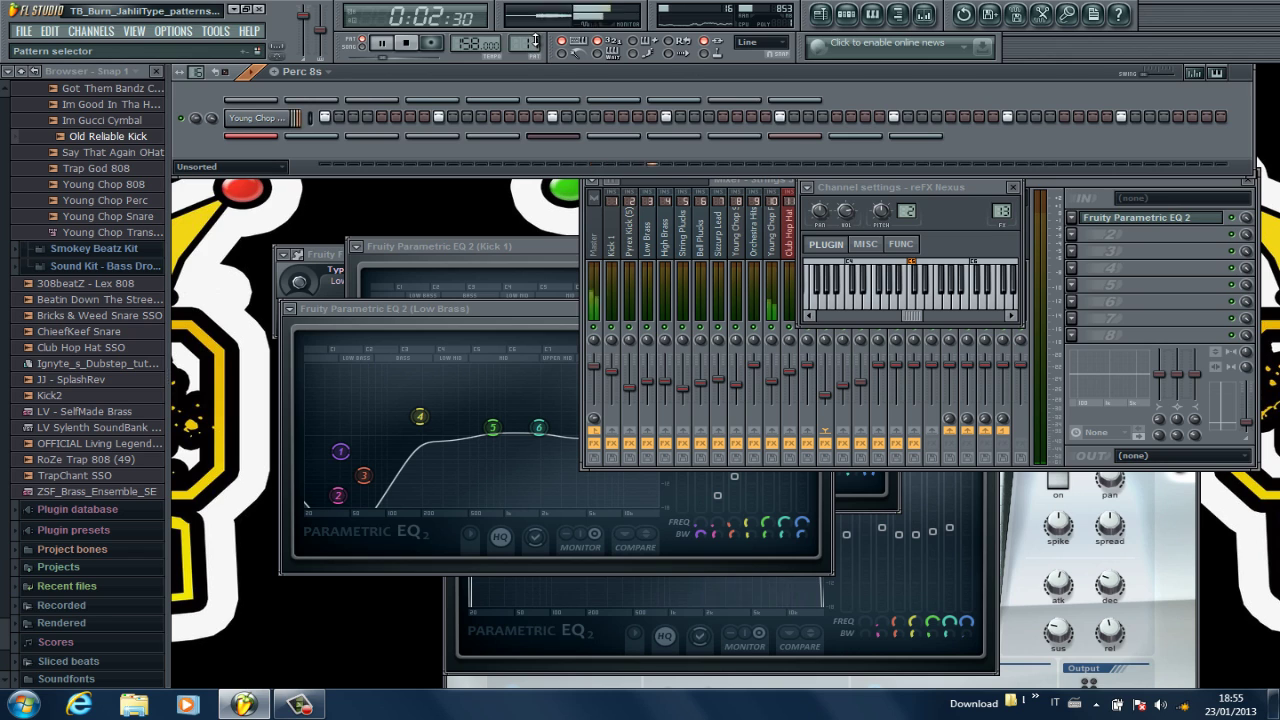
# - Switch to the Snareroll pattern, examine the LEX Snare(2) notes in the piano roll and stop playback
pyautogui.moveTo(535, 40); pyautogui.dragTo(534, 35)
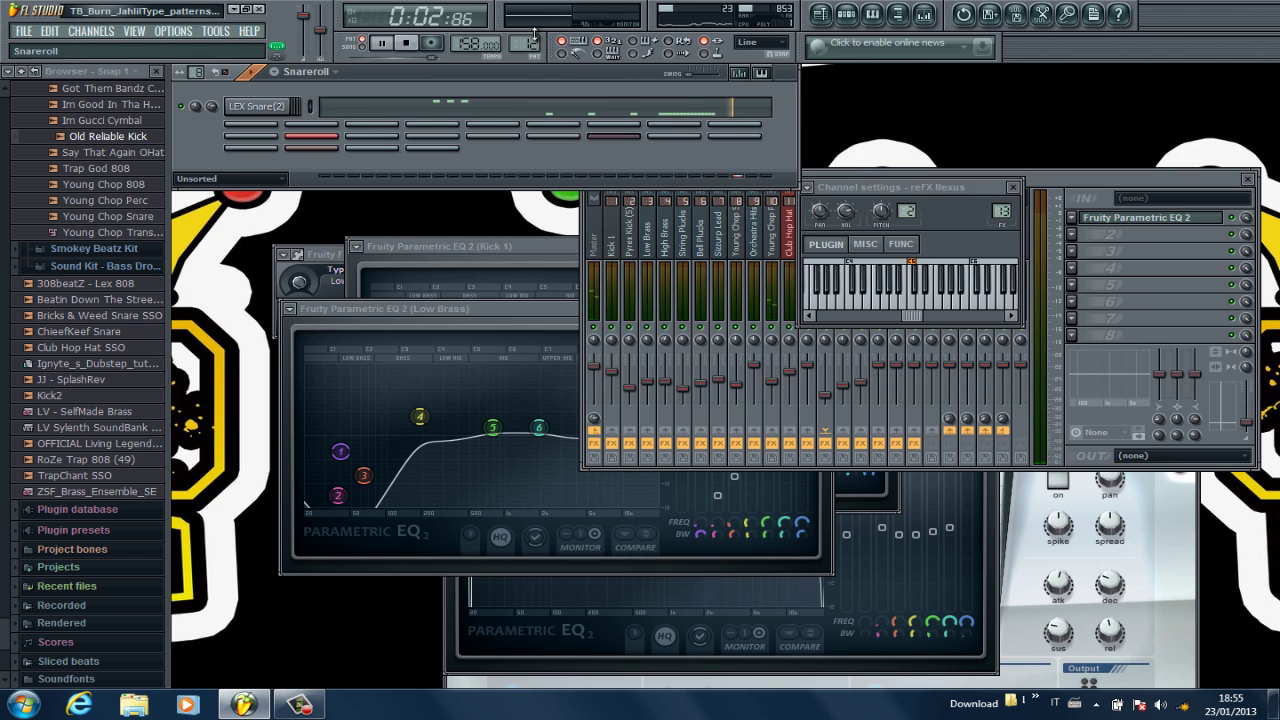
pyautogui.click(533, 115)
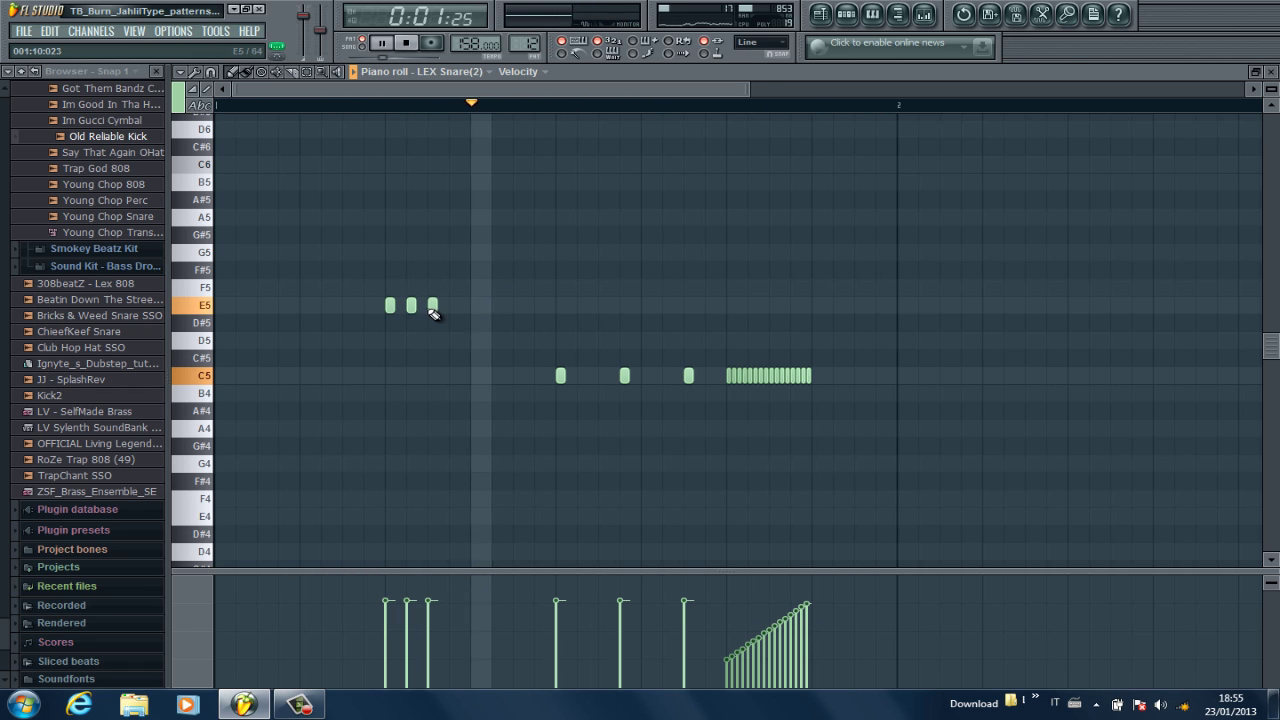
pyautogui.press('space')
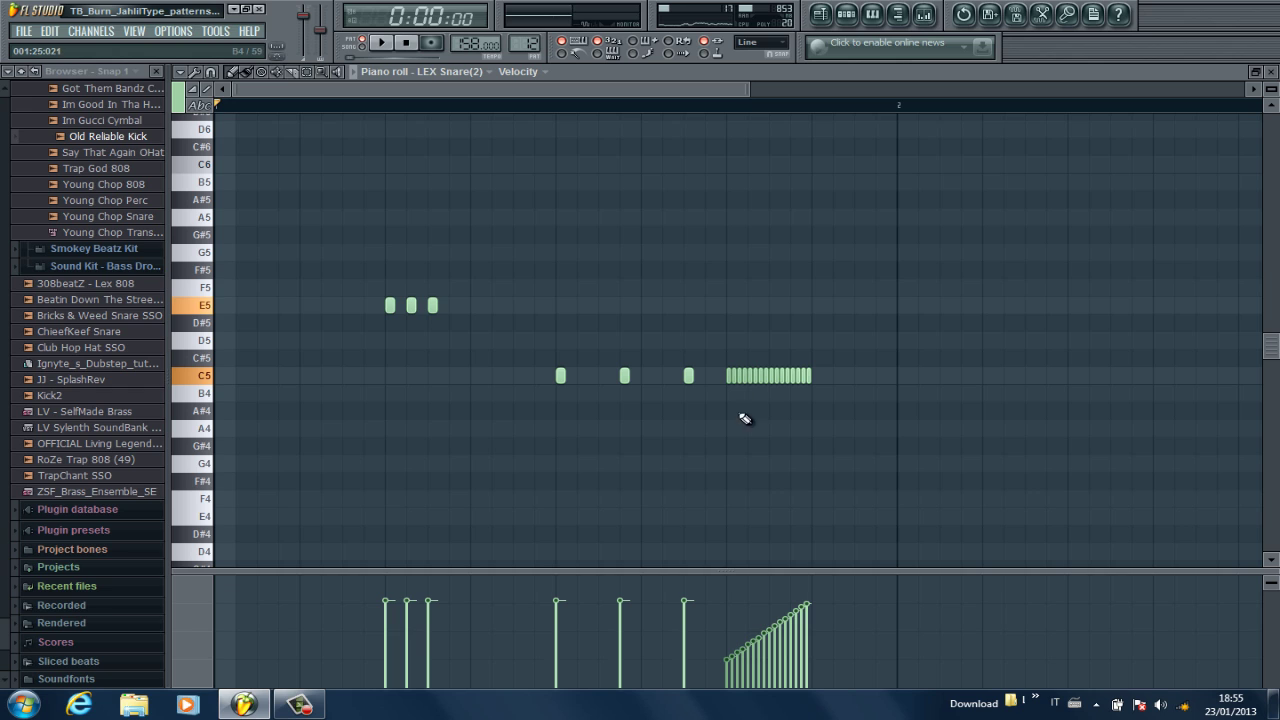
# - Set the playback position to the last single C5 note before the fast snare roll and play from there
pyautogui.click(705, 108)
pyautogui.moveTo(696, 107); pyautogui.dragTo(686, 105)
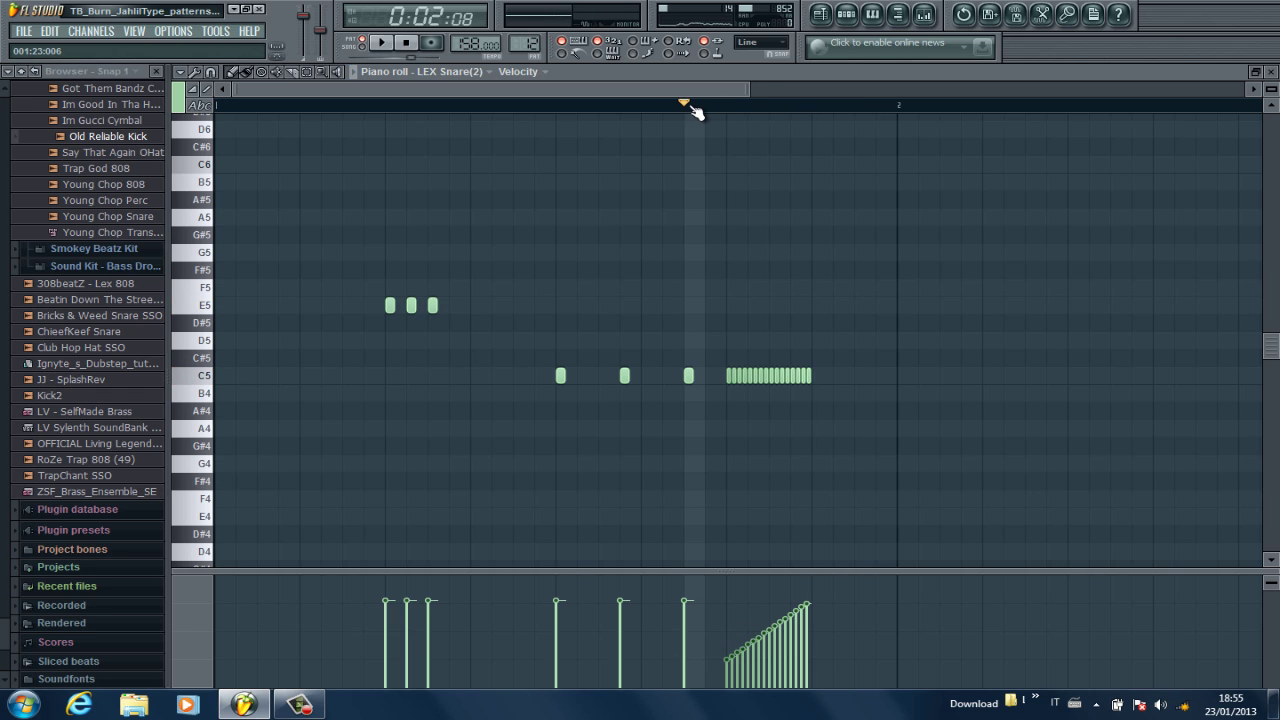
pyautogui.press('space')
# - Level the velocities of the fast C5 snare roll notes to about 78% and play the roll for comparison
pyautogui.moveTo(740, 609); pyautogui.dragTo(782, 608)
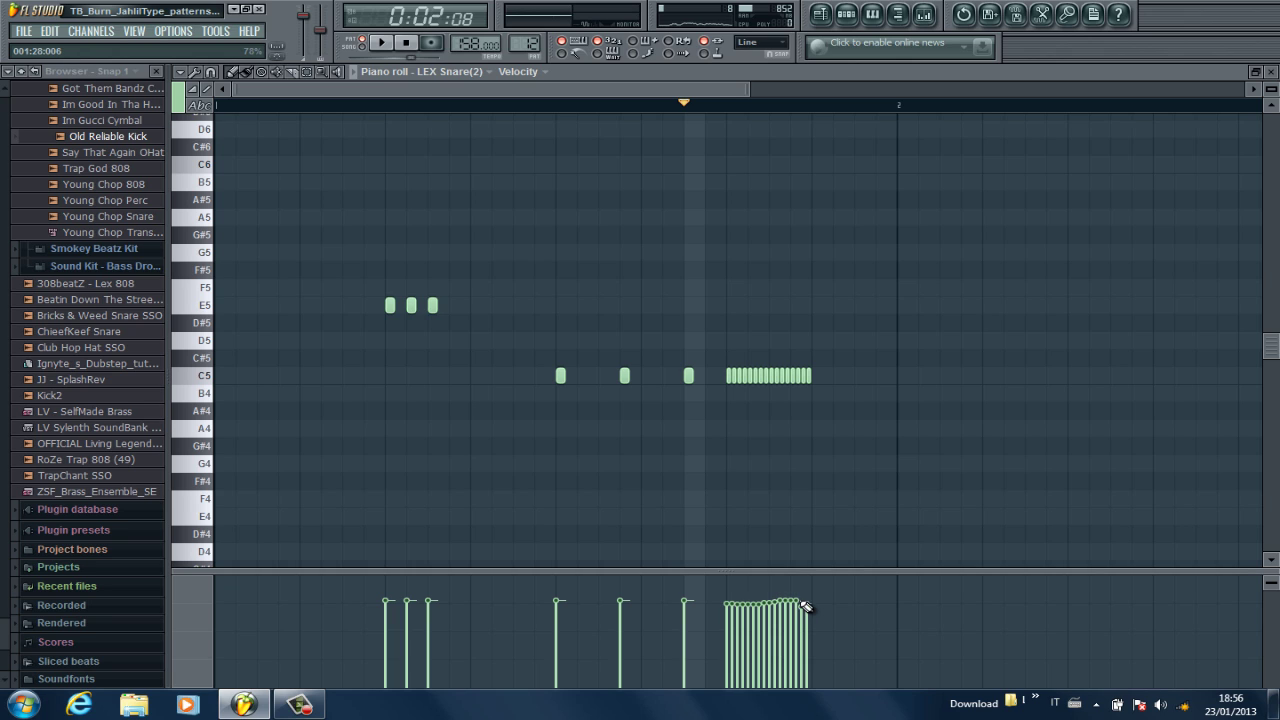
pyautogui.press('space')
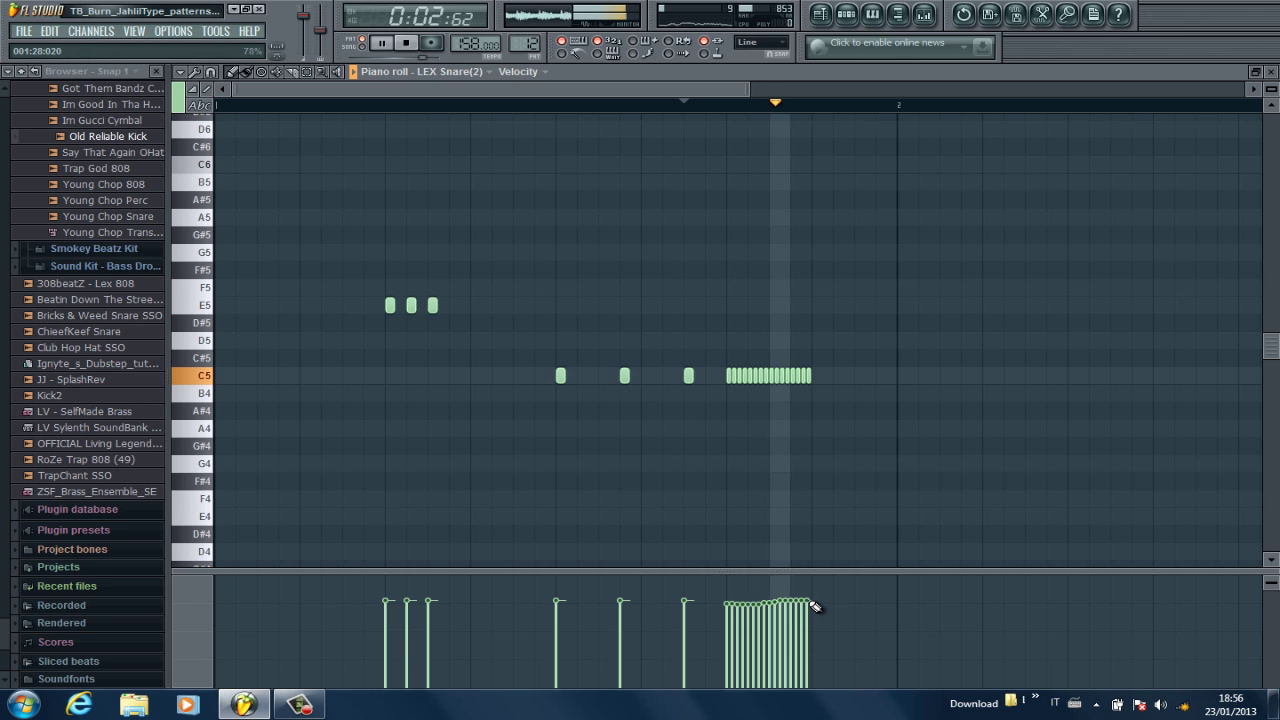
pyautogui.press('space')
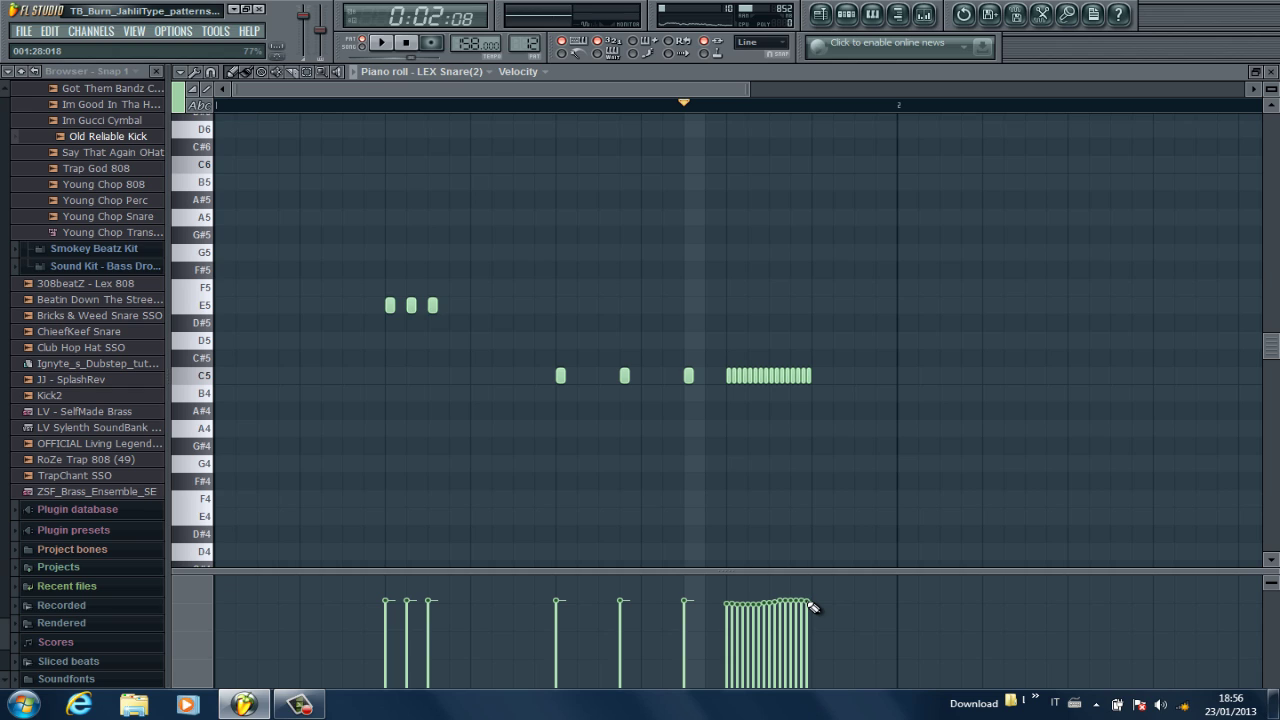
# - Redraw the velocities of the fast C5 snare roll notes as a ramp rising from the first note to the last
pyautogui.moveTo(812, 606)
pyautogui.mouseDown()
pyautogui.moveTo(766, 614)
pyautogui.moveTo(731, 652)
pyautogui.mouseUp()
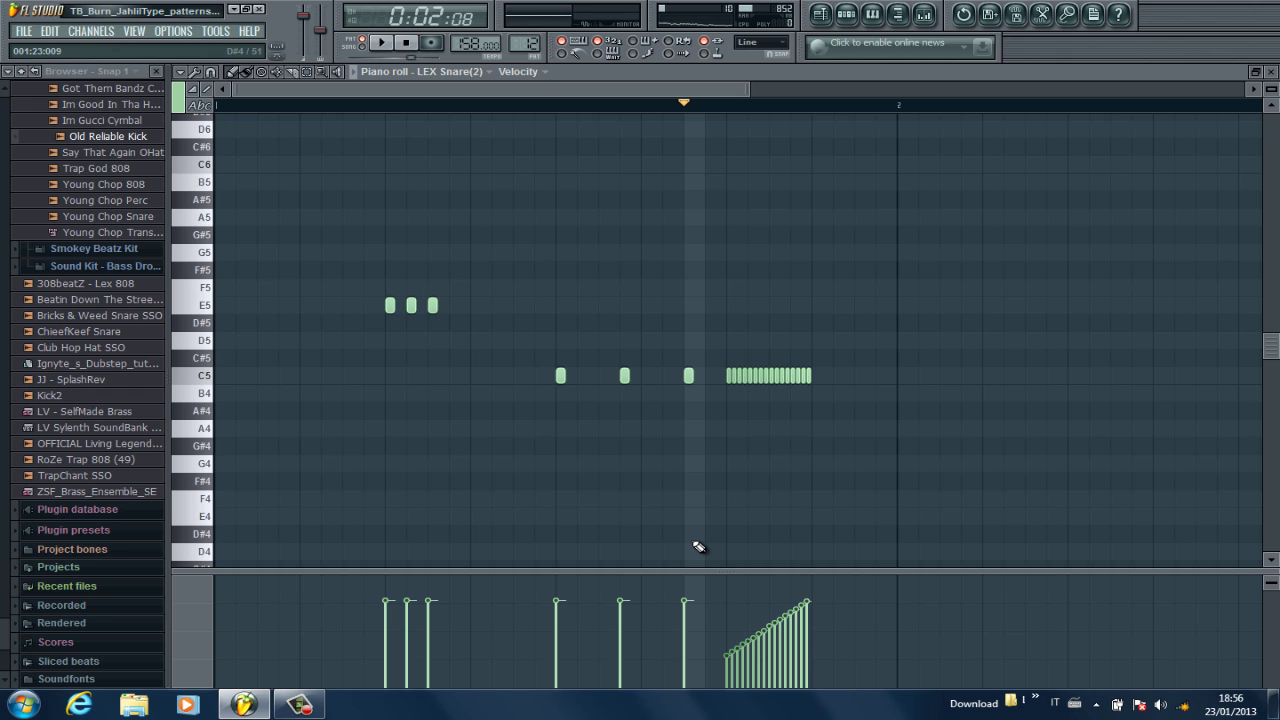
# - Play the fast C5 snare roll with its rising velocities, stop playback and close the piano roll
pyautogui.press('space')
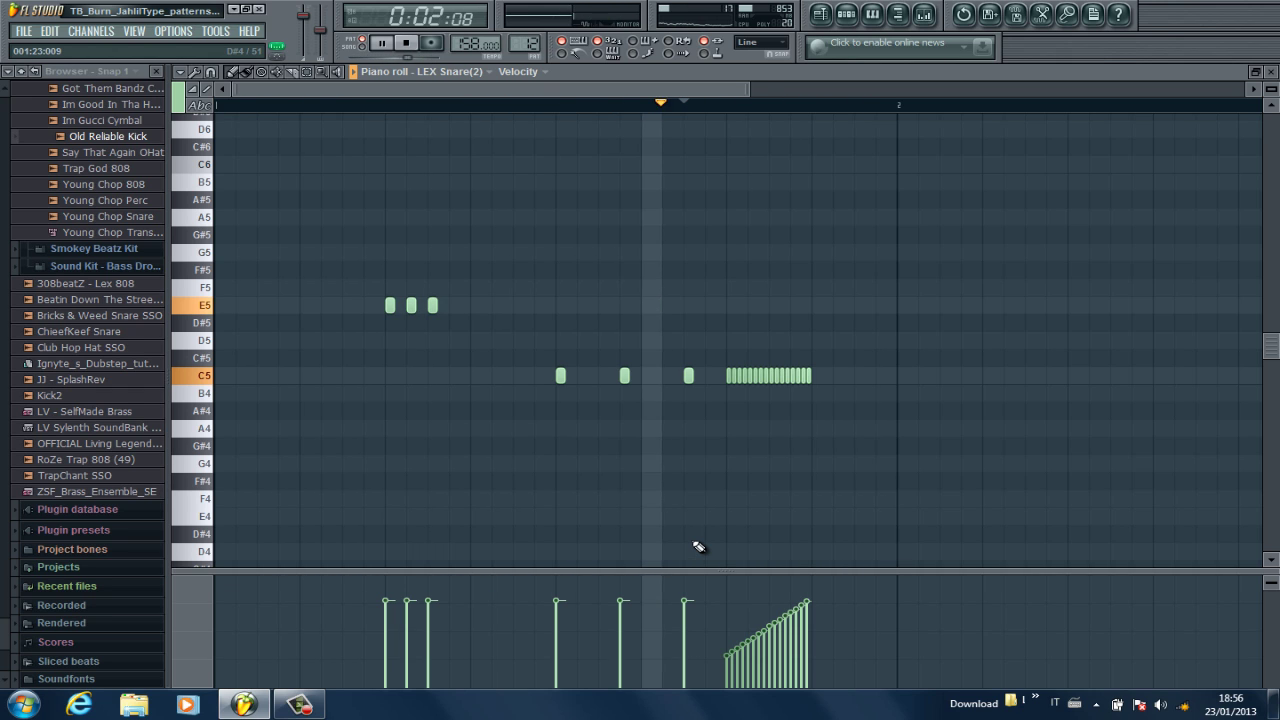
pyautogui.press('space')
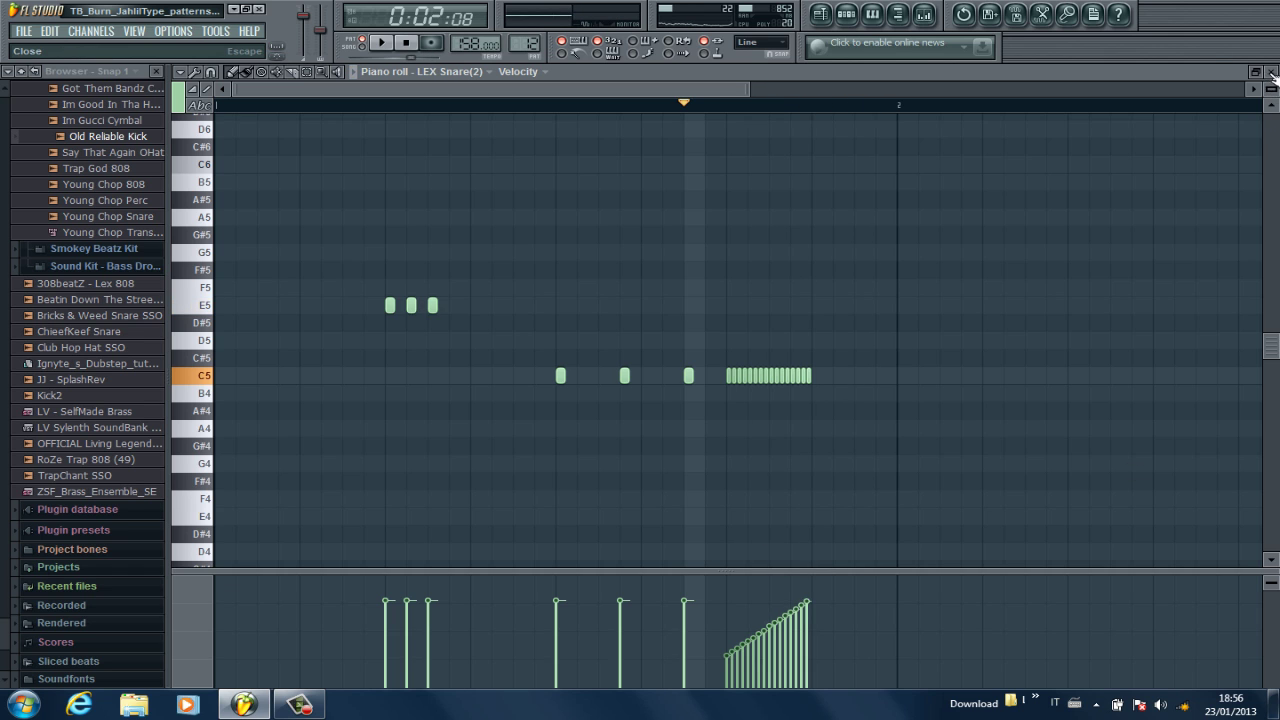
pyautogui.click(1270, 72)
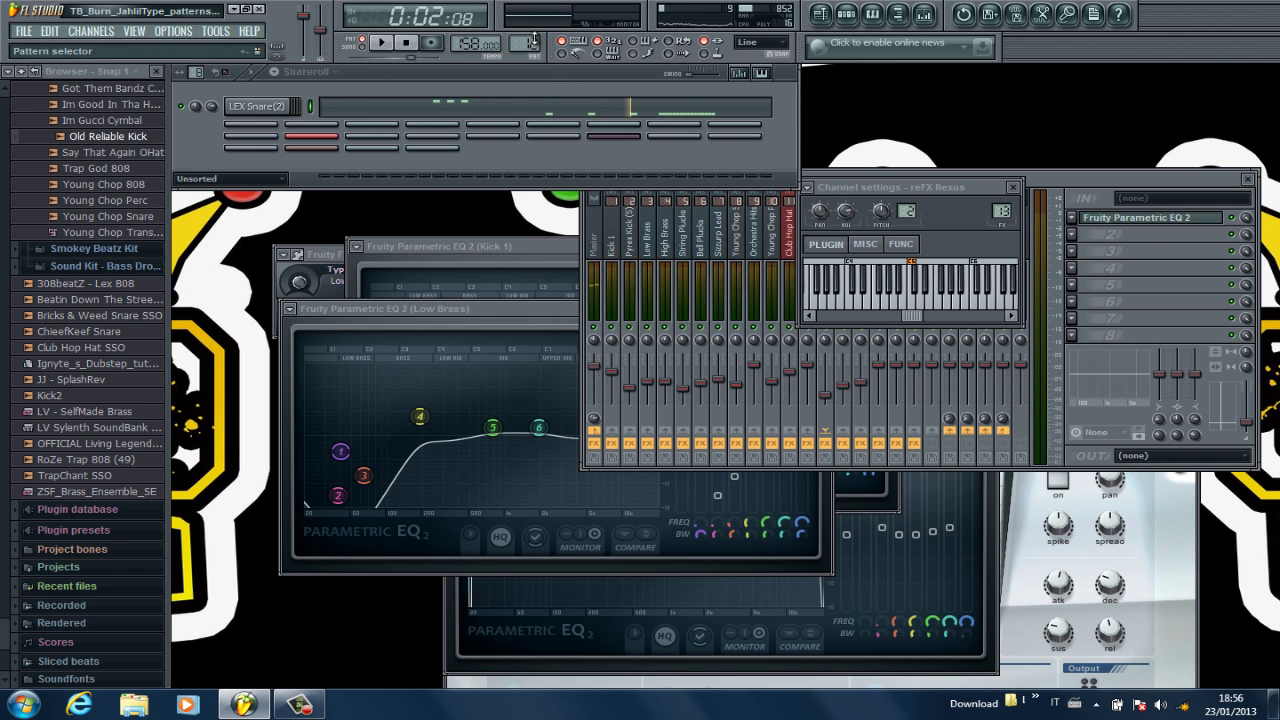
# - Switch to the Hit pattern, play it and examine the reFX Nexus #2 preset W Cardiak Hit
pyautogui.scroll(1, 533, 37)
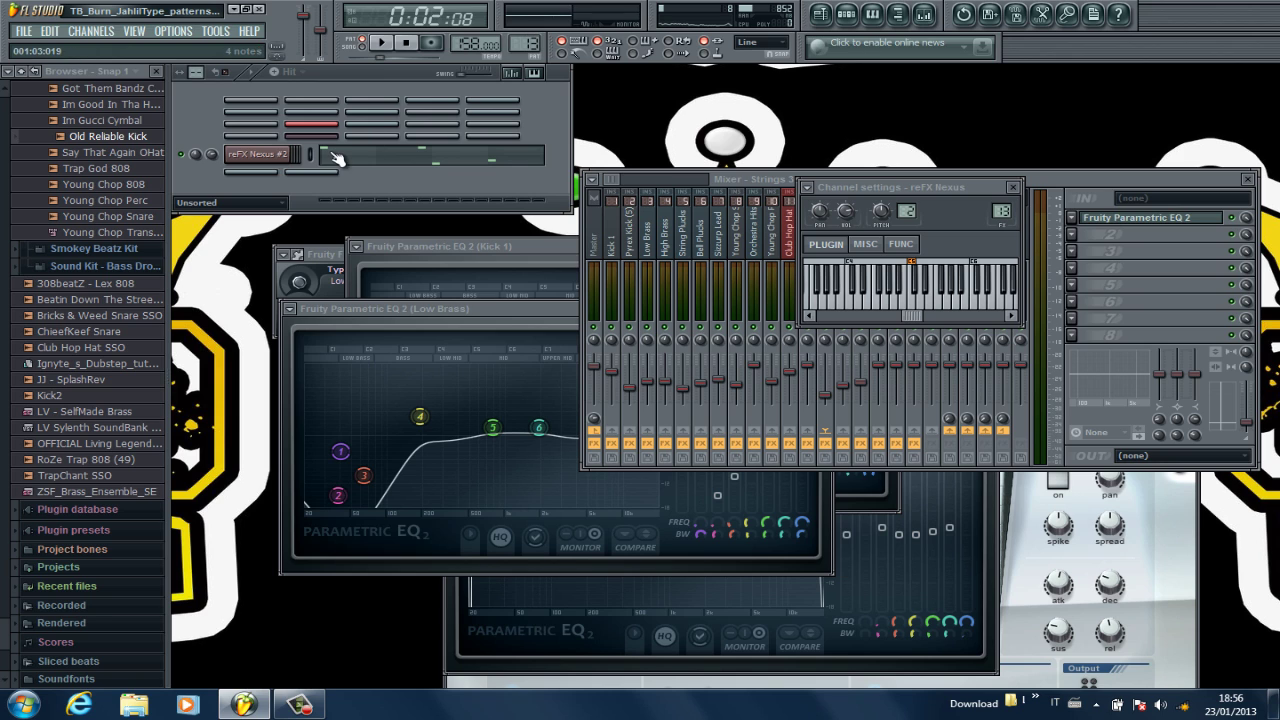
pyautogui.press('space')
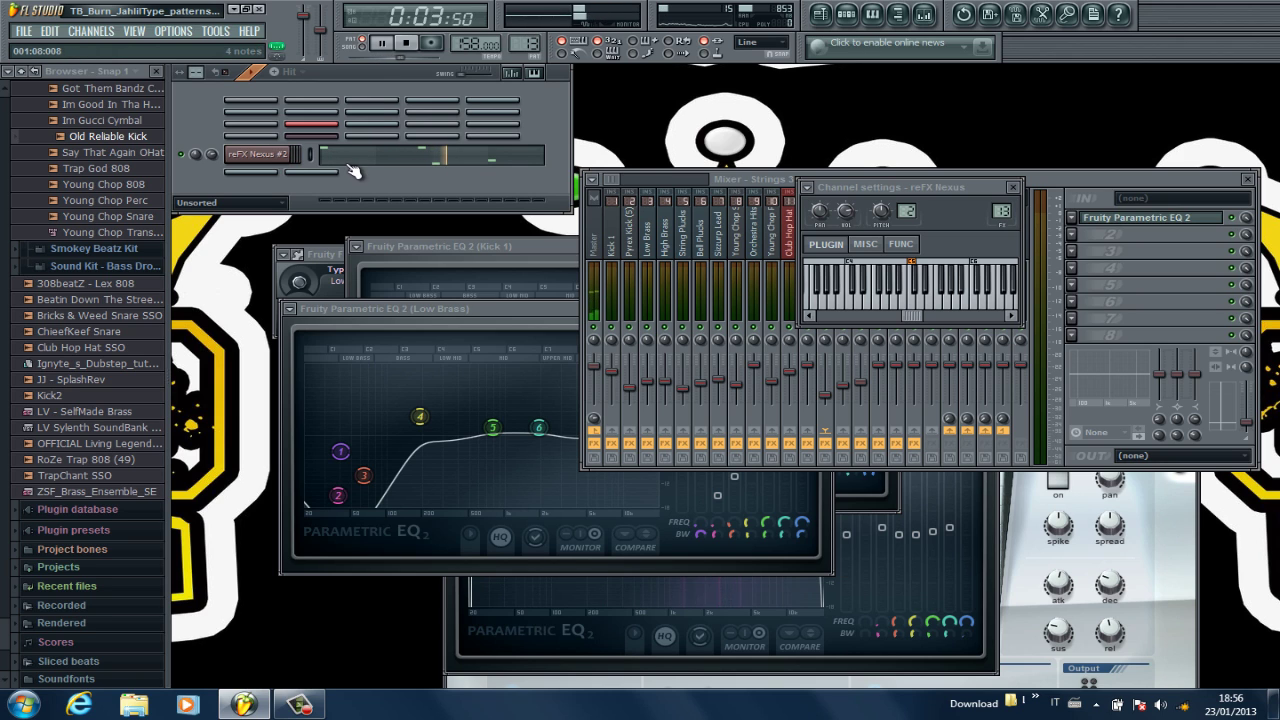
pyautogui.click(266, 155)
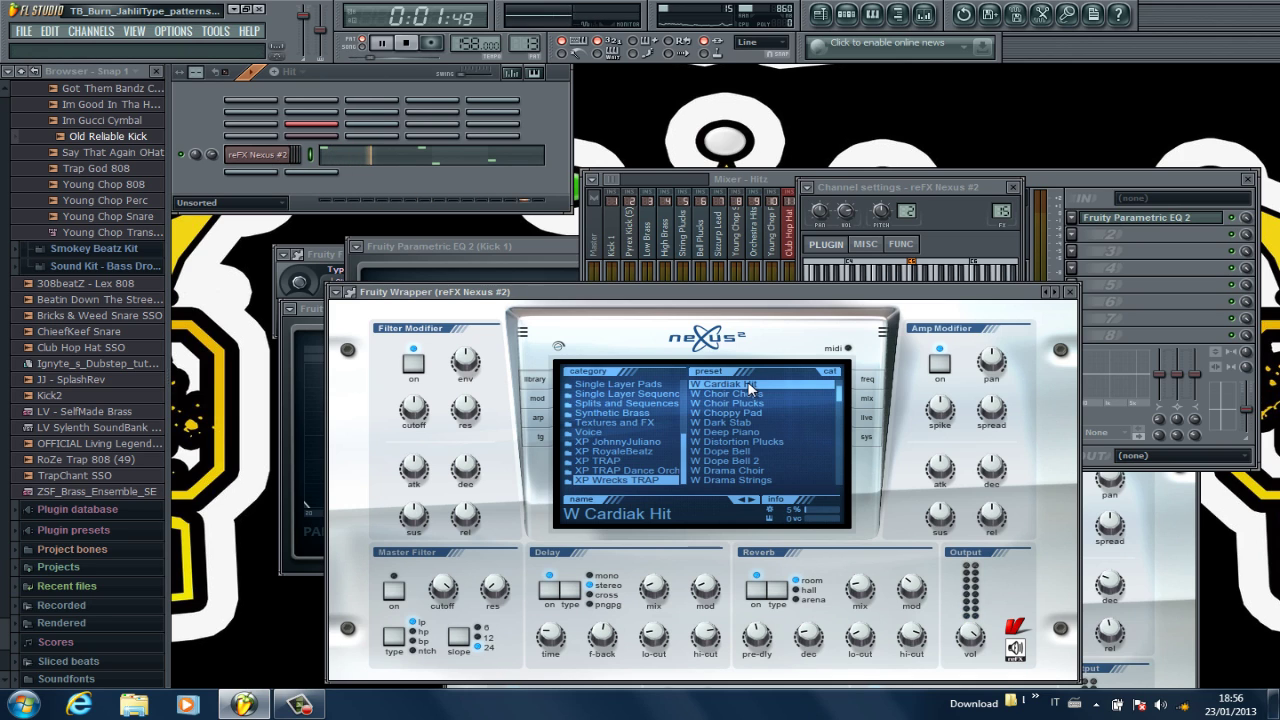
pyautogui.click(1072, 292)
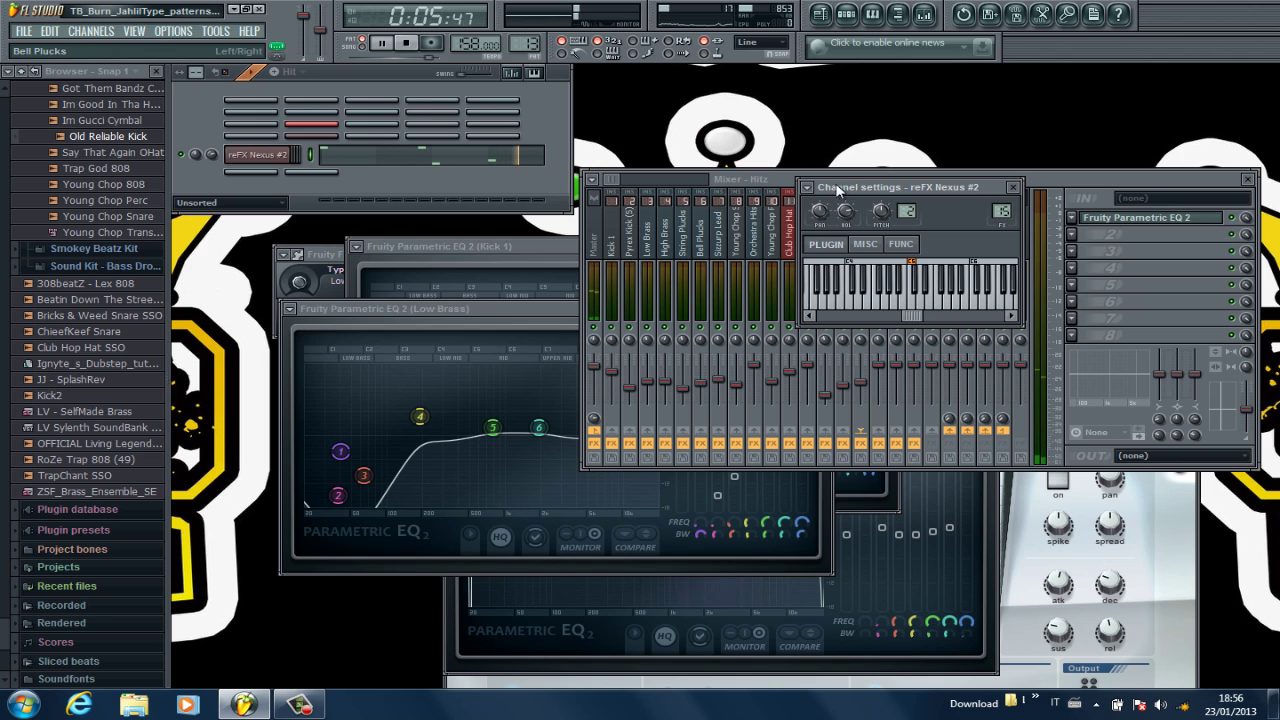
# - Show the Fruity Parametric EQ 2 curve on the Hitz mixer track
pyautogui.click(1016, 187)
pyautogui.click(860, 230)
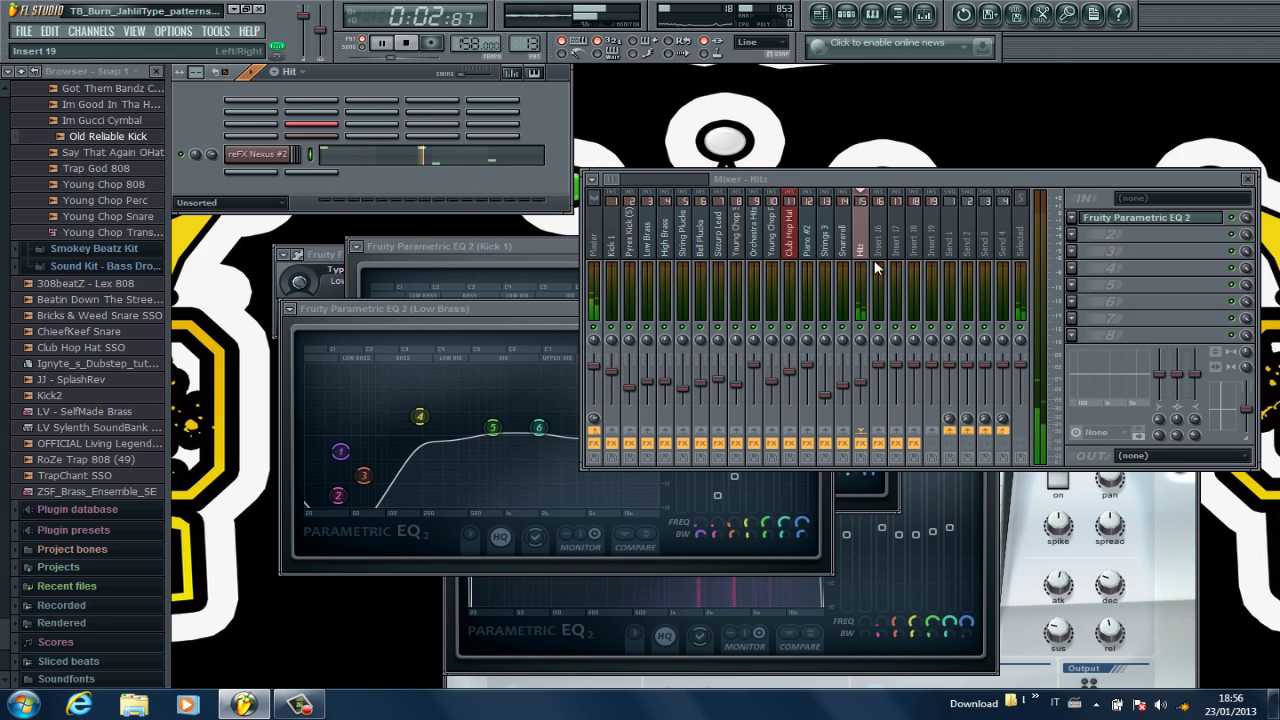
pyautogui.click(1097, 220)
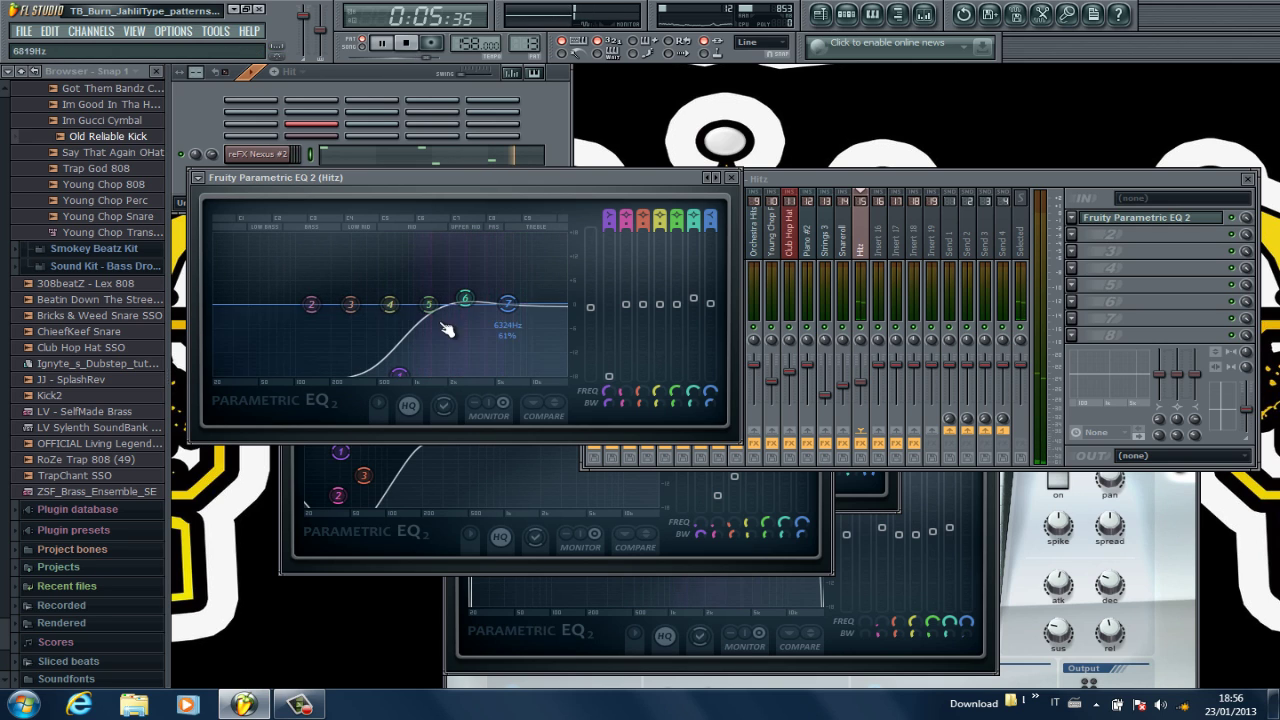
# - Switch to the Tub bell pattern and examine the T Streetz Tubular Bells notes in the piano roll while it plays
pyautogui.moveTo(540, 44); pyautogui.dragTo(540, 38)
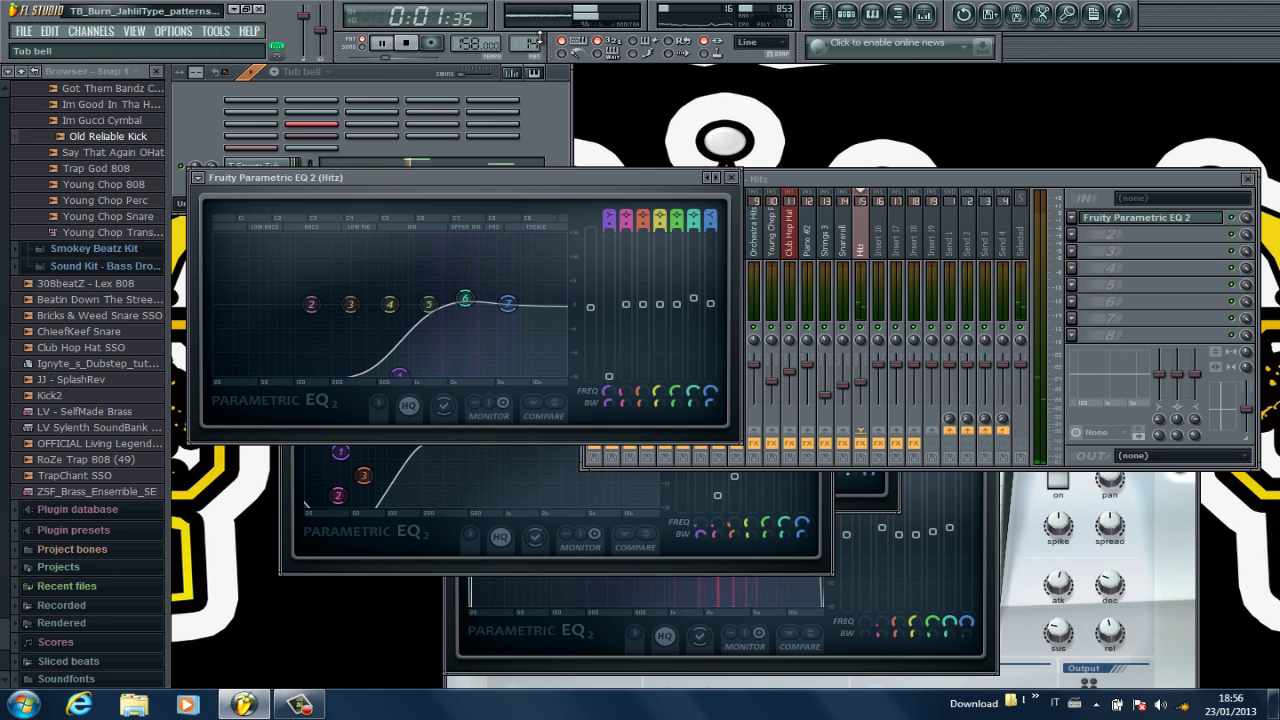
pyautogui.click(561, 95)
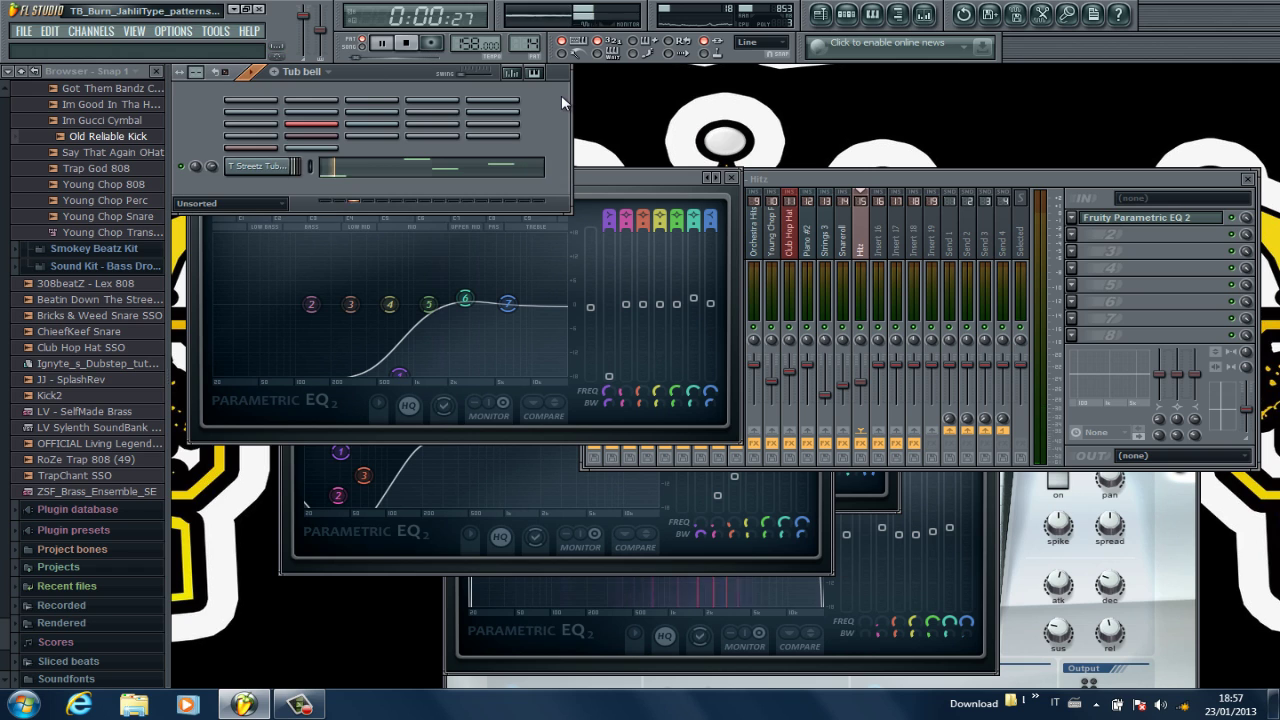
pyautogui.click(495, 168)
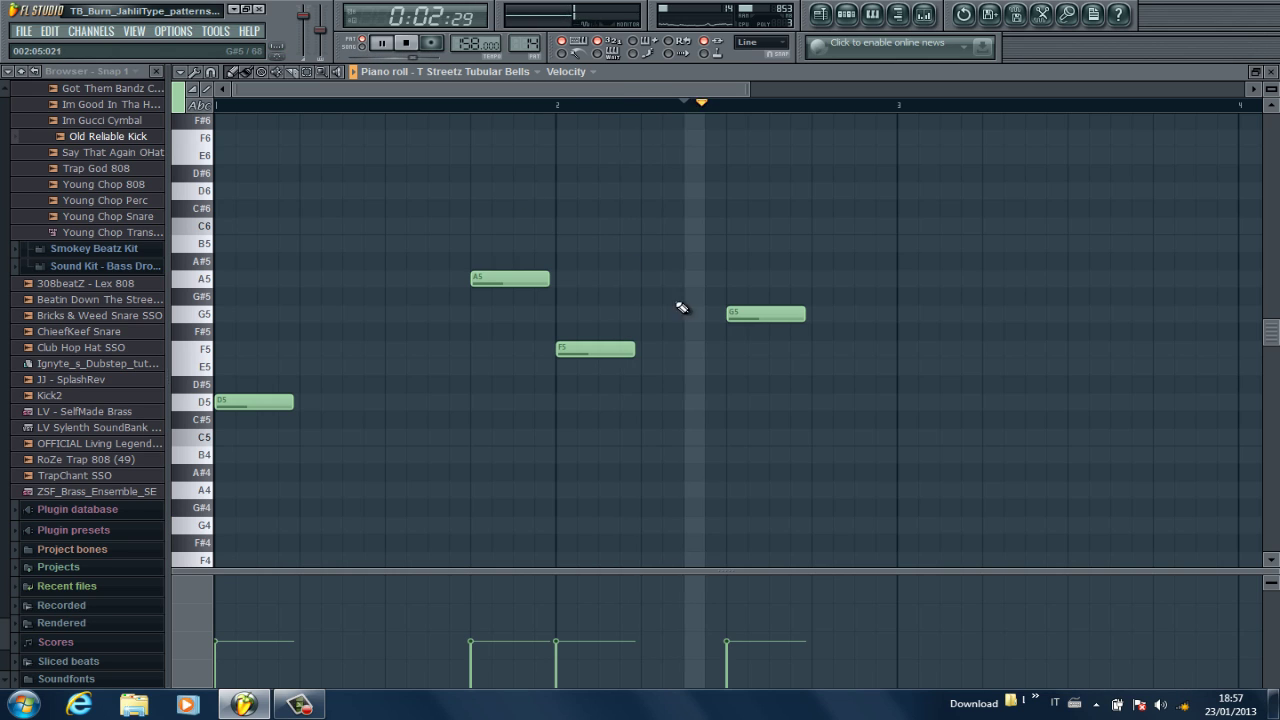
pyautogui.click(1271, 72)
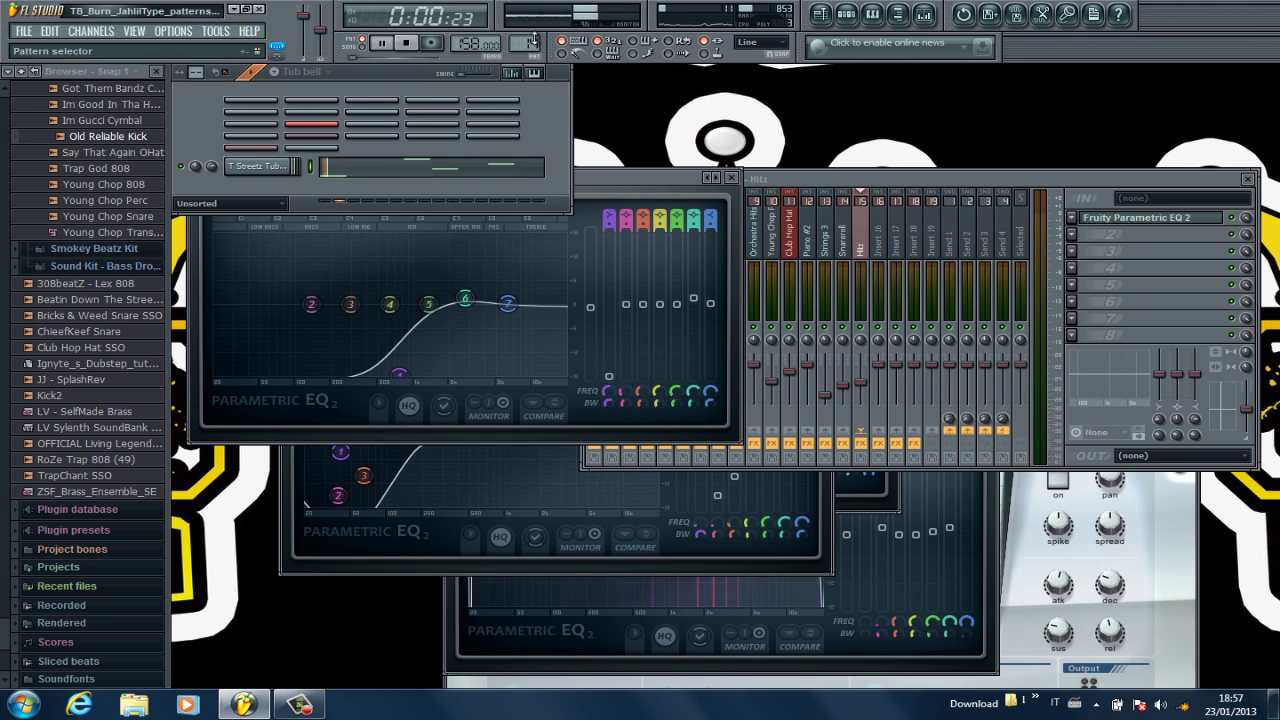
# - Select the empty Pattern 15 and bring up the playlist in place of the mixer, stopping playback
pyautogui.moveTo(527, 43); pyautogui.dragTo(530, 30)
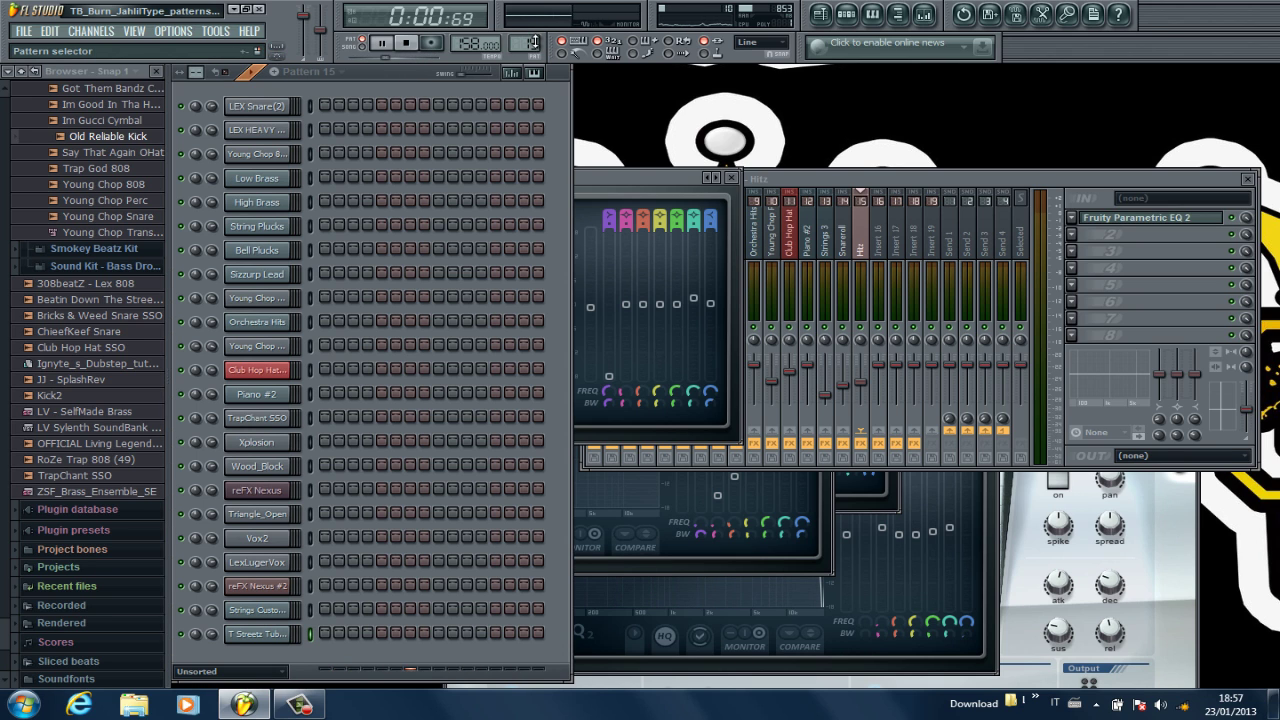
pyautogui.click(24, 32)
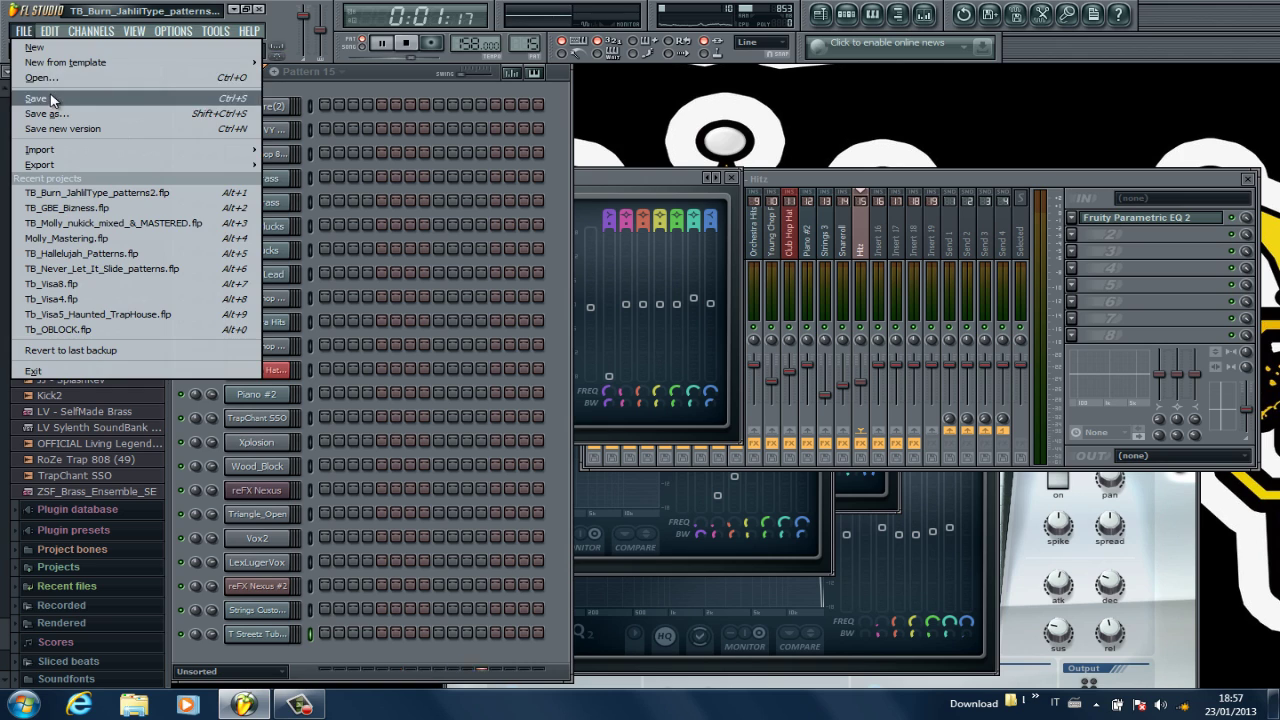
pyautogui.click(1061, 154)
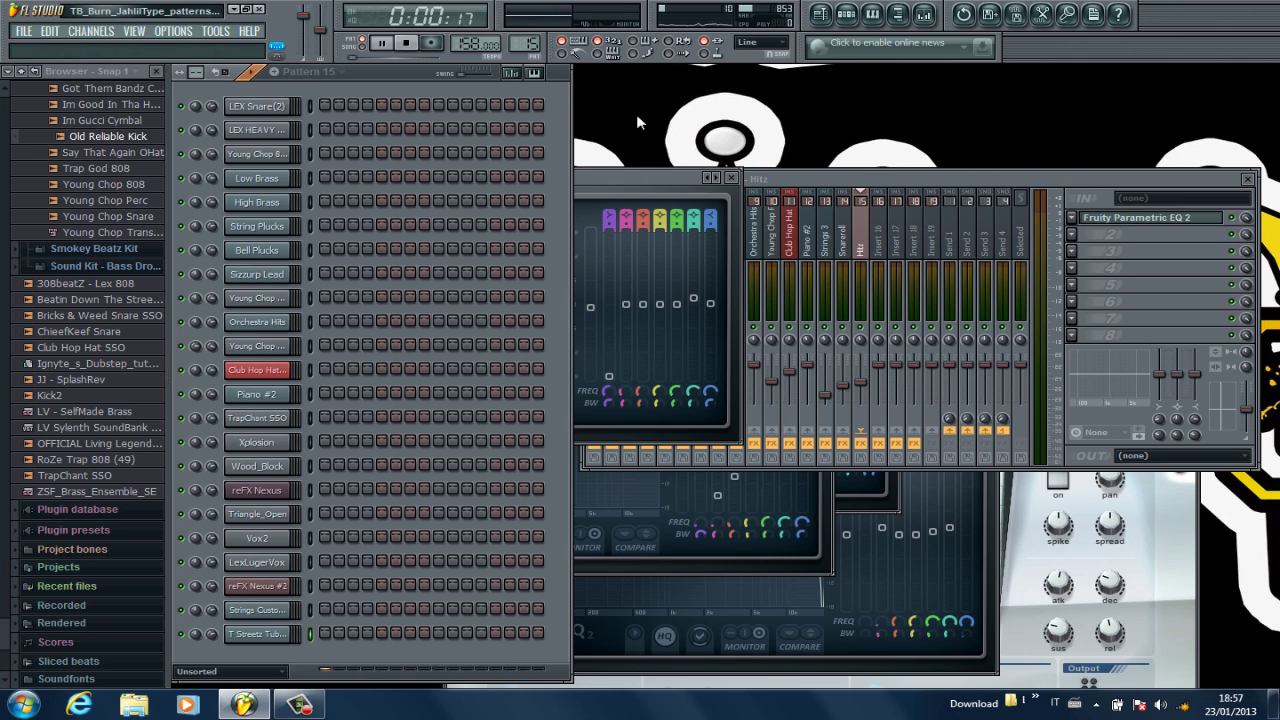
pyautogui.click(1247, 179)
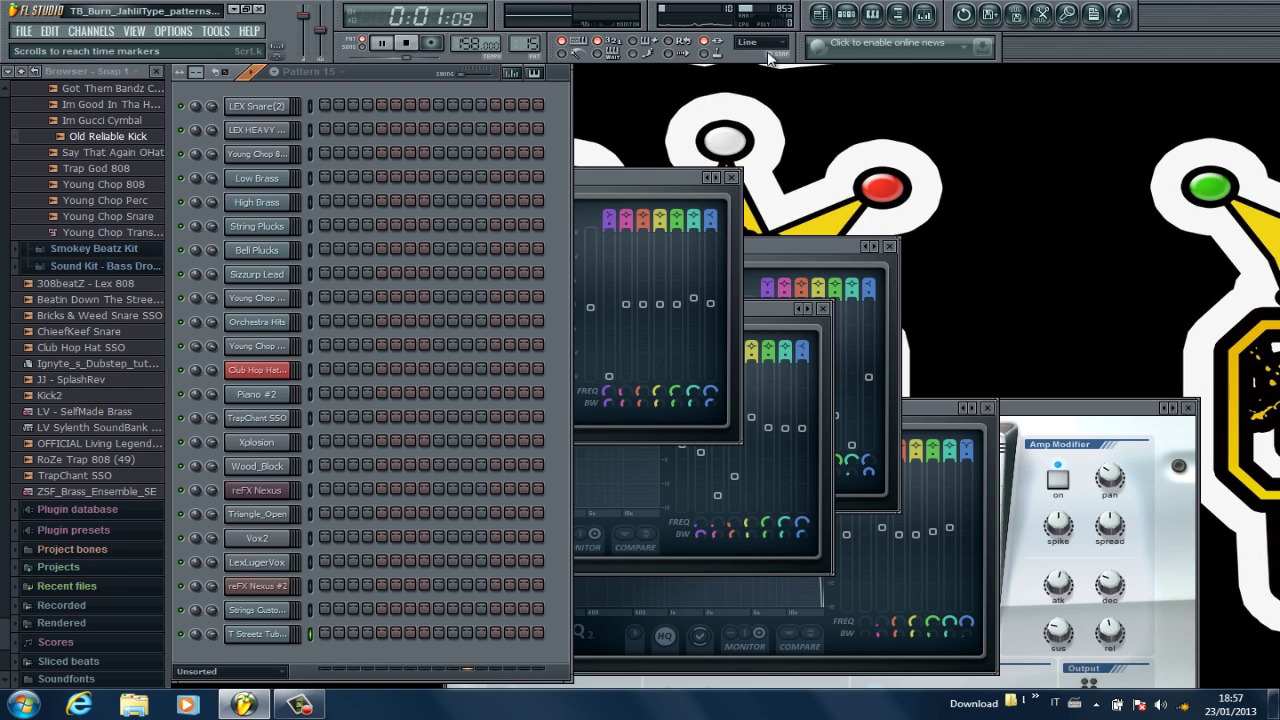
pyautogui.click(831, 17)
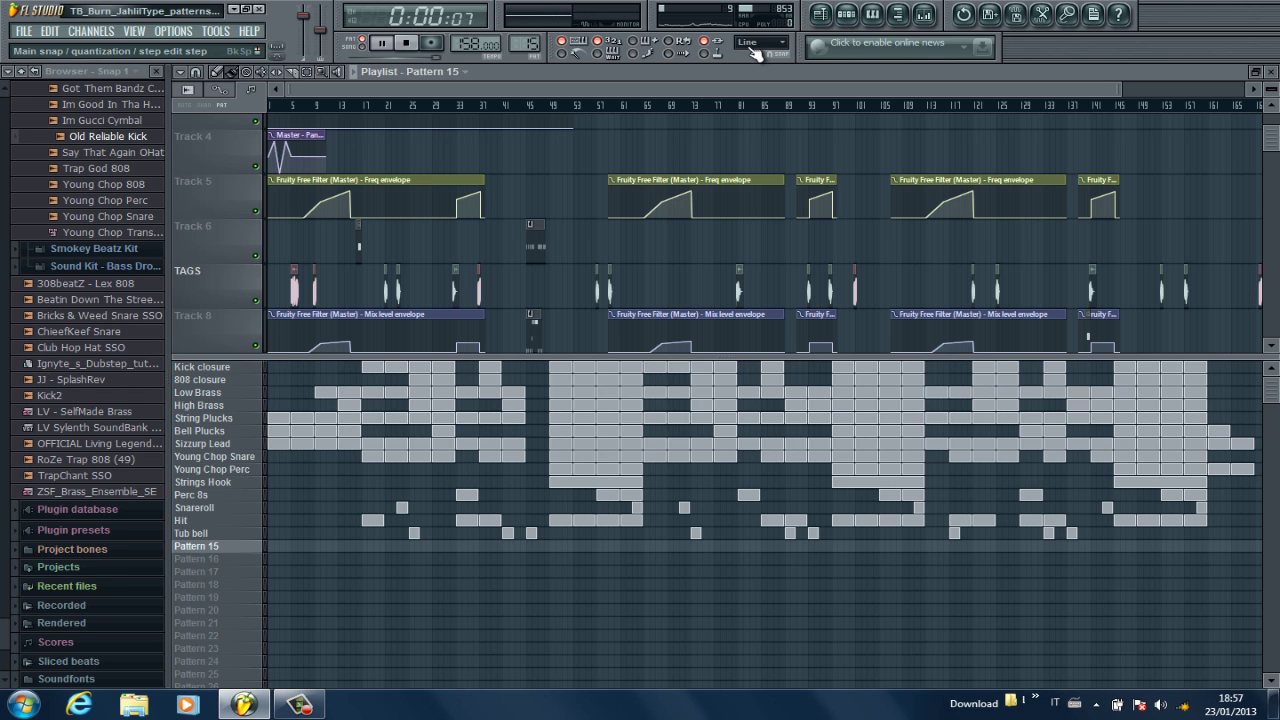
pyautogui.press('space')
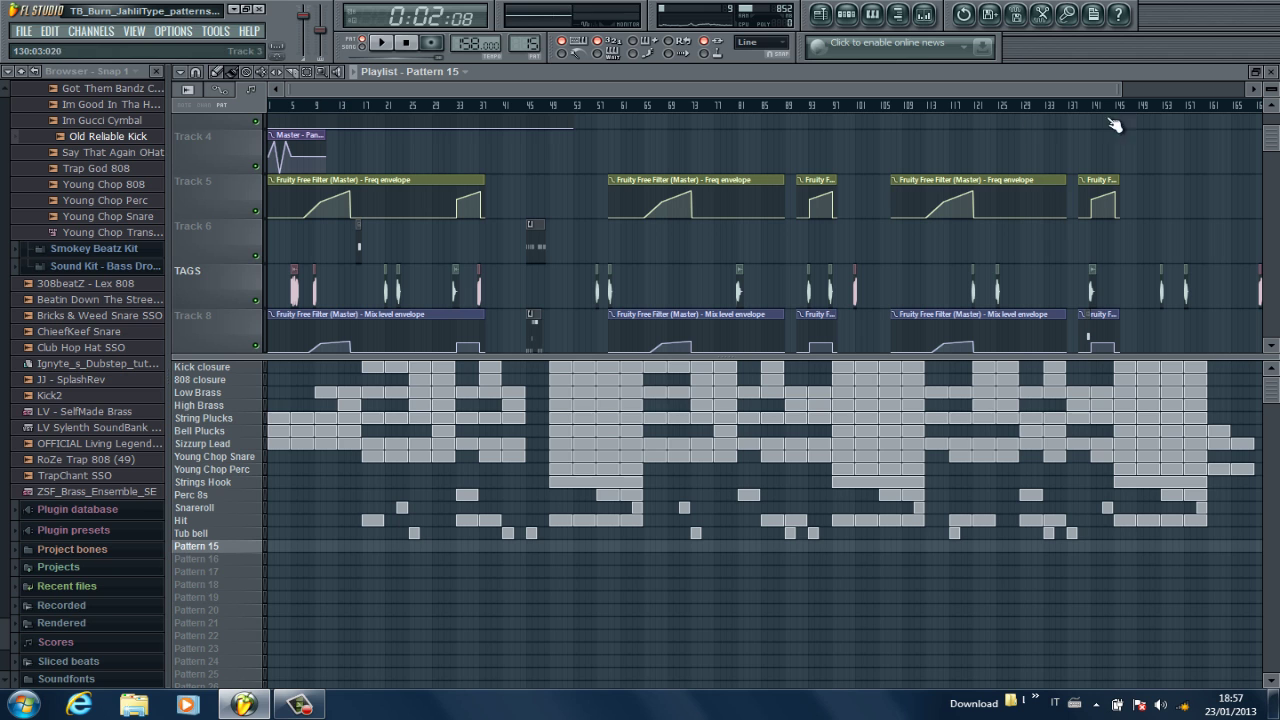
# - Examine the playlist's pattern blocks, tag clips and automation envelopes, from close-up sections to the full arrangement
pyautogui.moveTo(1118, 90); pyautogui.dragTo(552, 90)
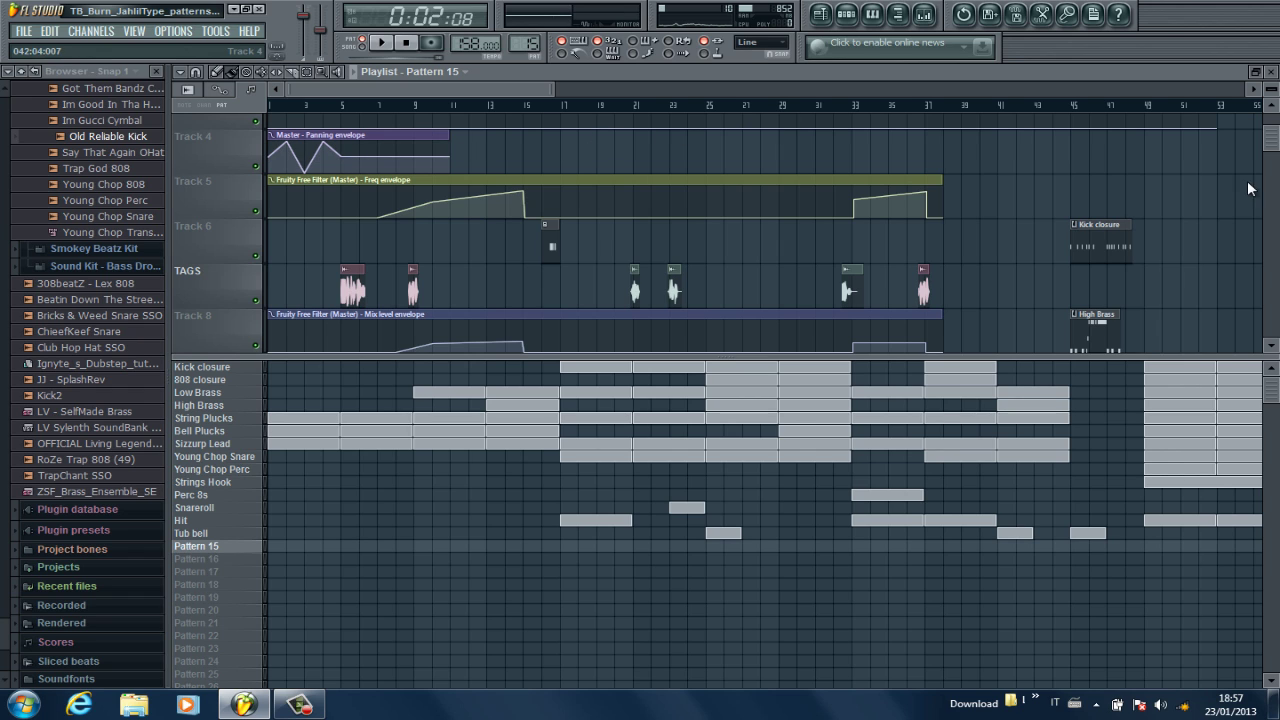
pyautogui.moveTo(1274, 148); pyautogui.dragTo(1274, 156)
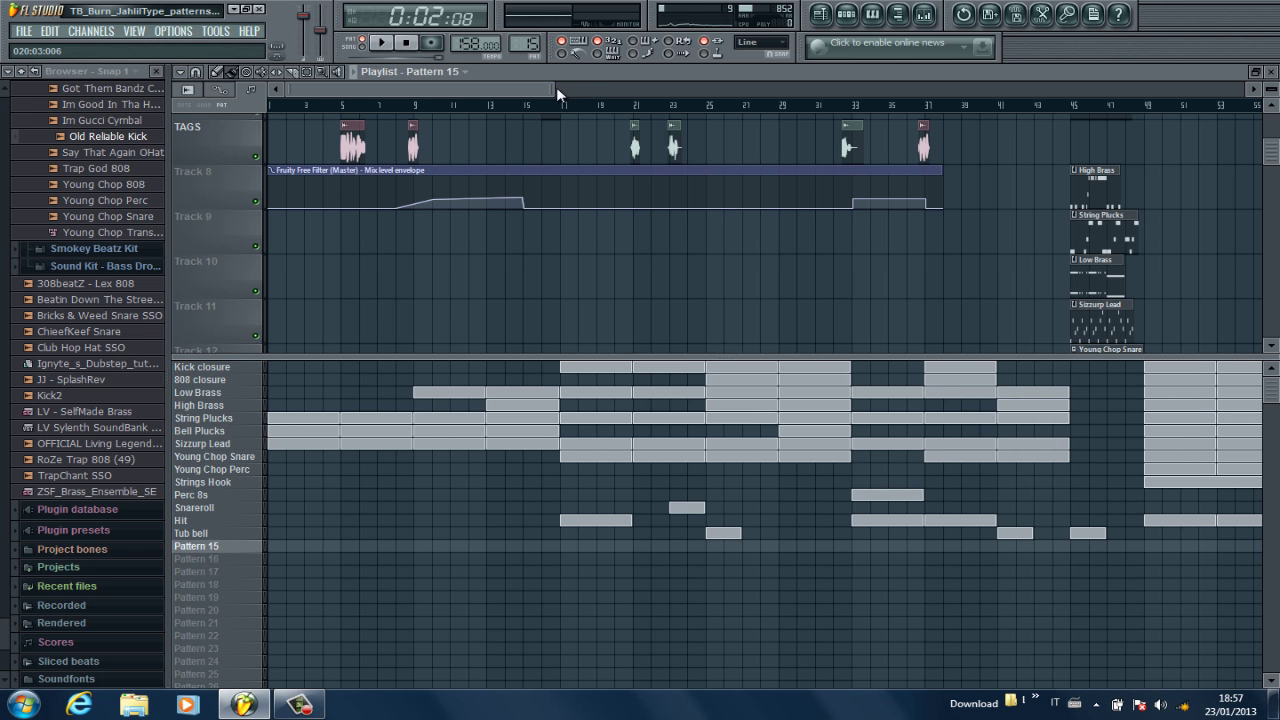
pyautogui.moveTo(556, 87); pyautogui.dragTo(1240, 89)
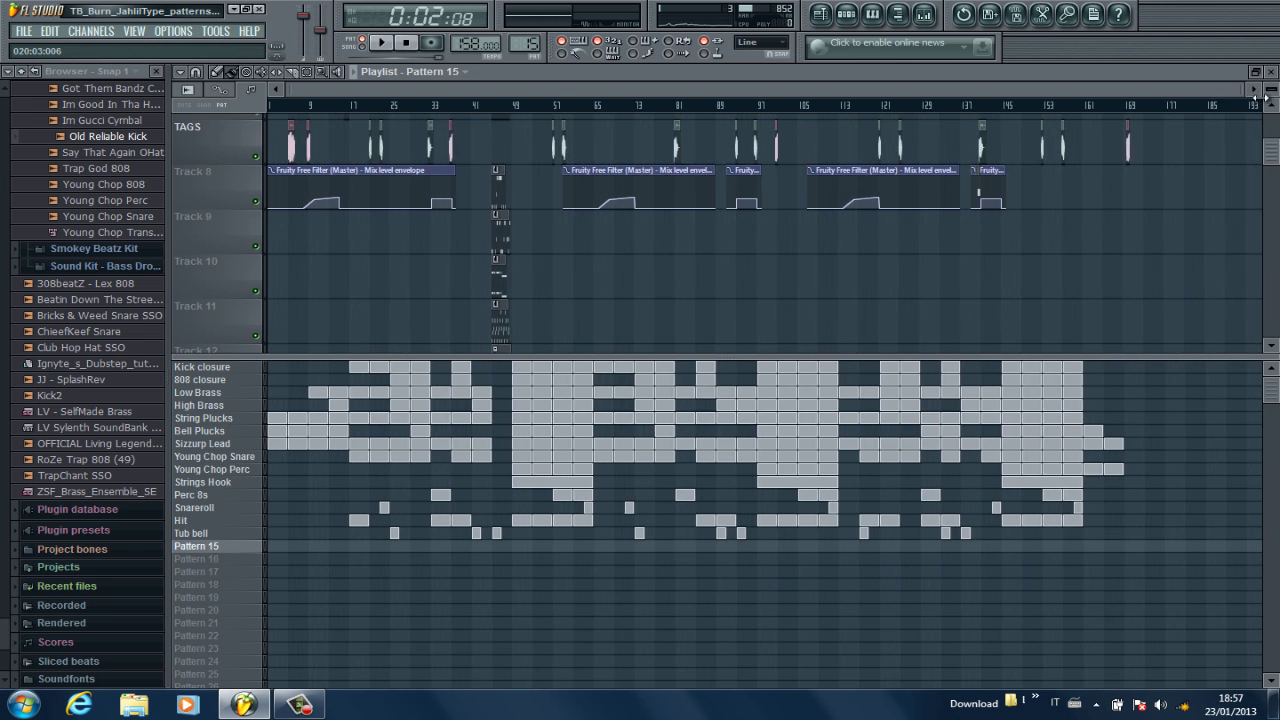
pyautogui.moveTo(1272, 156); pyautogui.dragTo(1275, 122)
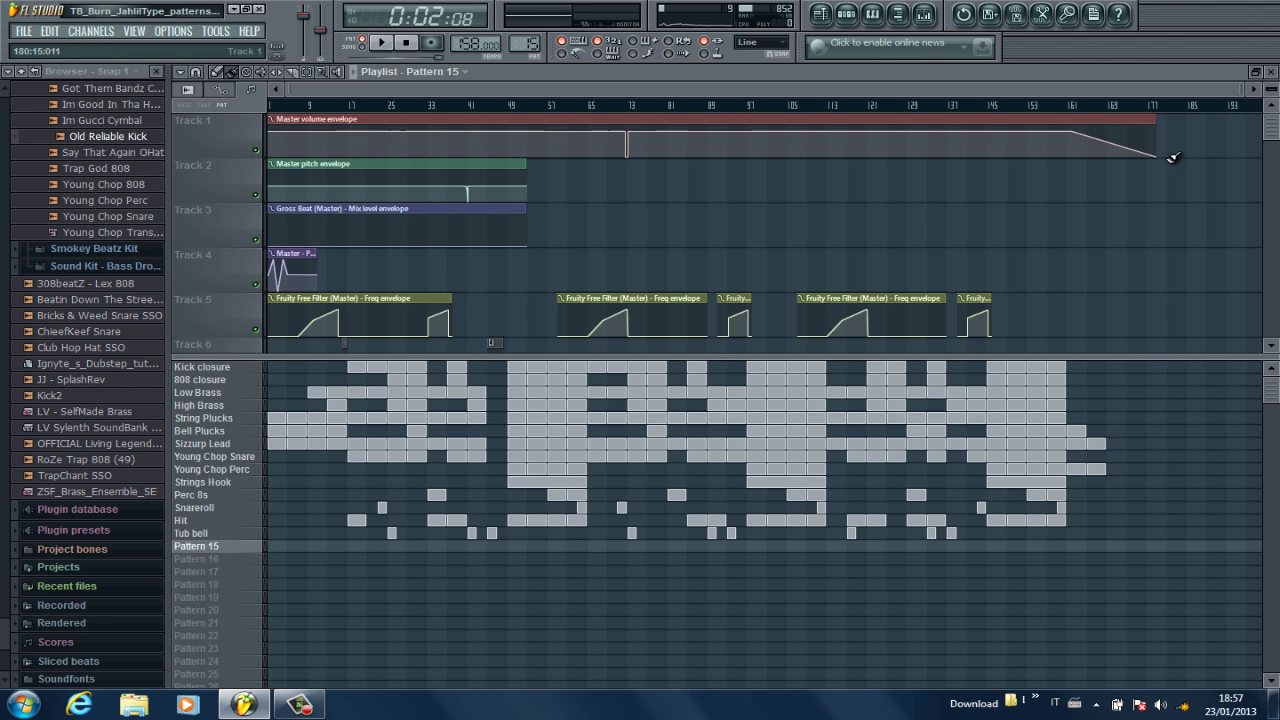
# - Save the project and set playback to song mode at the start of the arrangement
pyautogui.click(27, 31)
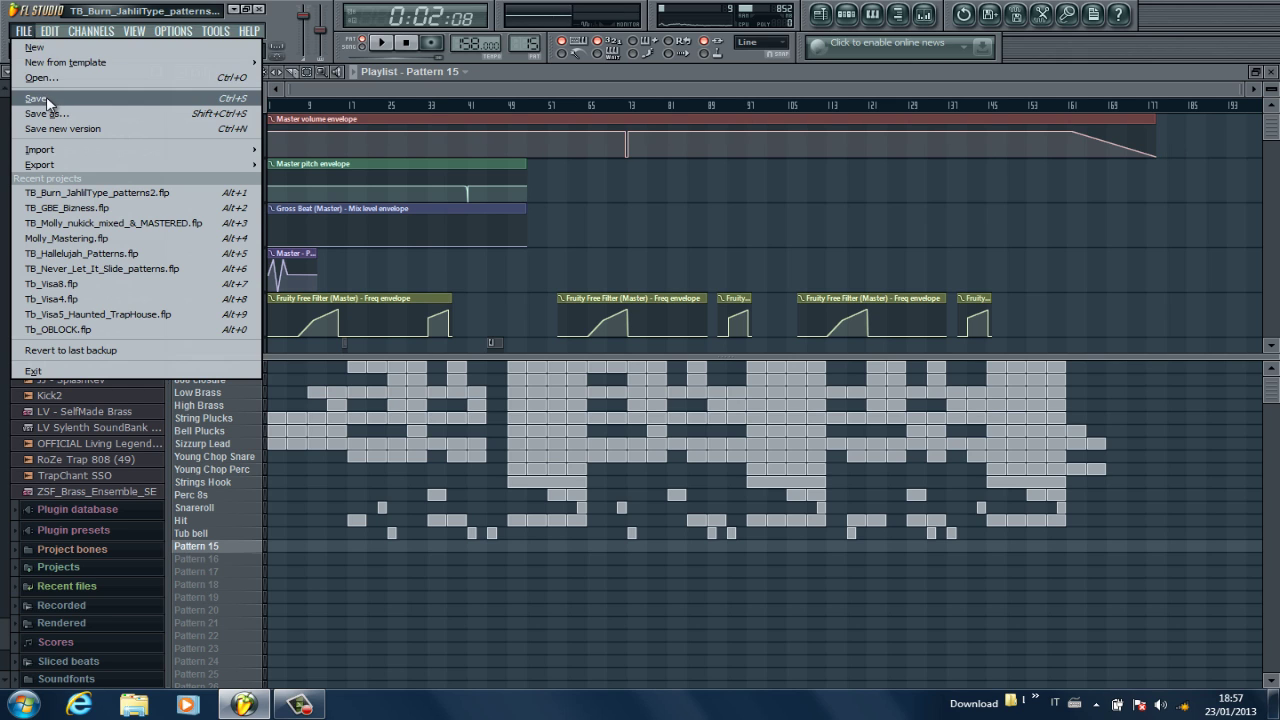
pyautogui.click(46, 98)
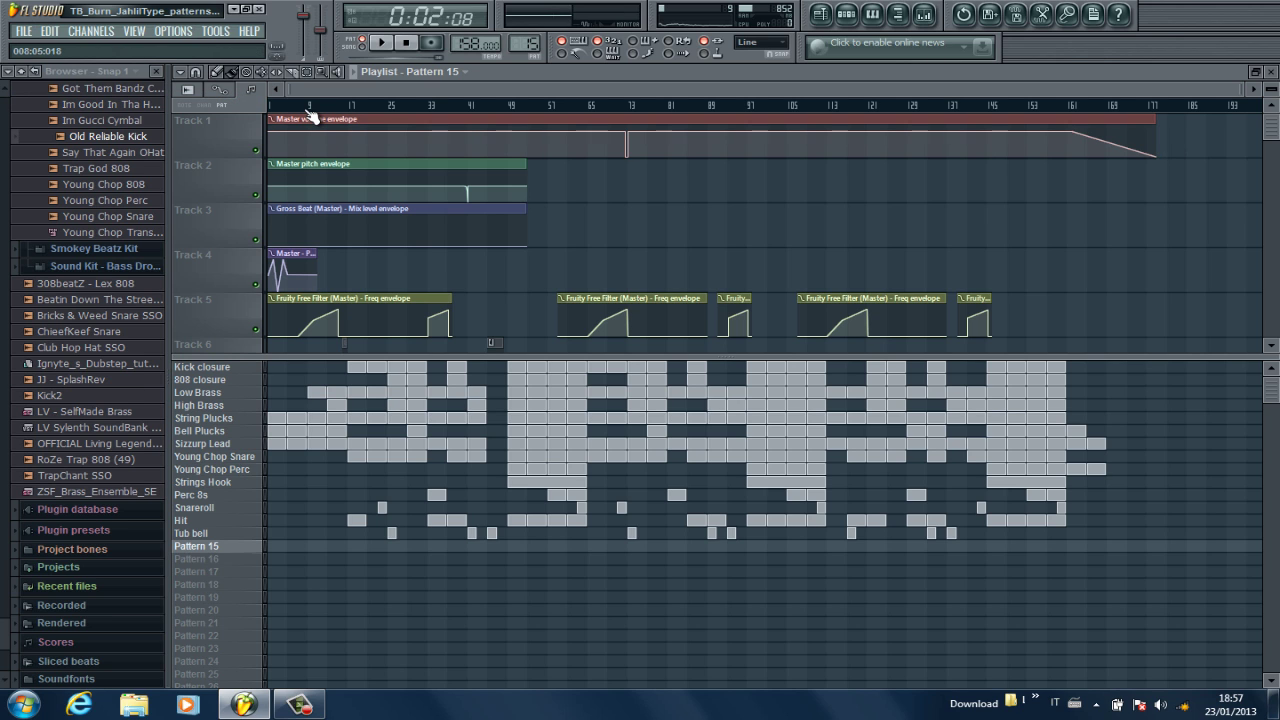
pyautogui.press('space')
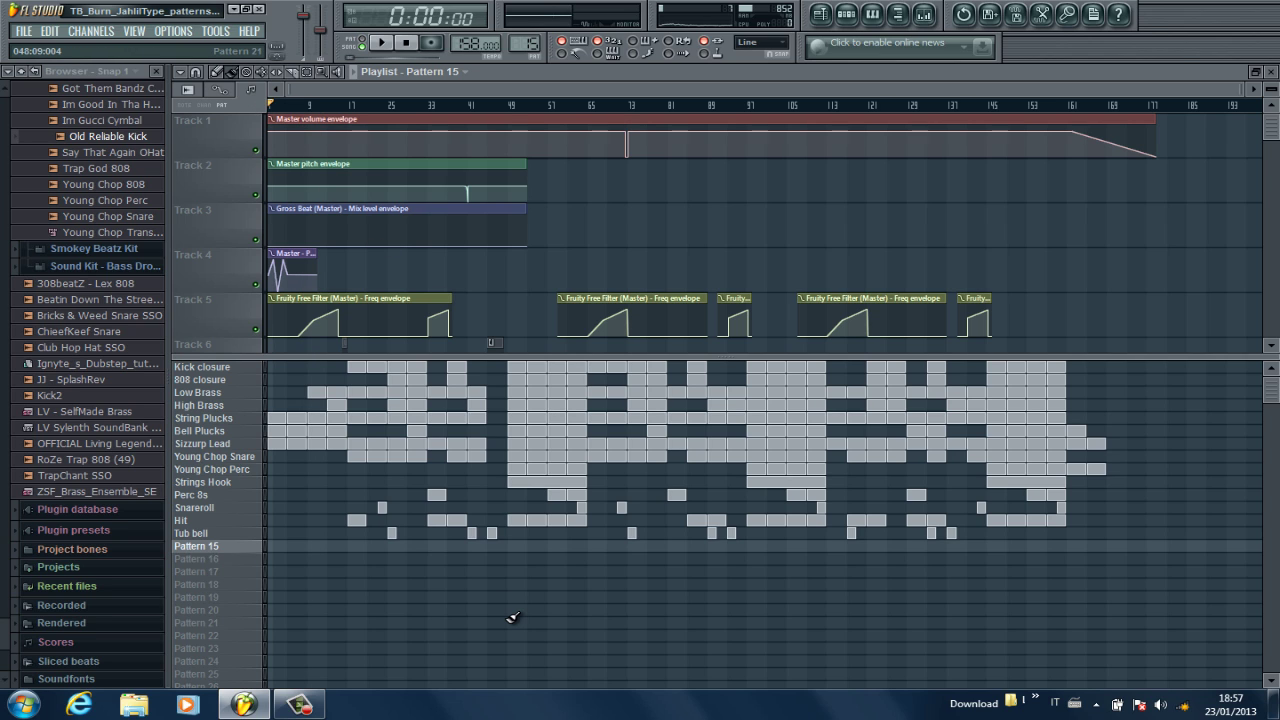
# - Play the arrangement from the start and enlarge the clip track area to show Track 4 through Track 10
pyautogui.press('space')
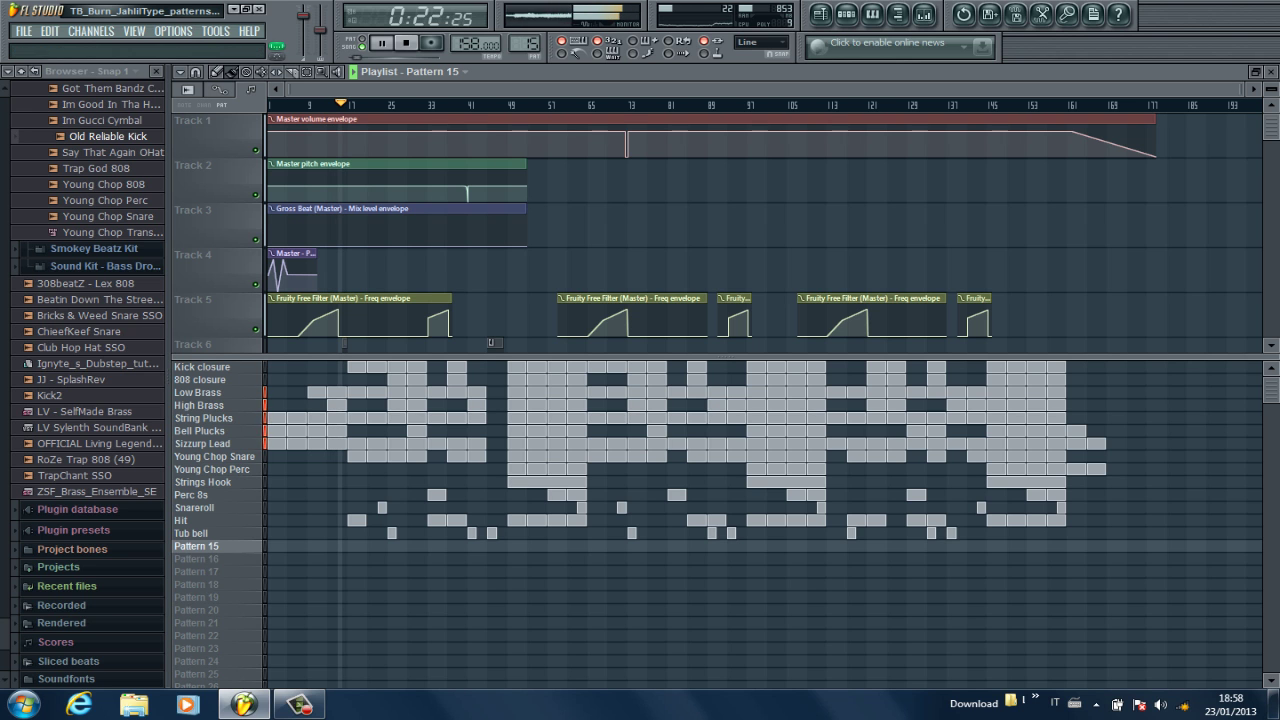
pyautogui.moveTo(1260, 88); pyautogui.dragTo(1212, 113)
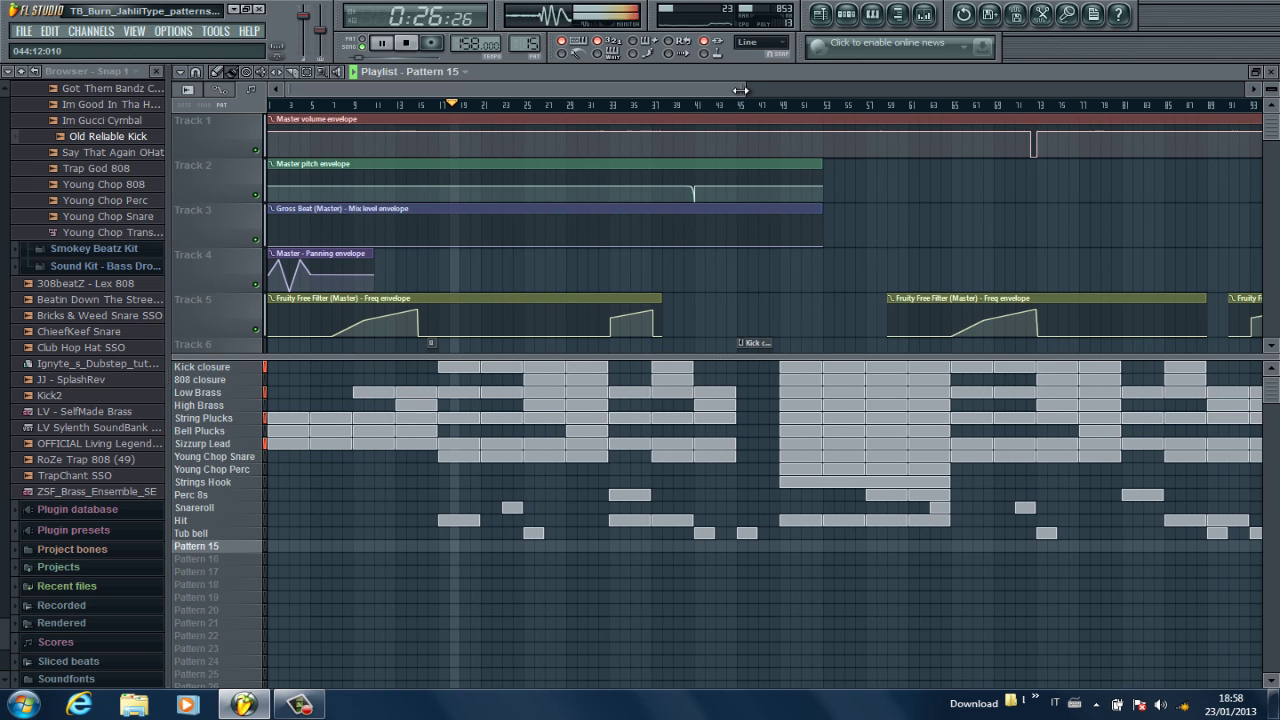
pyautogui.moveTo(743, 91); pyautogui.dragTo(769, 89)
pyautogui.moveTo(1274, 125); pyautogui.dragTo(1274, 138)
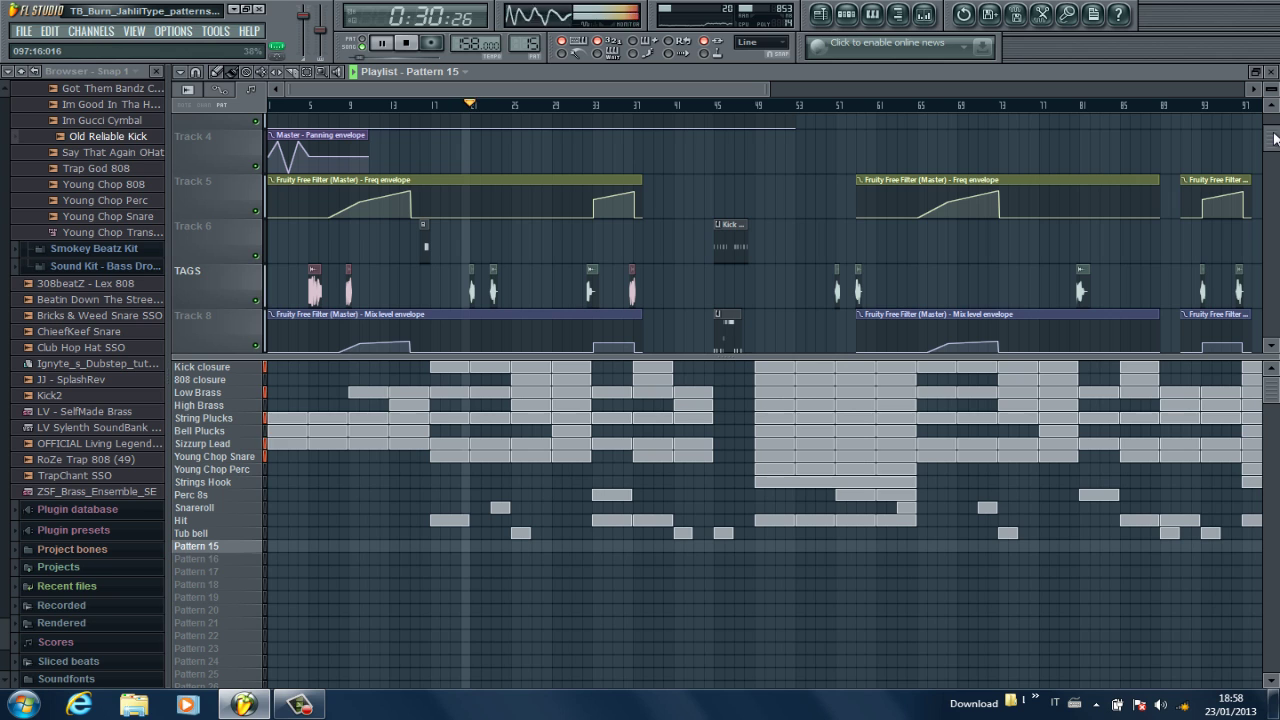
pyautogui.moveTo(762, 362); pyautogui.dragTo(760, 466)
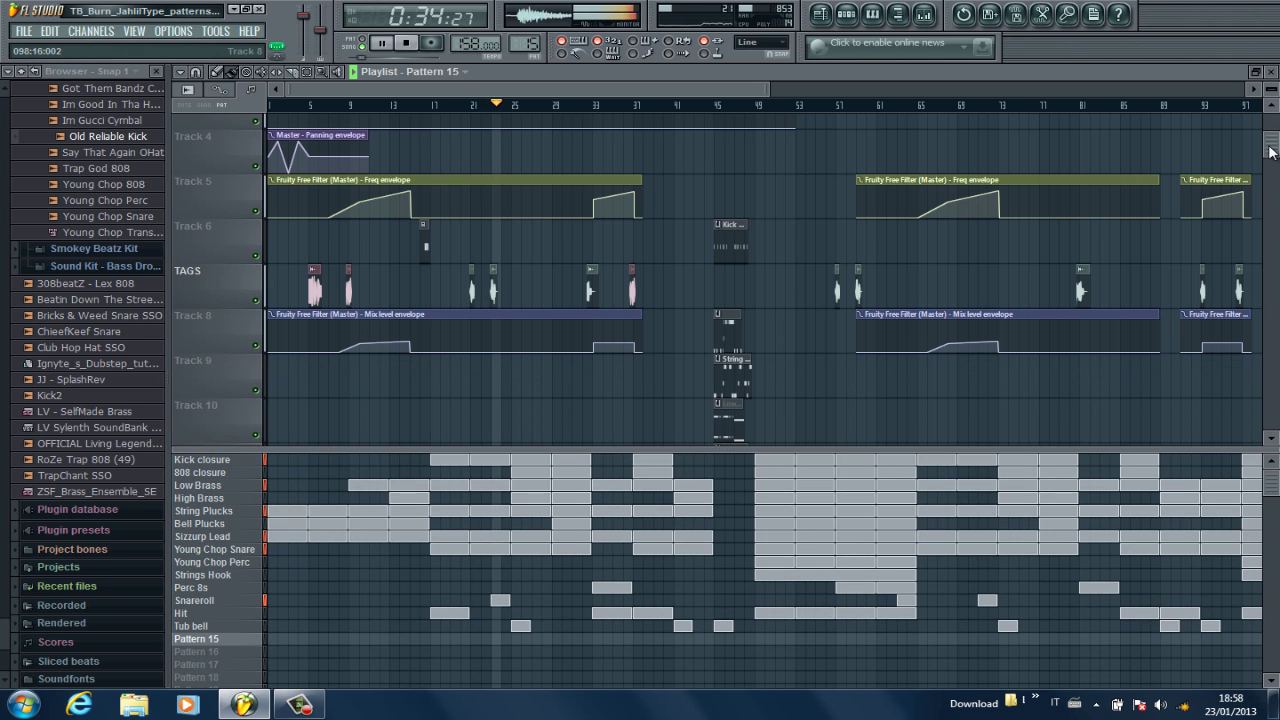
# - Examine the upper automation tracks, stop the song playback and show the whole arrangement in the playlist
pyautogui.moveTo(1272, 151); pyautogui.dragTo(1275, 134)
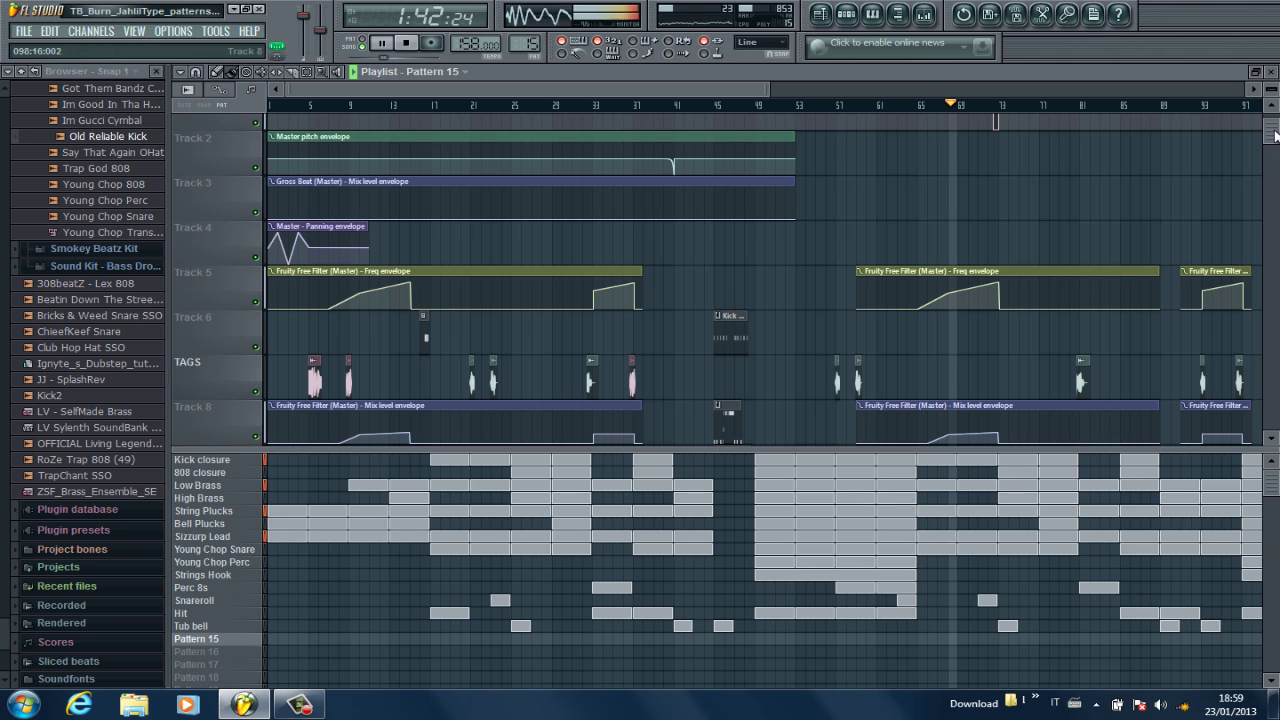
pyautogui.press('space')
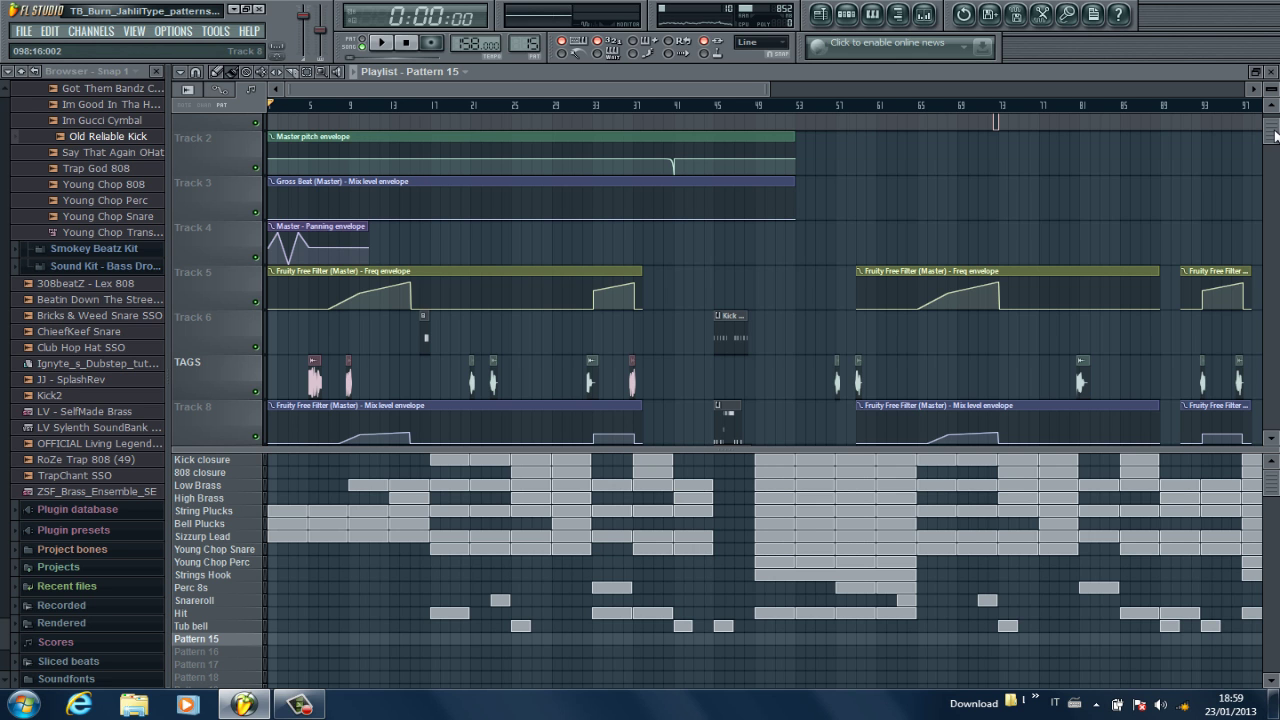
pyautogui.moveTo(759, 86); pyautogui.dragTo(1268, 86)
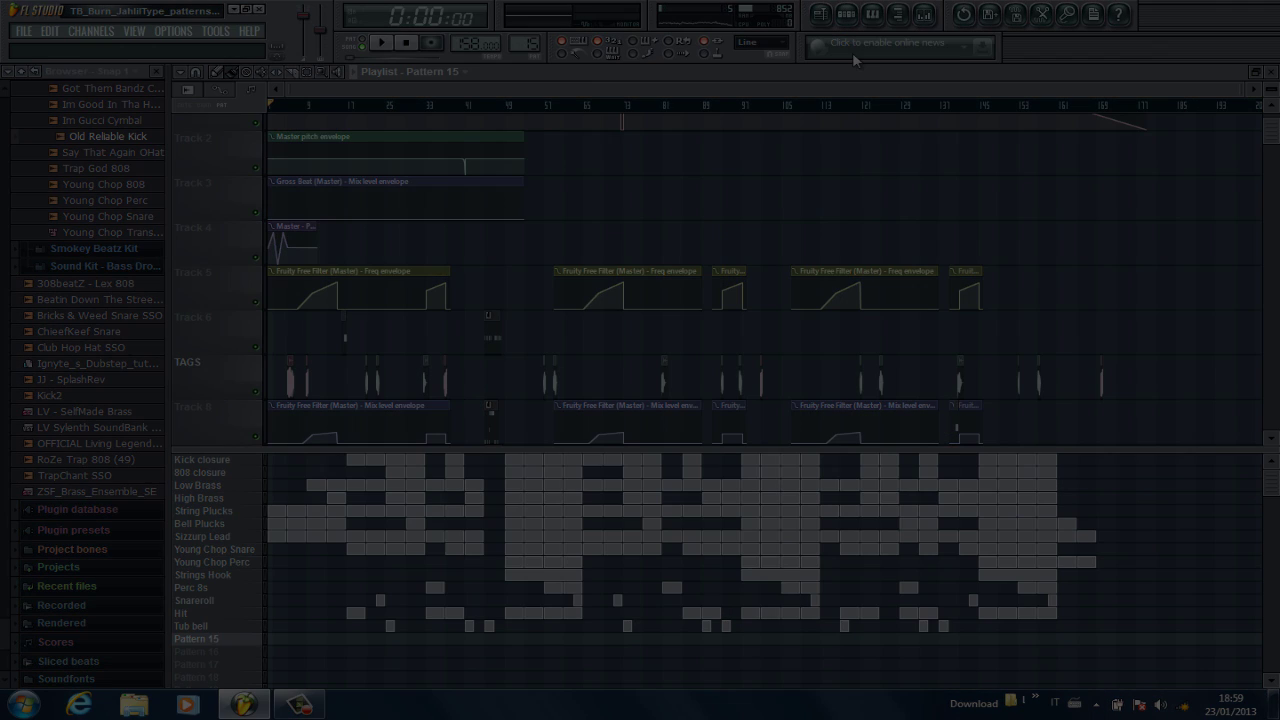